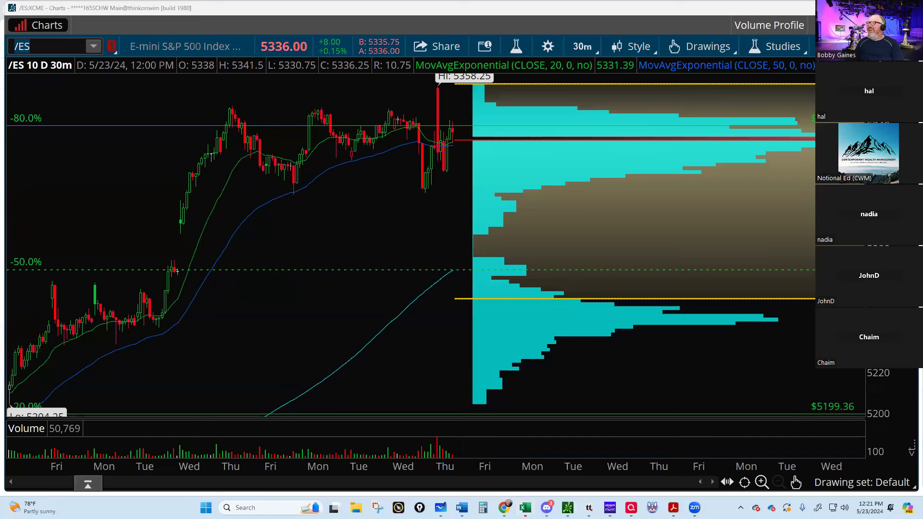
Bring up the Main@thinkorswim window with the two /ES 1-day 2-minute charts.
left_click(469, 313)
left_click(479, 147)
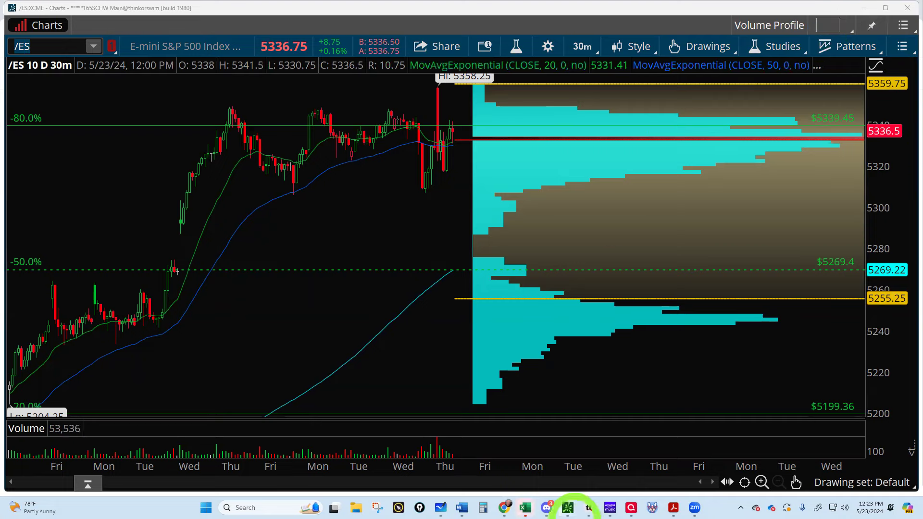
mouse_move(567, 507)
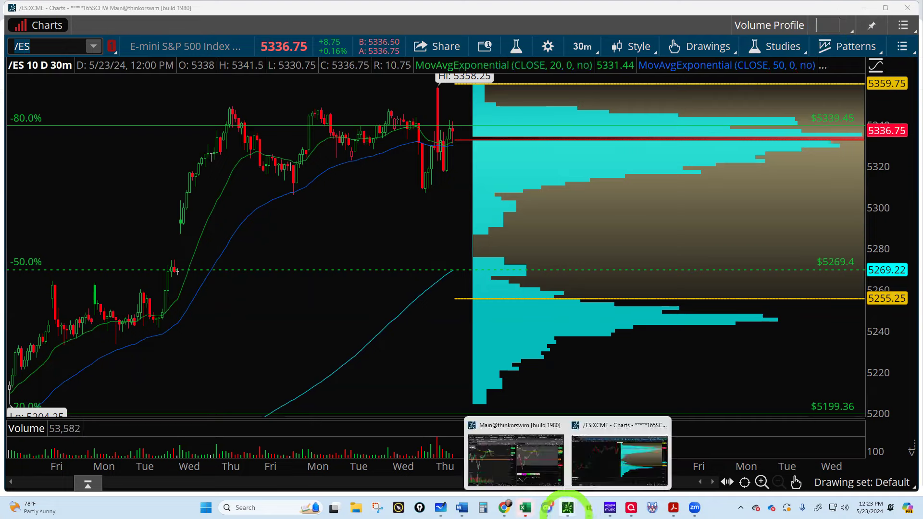
left_click(521, 460)
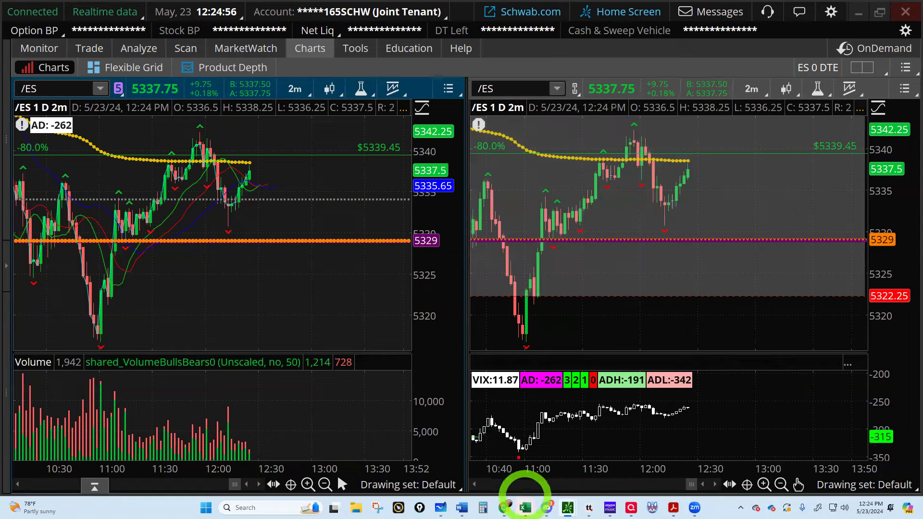
Log 5/23/24 with net liquidation value 346,387.31 in row 37 of the Net Liq sheet.
left_click(524, 507)
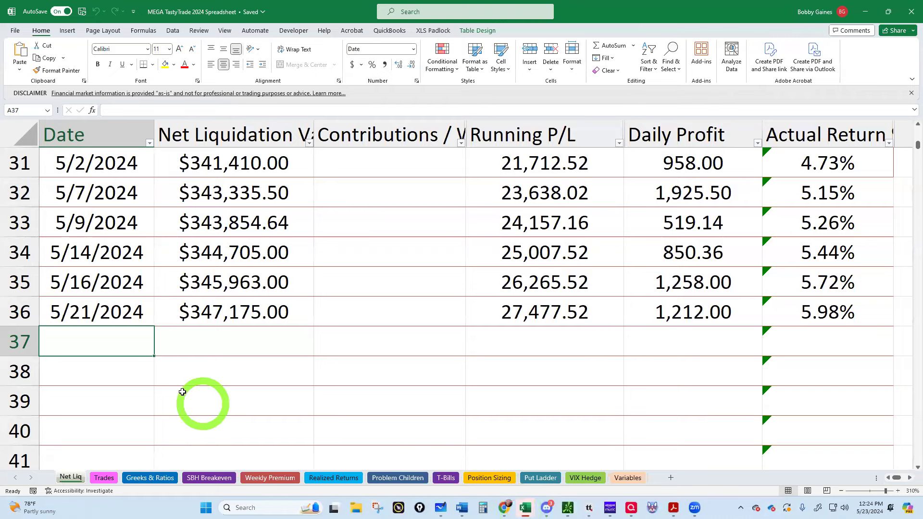
left_click(80, 347)
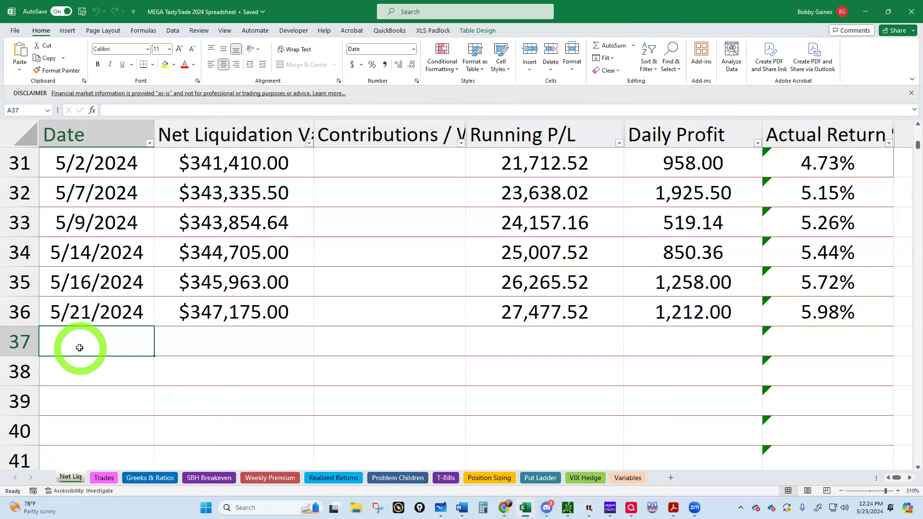
type("5/23/24")
key("Tab")
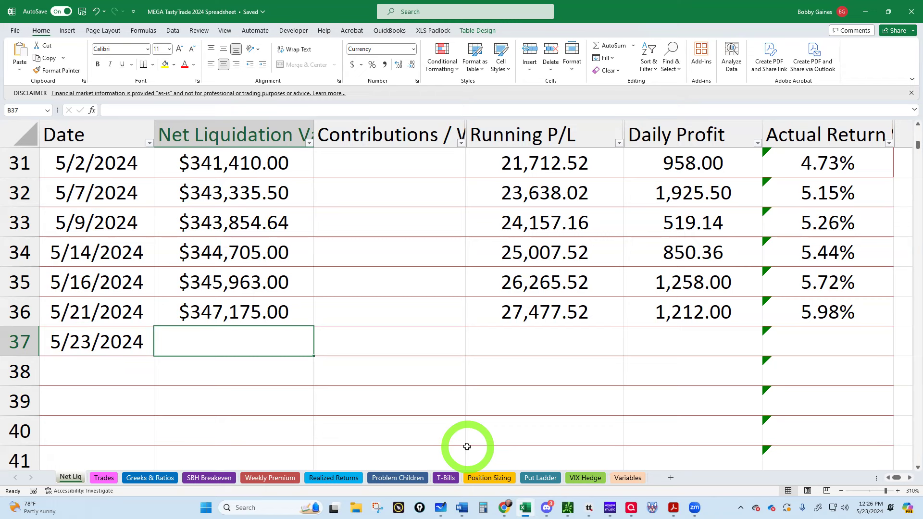
left_click(182, 342)
type("346")
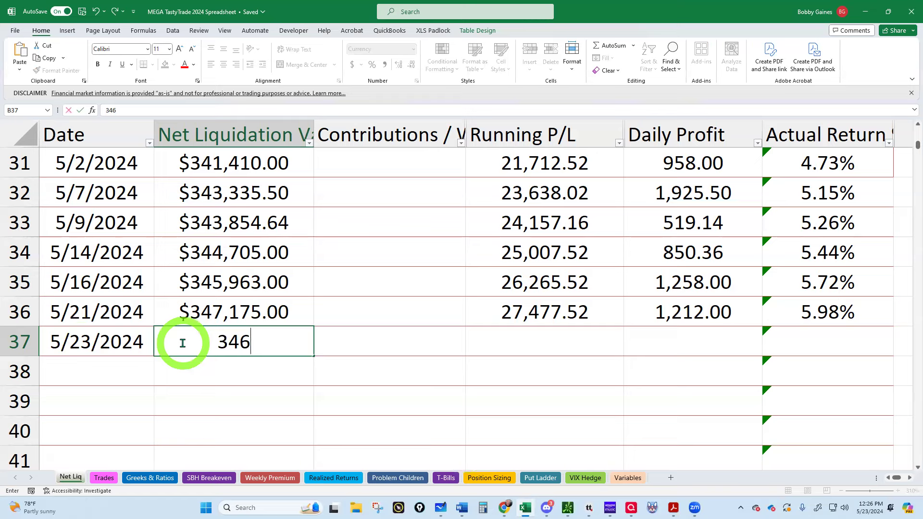
type(",387.31")
key("Return")
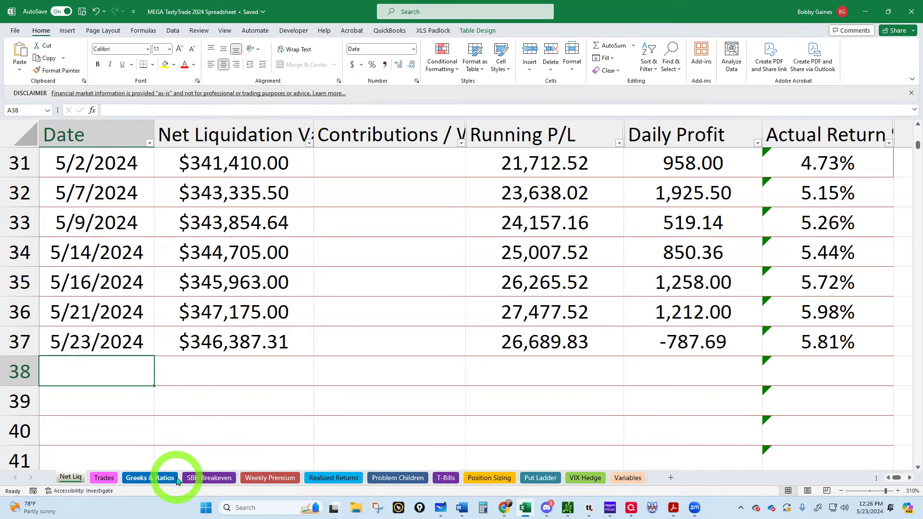
Open the Greeks & Ratios sheet, then filter tastytrade's positions to the MEGA IRA account.
left_click(151, 477)
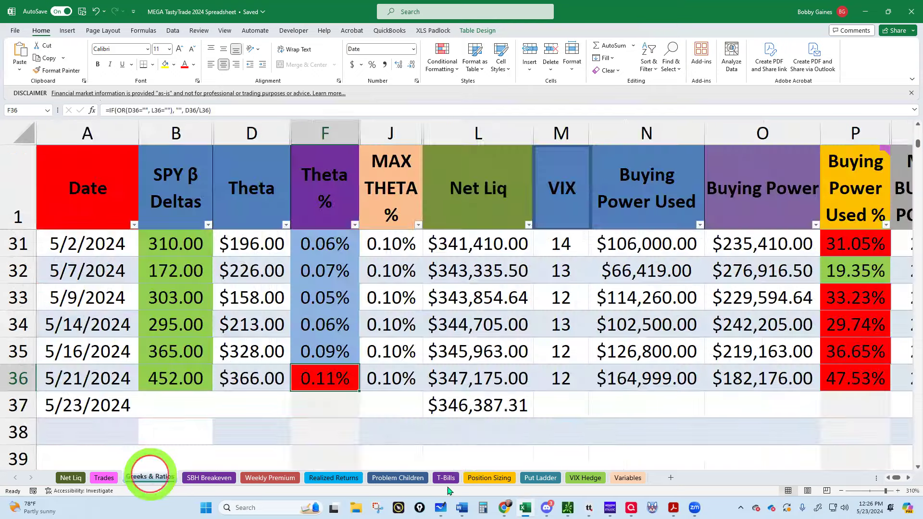
left_click(589, 507)
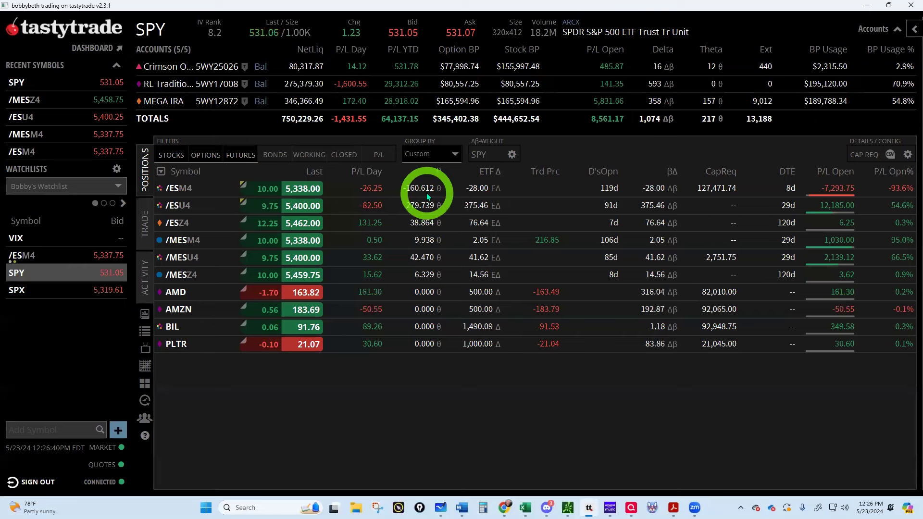
left_click(249, 102)
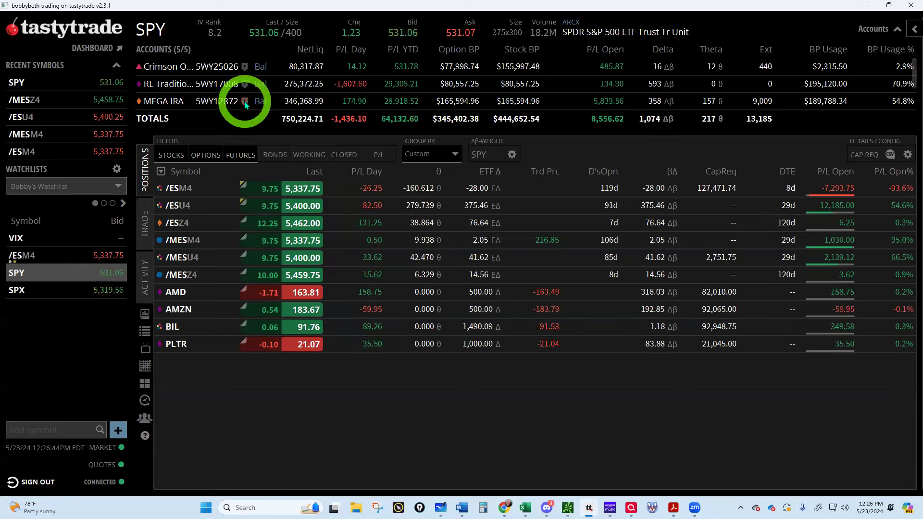
left_click(229, 102)
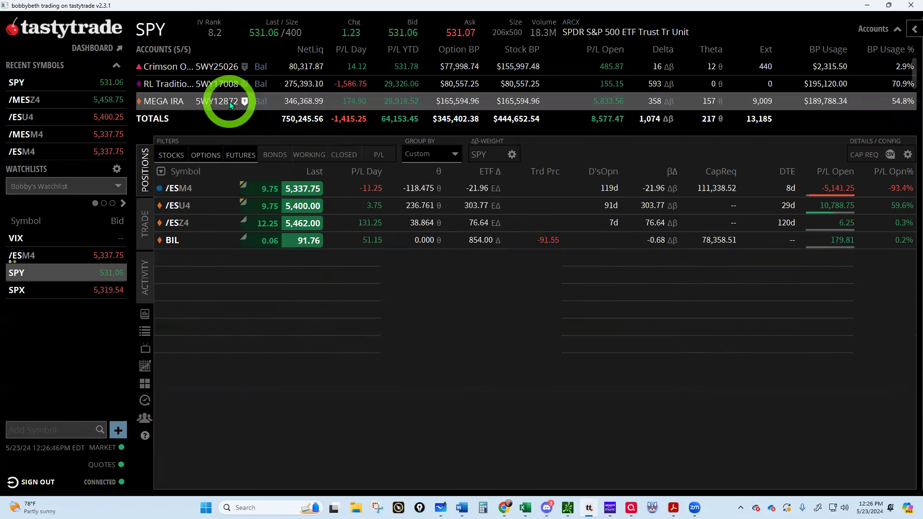
scroll(229, 102, "down", 1)
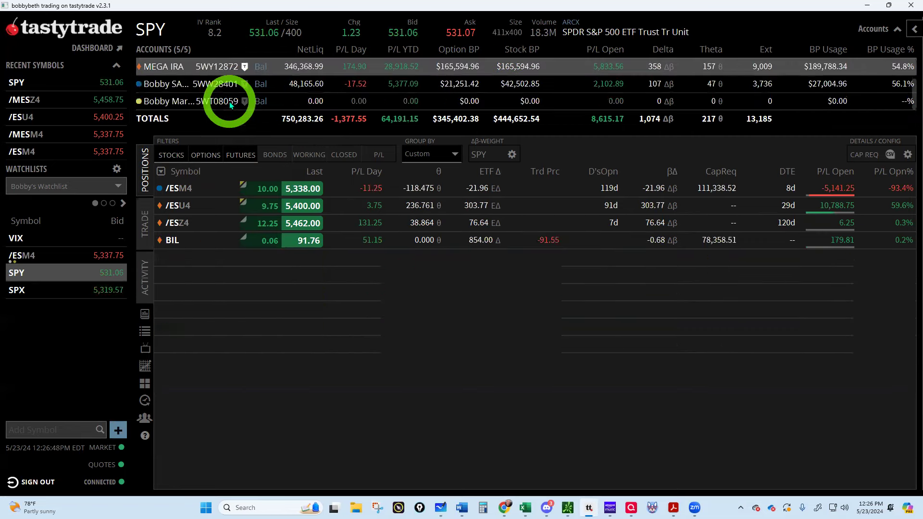
scroll(229, 102, "up", 1)
scroll(229, 102, "down", 1)
scroll(229, 102, "up", 1)
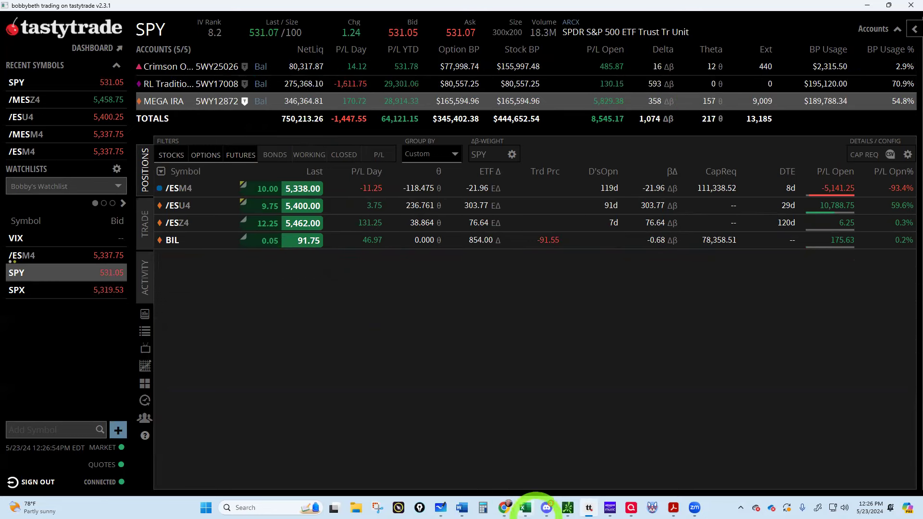
Enter deltas 358, theta 157 and VIX 11 in the 5/23/2024 Greeks & Ratios row.
left_click(525, 508)
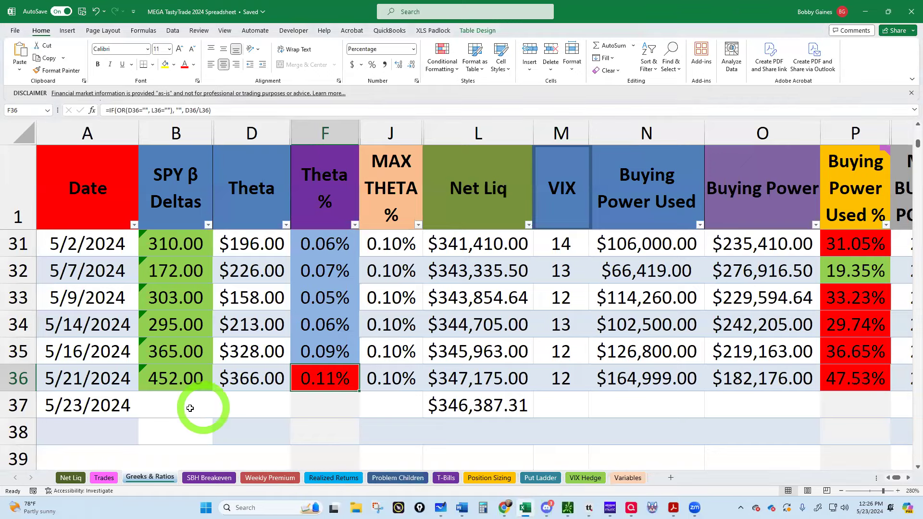
left_click(172, 405)
type("358")
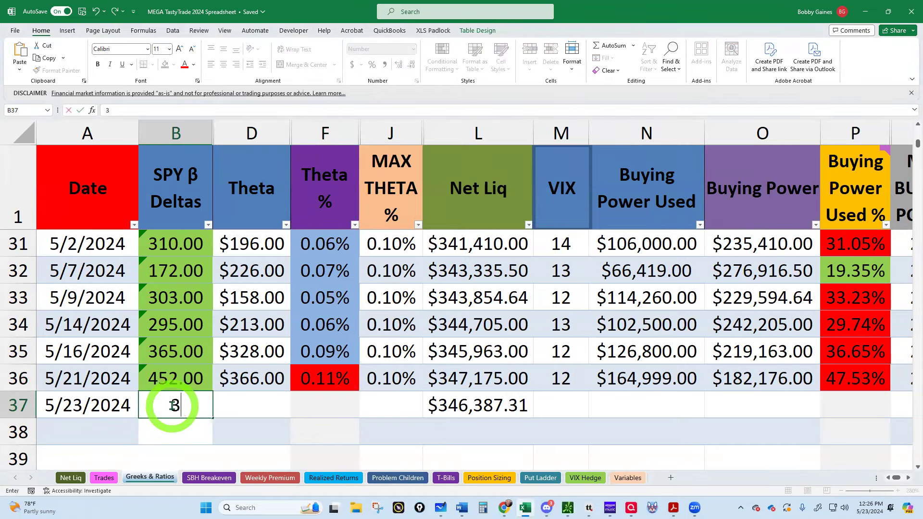
key("Tab")
type("157")
key("Tab")
key("Tab")
key("Tab")
key("Tab")
key("Tab")
key("shift+Tab")
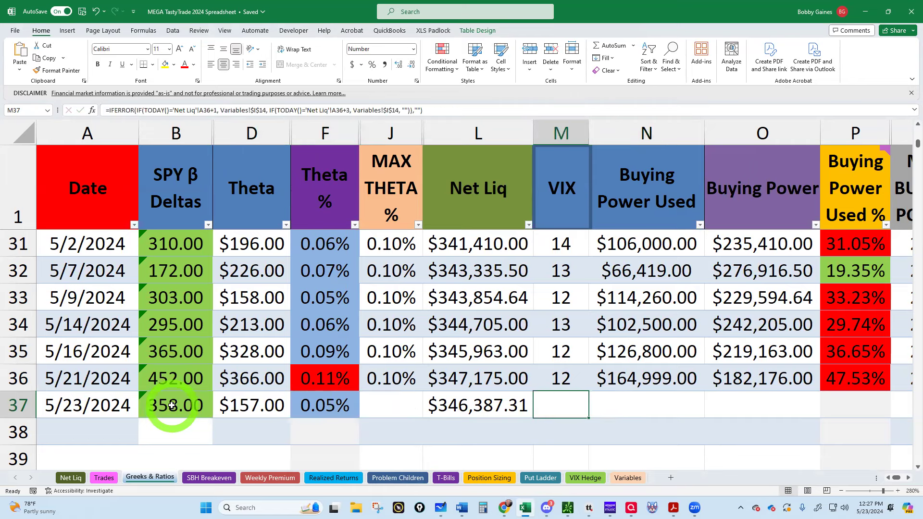
type("11")
key("Return")
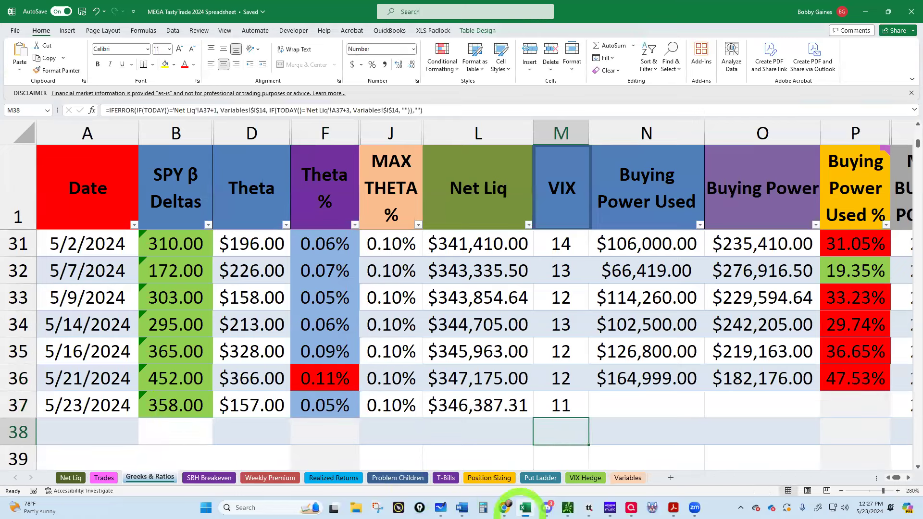
Check tastytrade's buying power and record 111,338 as buying power used in N37.
left_click(589, 507)
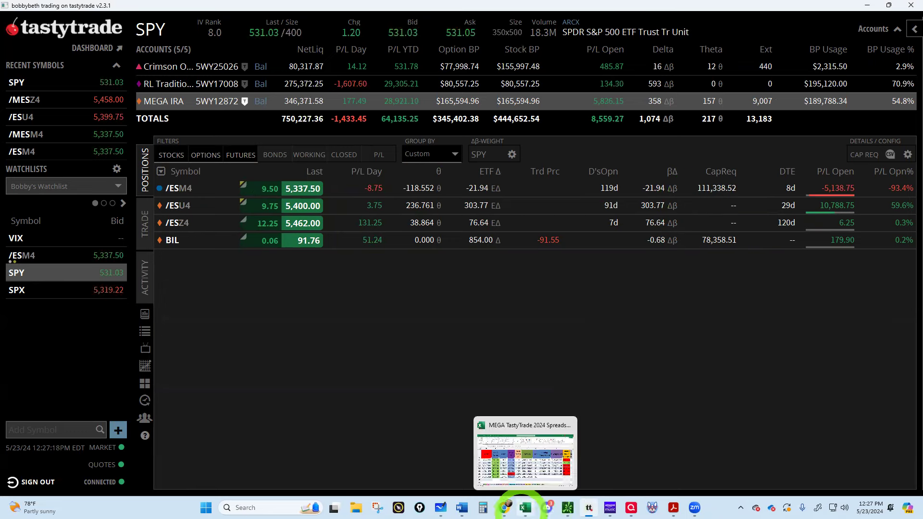
left_click(524, 508)
left_click(638, 405)
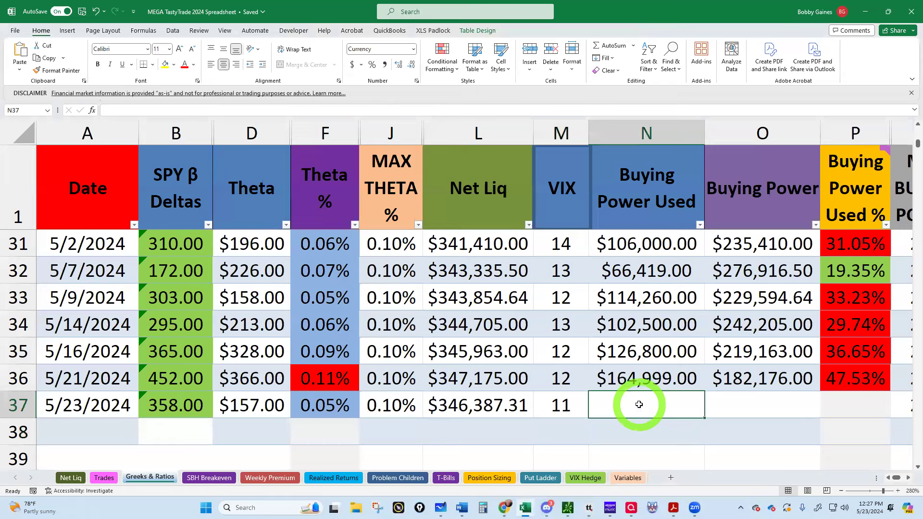
type("111338")
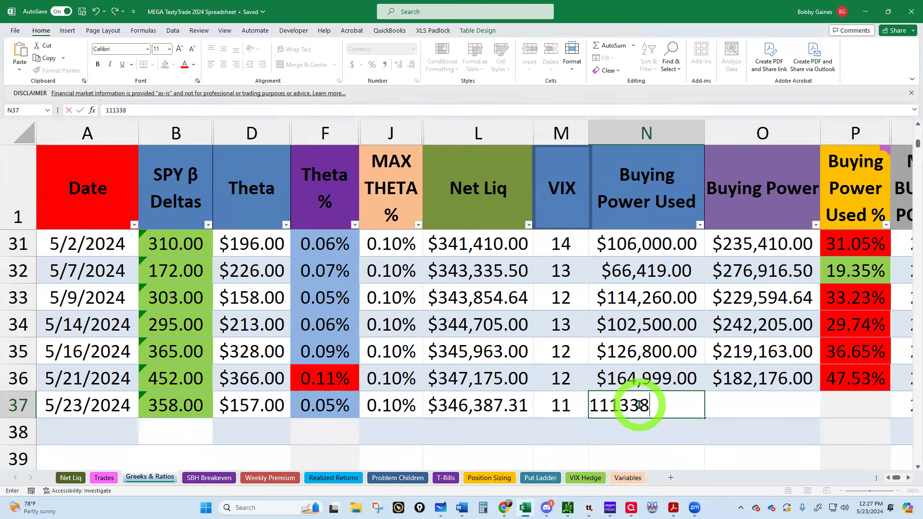
key("Return")
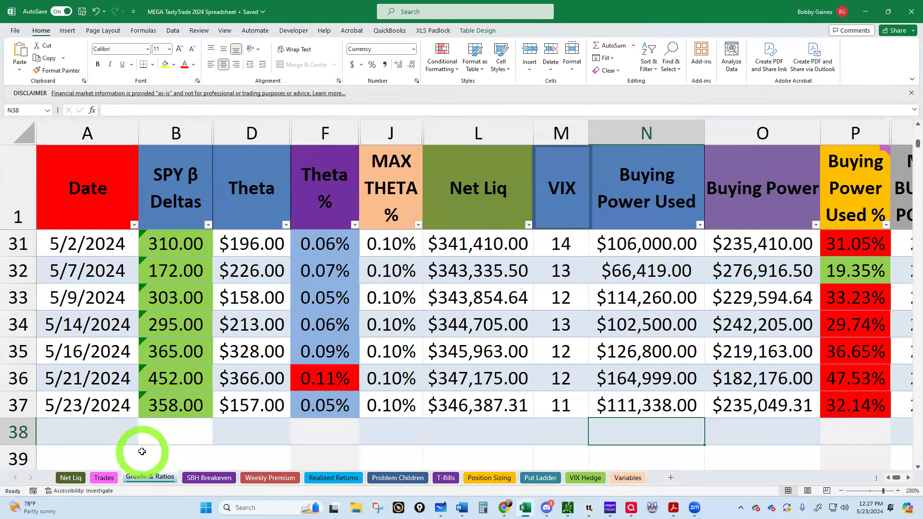
Filter the Trades sheet's Exit column to (Blanks) only, leaving 409 of 533 records.
left_click(103, 478)
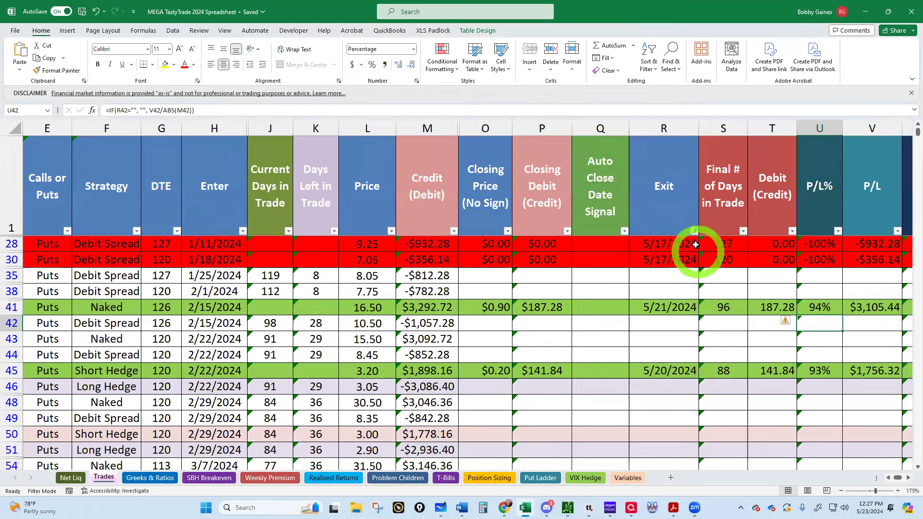
left_click(694, 231)
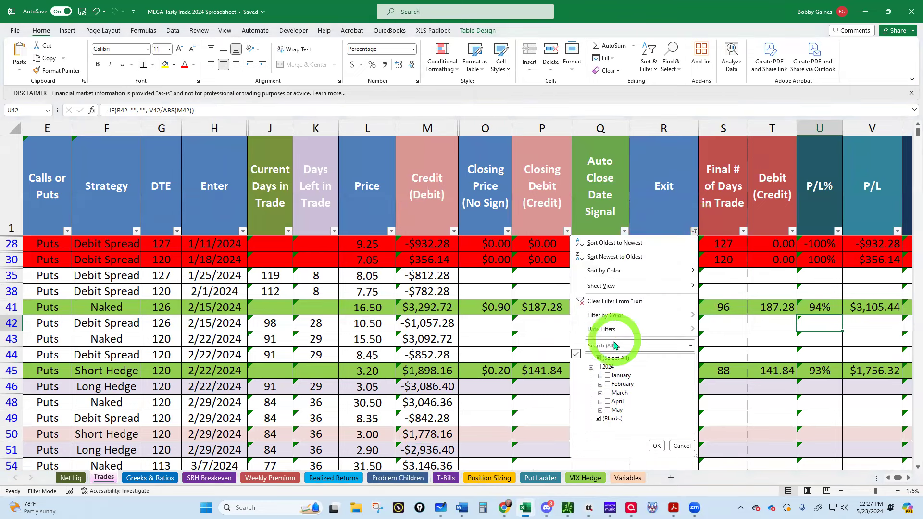
left_click(599, 358)
left_click(599, 359)
left_click(599, 420)
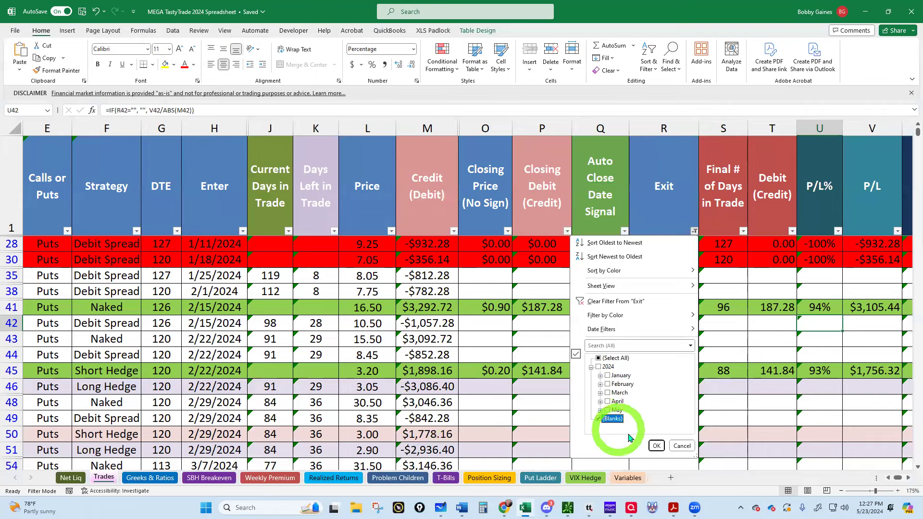
left_click(656, 446)
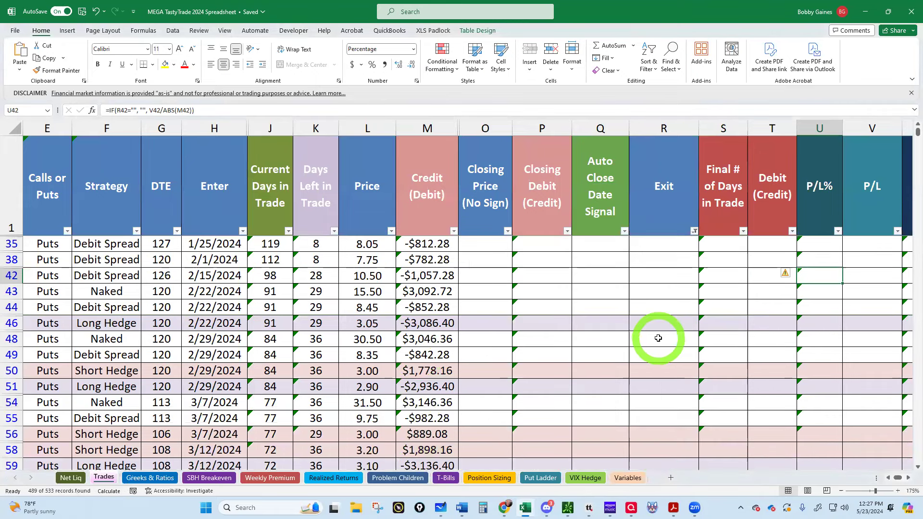
scroll(607, 266, "down", 1)
scroll(607, 266, "down", 8)
scroll(607, 267, "down", 9)
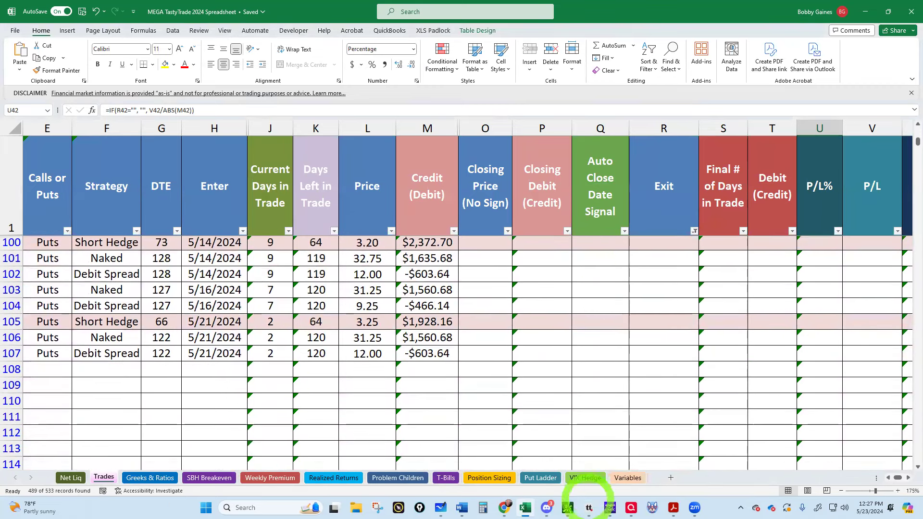
left_click(589, 507)
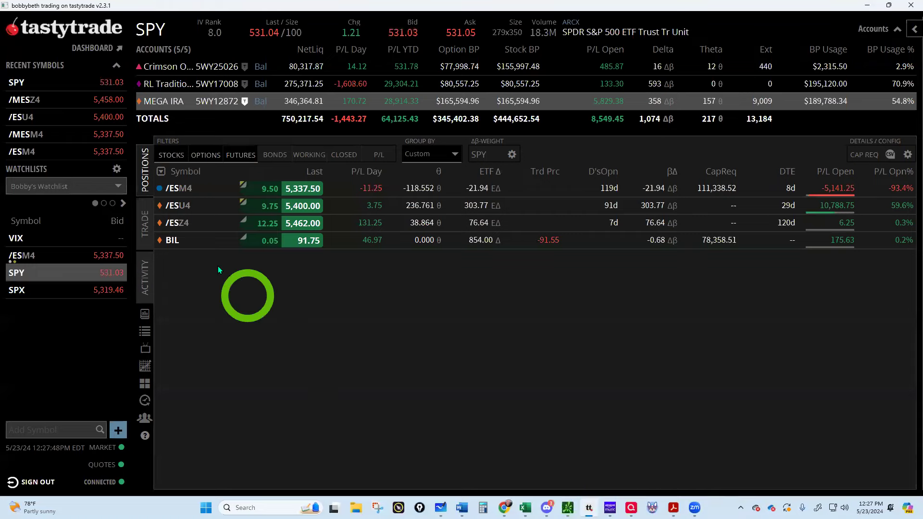
Show tastytrade's filled order activity for the last 7 days only.
left_click(145, 282)
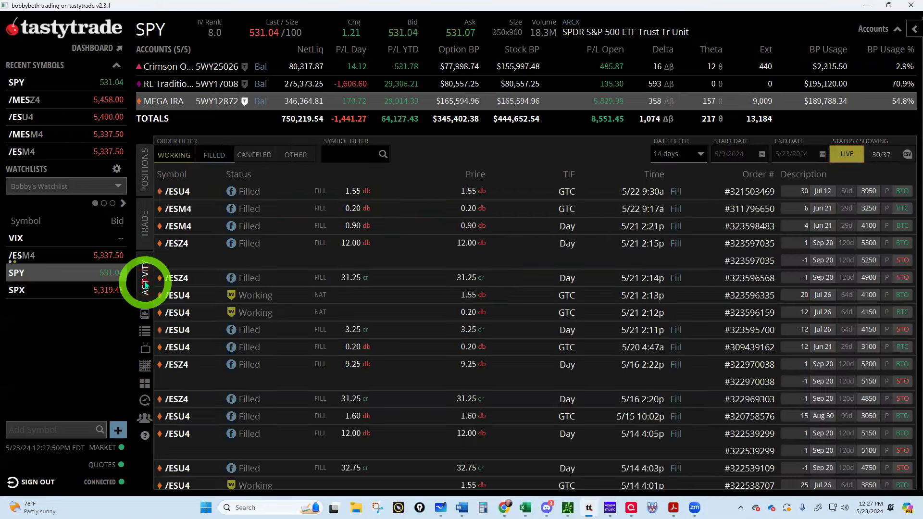
left_click(178, 154)
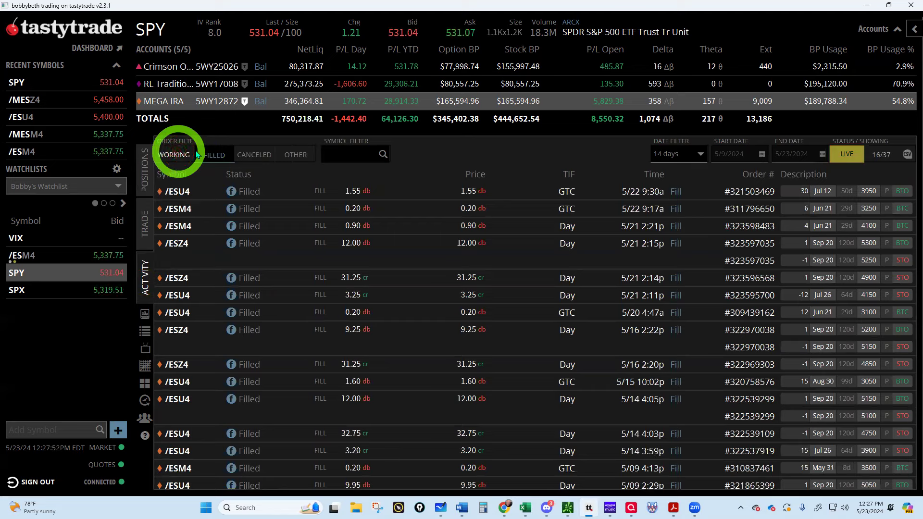
left_click(697, 155)
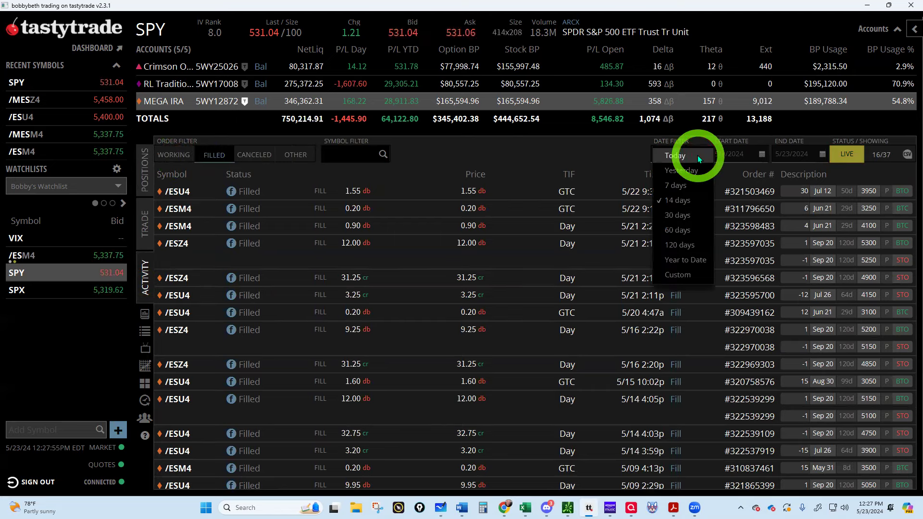
left_click(686, 186)
left_click(574, 192)
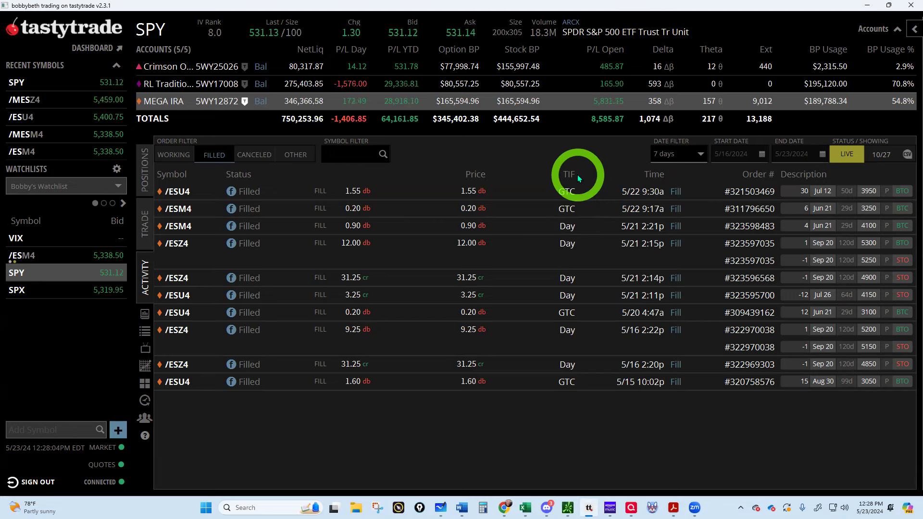
Enable Privacy Mode under Settings > Accounts and collapse the SPY analysis panel.
left_click(910, 30)
left_click(893, 27)
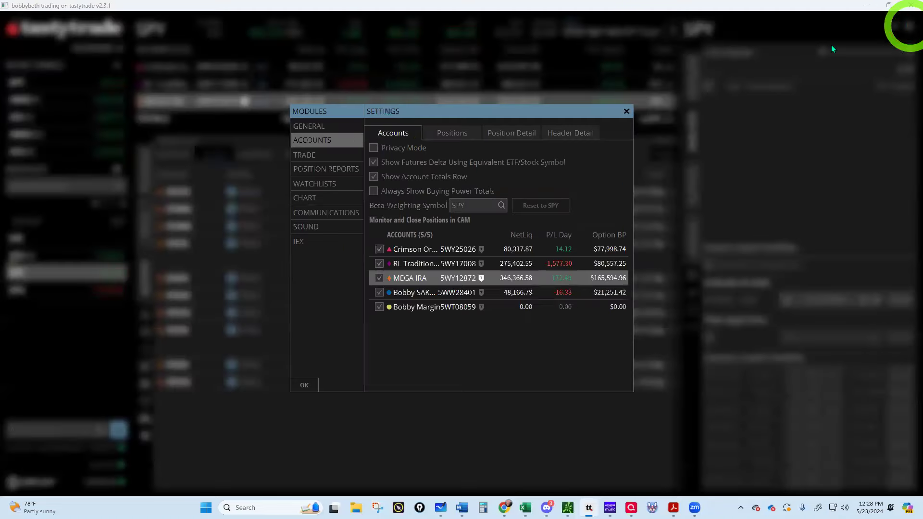
left_click(376, 144)
left_click(304, 385)
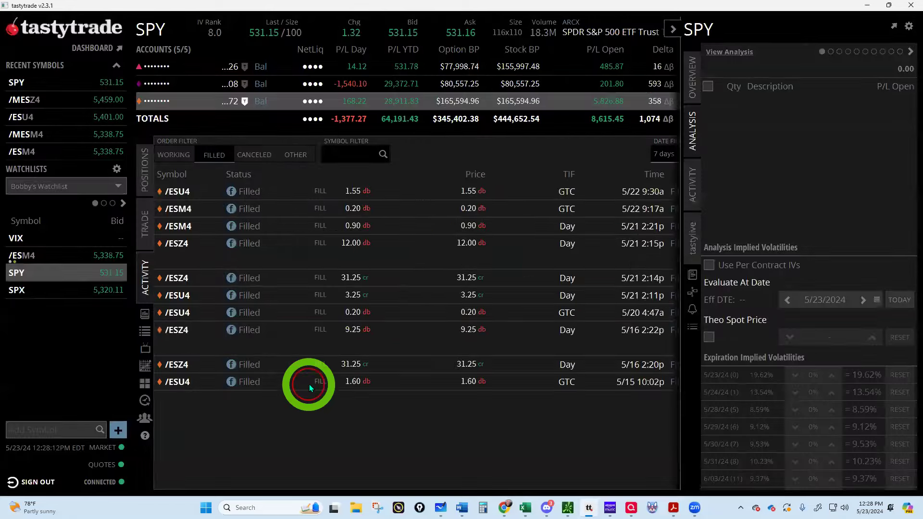
left_click(673, 30)
left_click(744, 120)
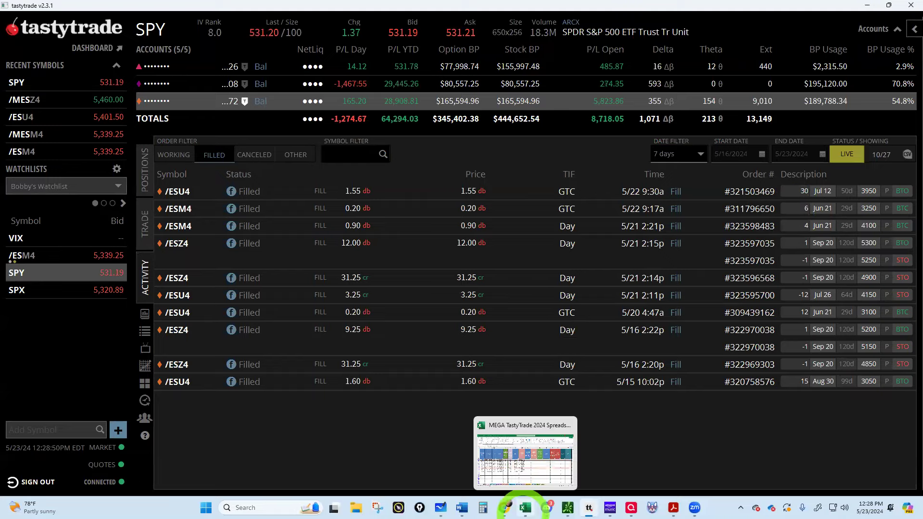
Enter a 0.20 closing price for BSH 11 SHORTS in row 56 of the Trades sheet.
left_click(525, 507)
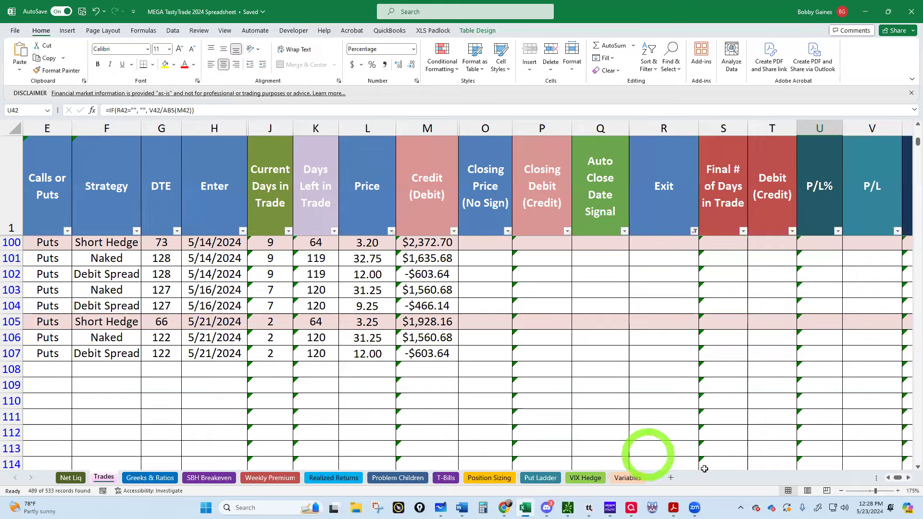
left_click(888, 478)
scroll(762, 402, "up", 15)
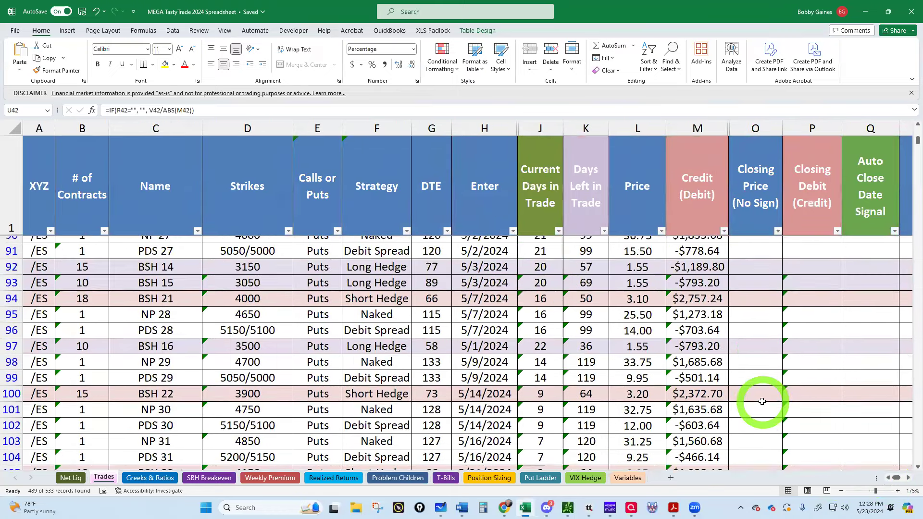
scroll(758, 401, "up", 1)
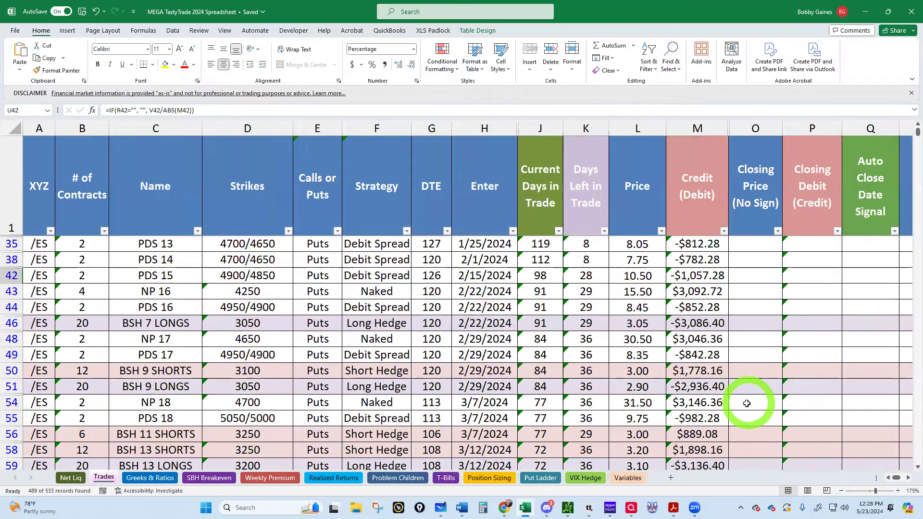
scroll(748, 404, "down", 3)
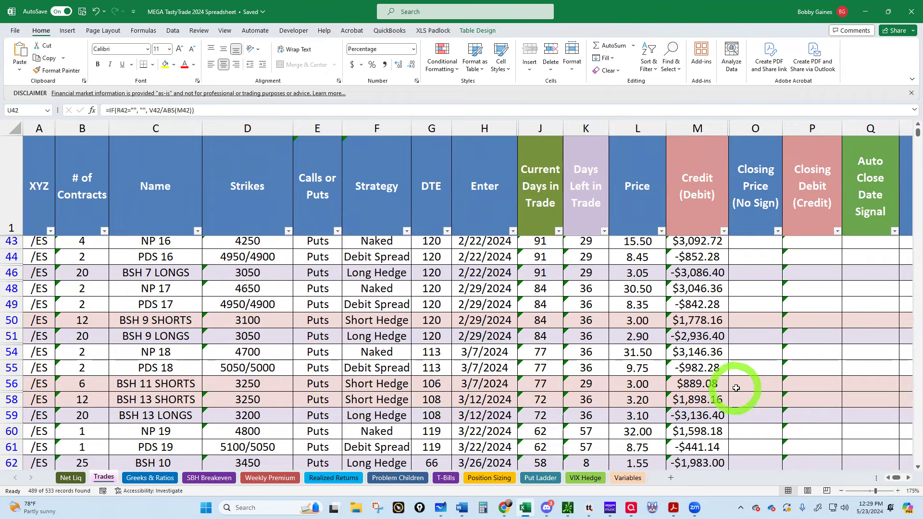
left_click(754, 386)
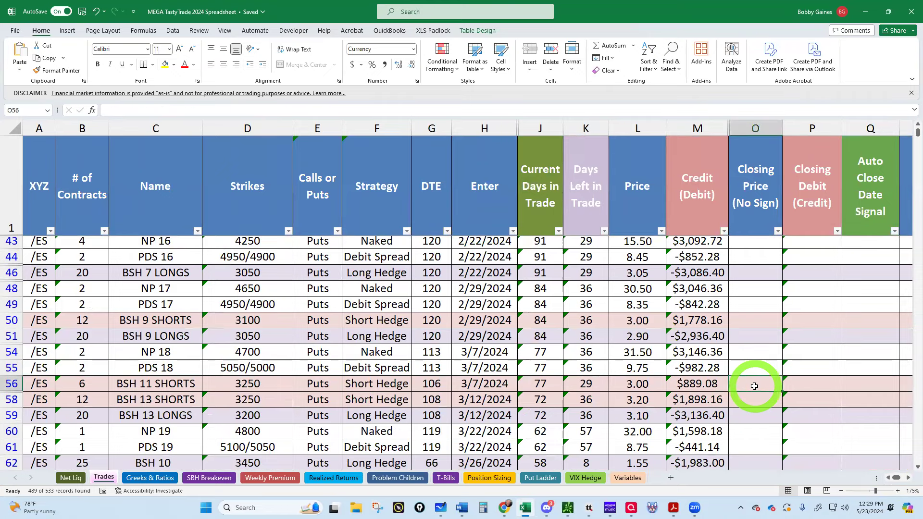
type("0.20")
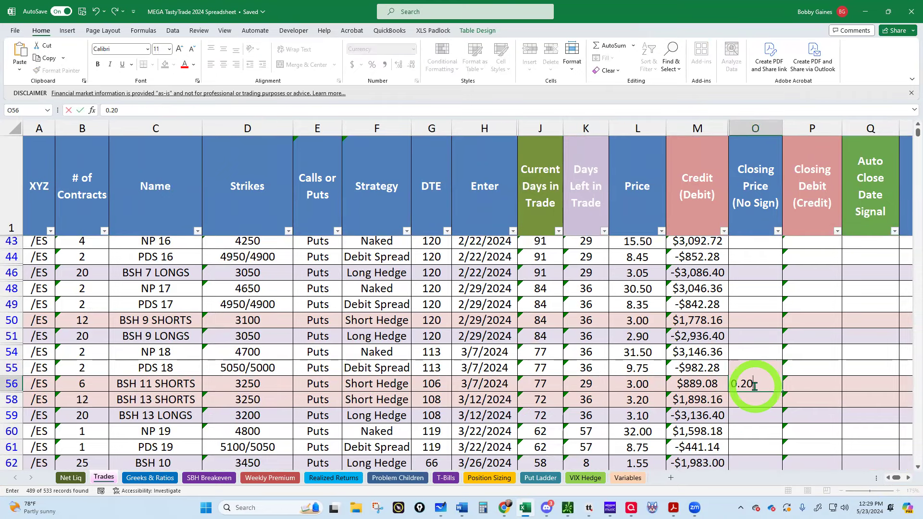
key("Tab")
key("Tab")
key("Tab")
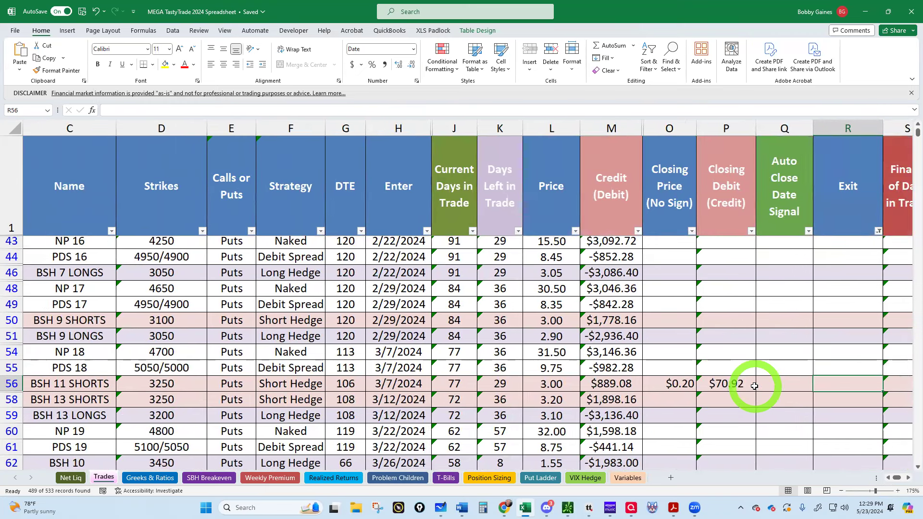
Stamp 5/23/2024 as the exit date and check the 92% P/L result.
key("ctrl+semicolon")
key("Return")
key("Up")
key("Right")
key("Right")
key("Right")
key("Right")
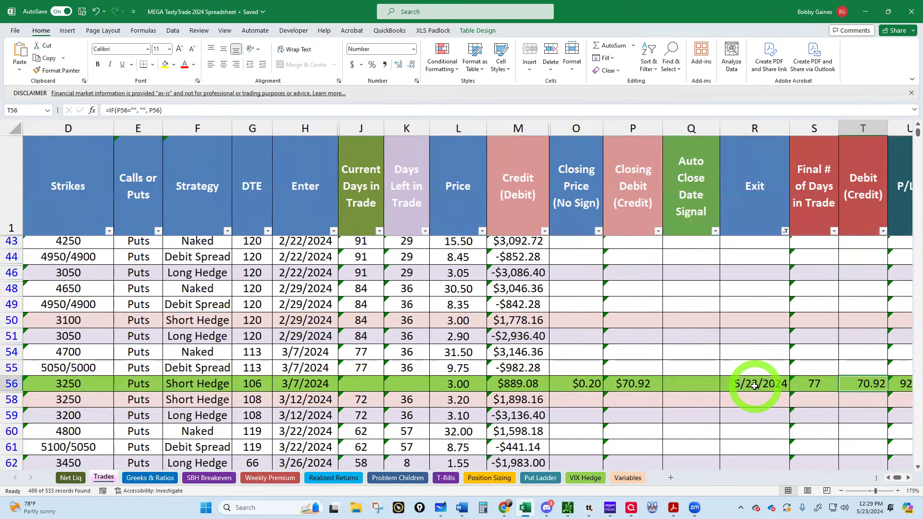
key("Right")
key("Right")
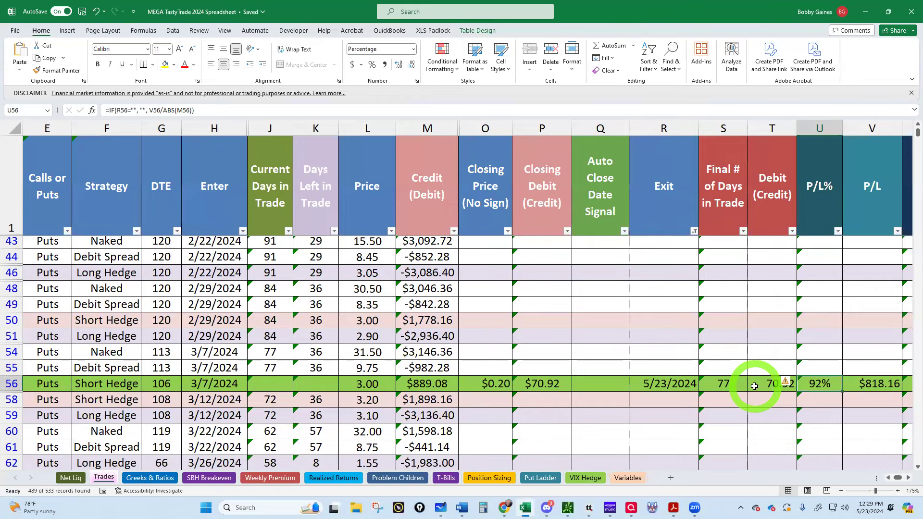
scroll(754, 384, "down", 4)
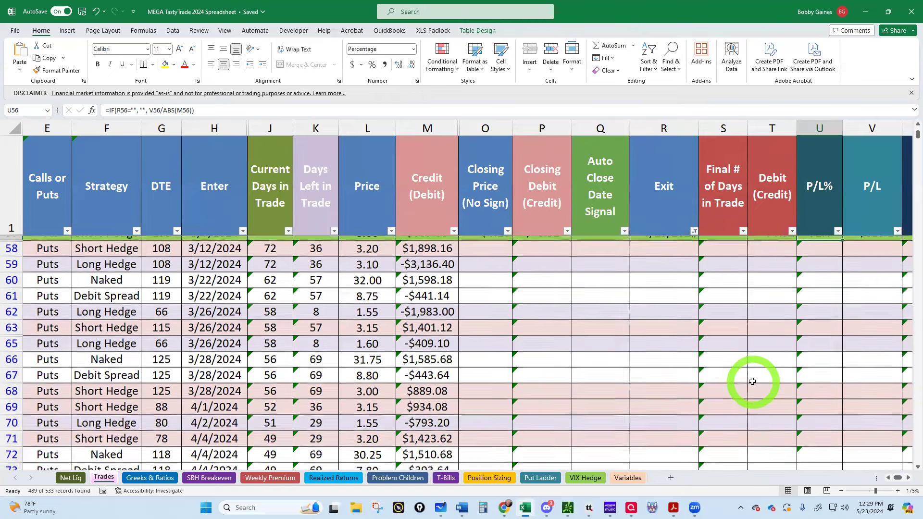
scroll(752, 381, "down", 1)
scroll(747, 381, "down", 1)
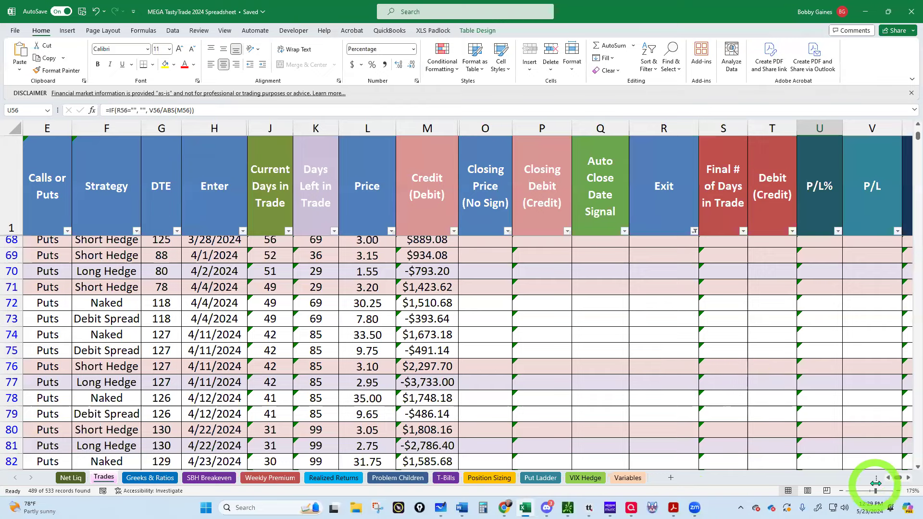
left_click(887, 478)
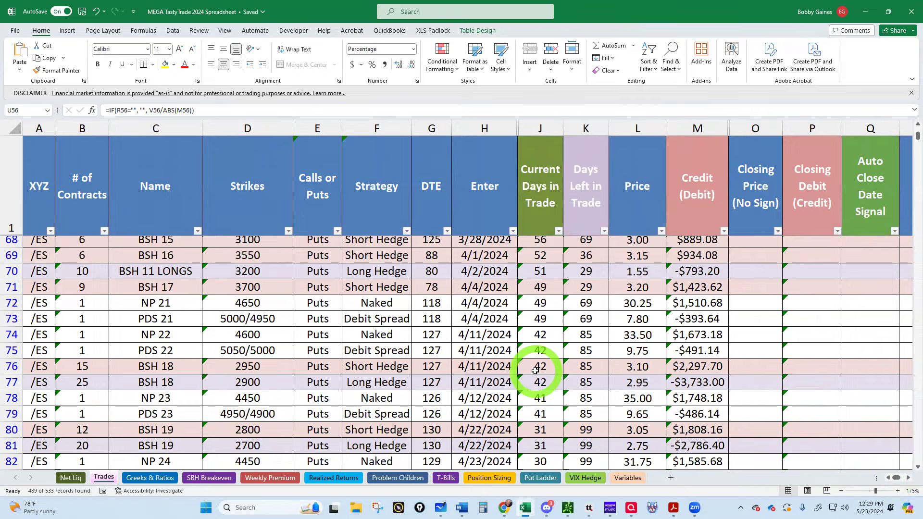
scroll(535, 370, "down", 4)
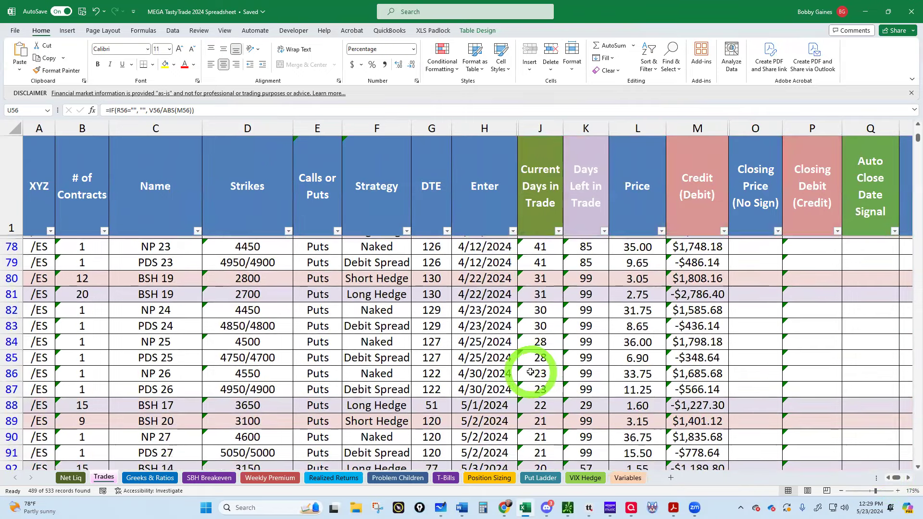
scroll(531, 372, "down", 2)
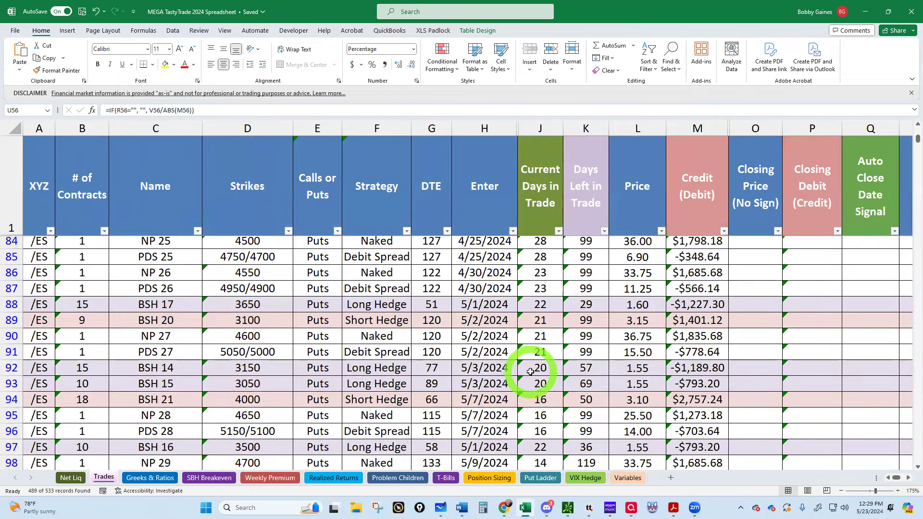
scroll(530, 371, "down", 1)
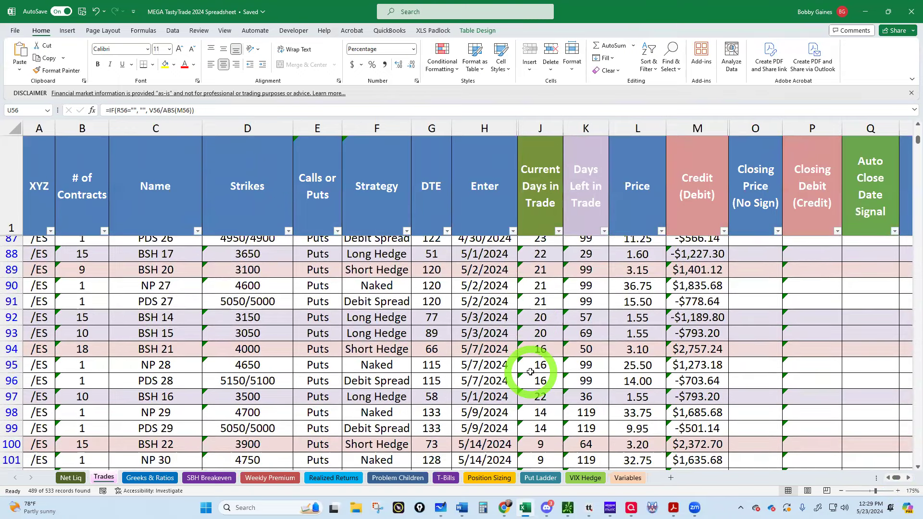
left_click(226, 351)
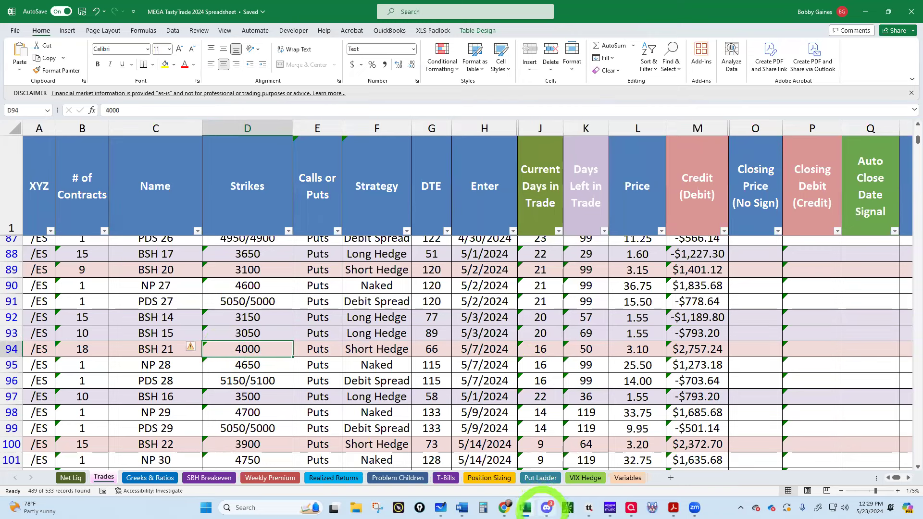
mouse_move(540, 512)
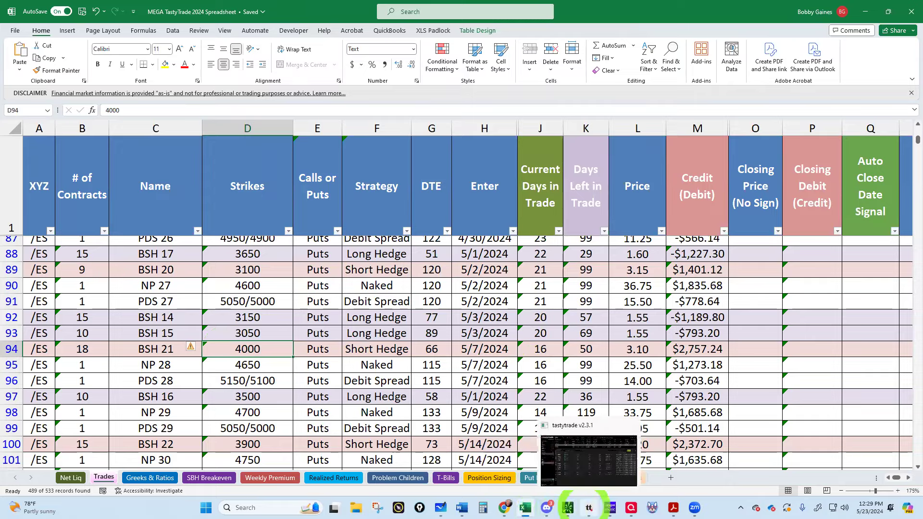
left_click(587, 507)
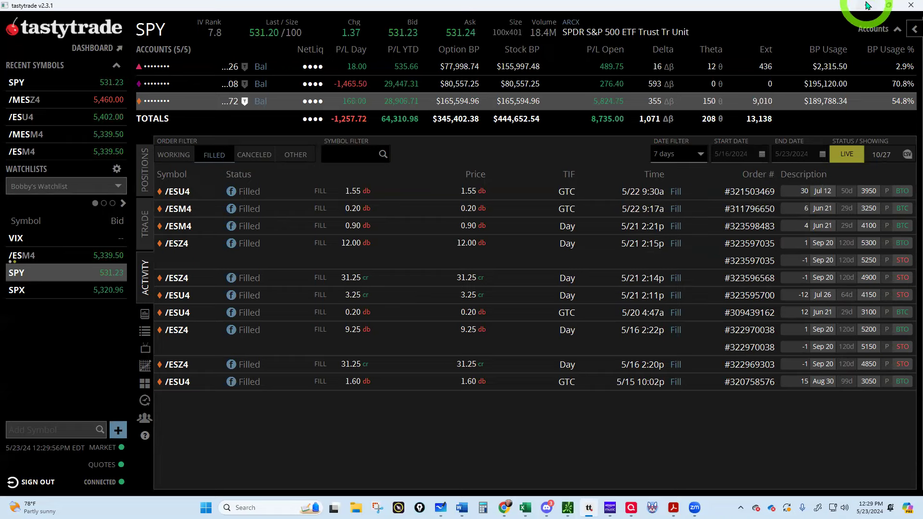
left_click(888, 5)
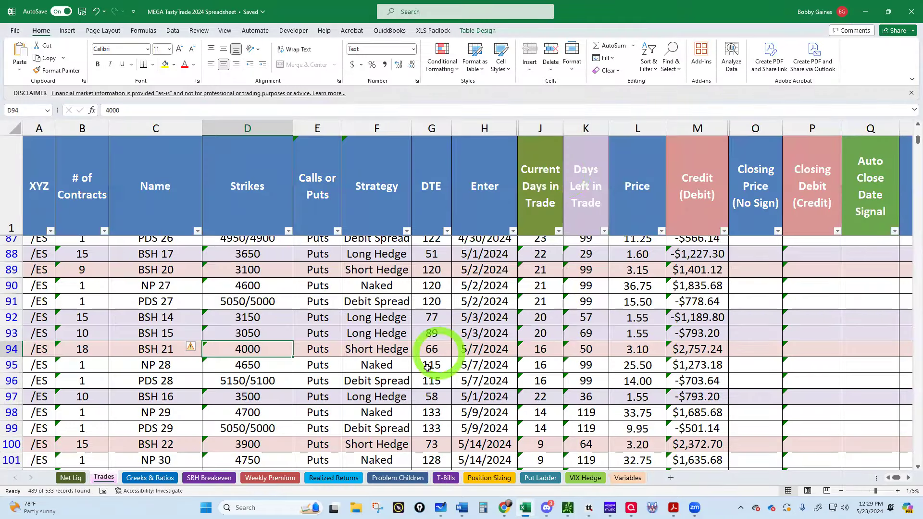
Start row 108 with trade name BSH 21 and strike 3950.
scroll(422, 378, "down", 1)
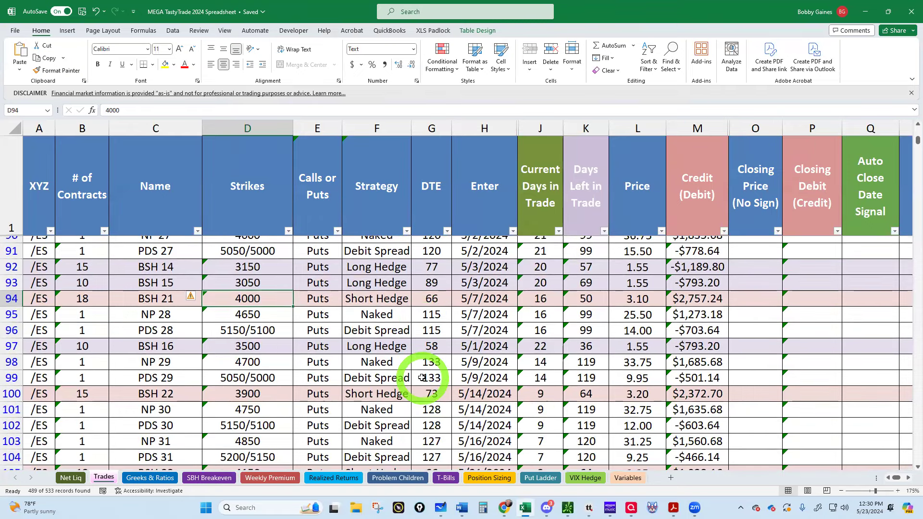
scroll(422, 378, "down", 1)
scroll(422, 378, "down", 2)
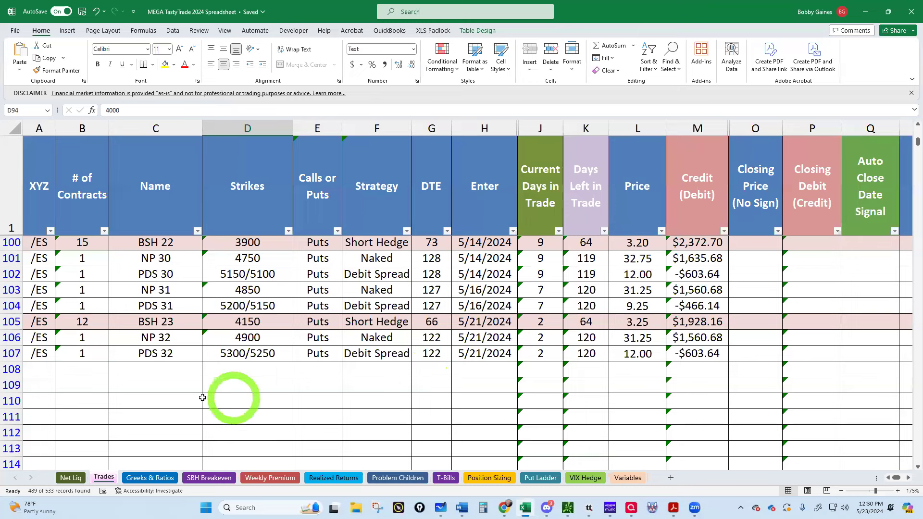
left_click(139, 369)
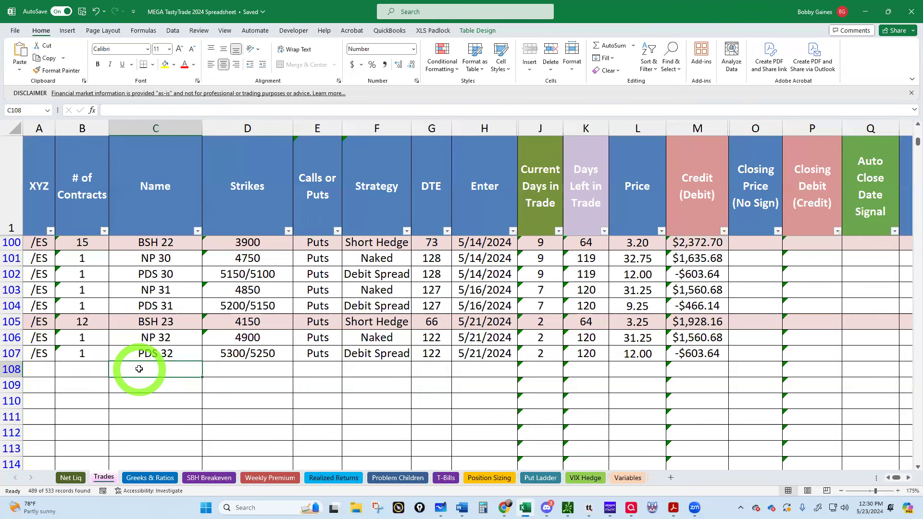
type("b")
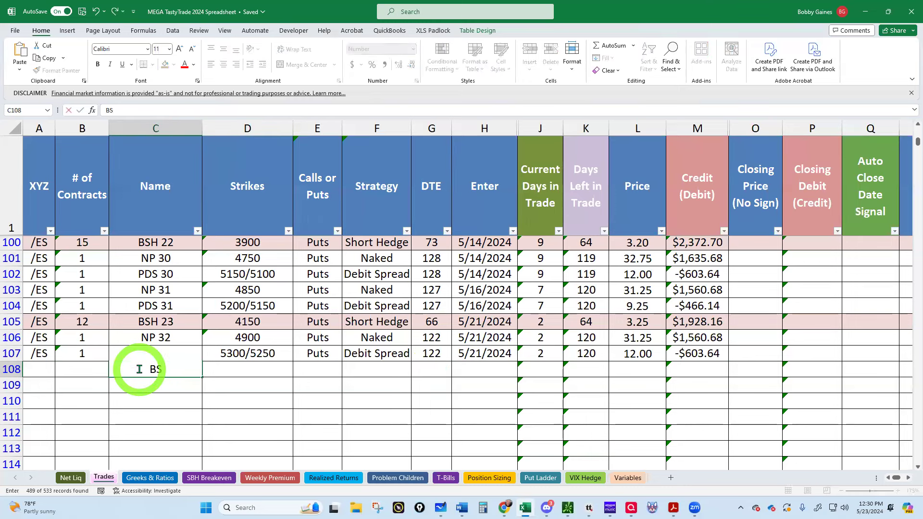
type("SH 21")
key("Tab")
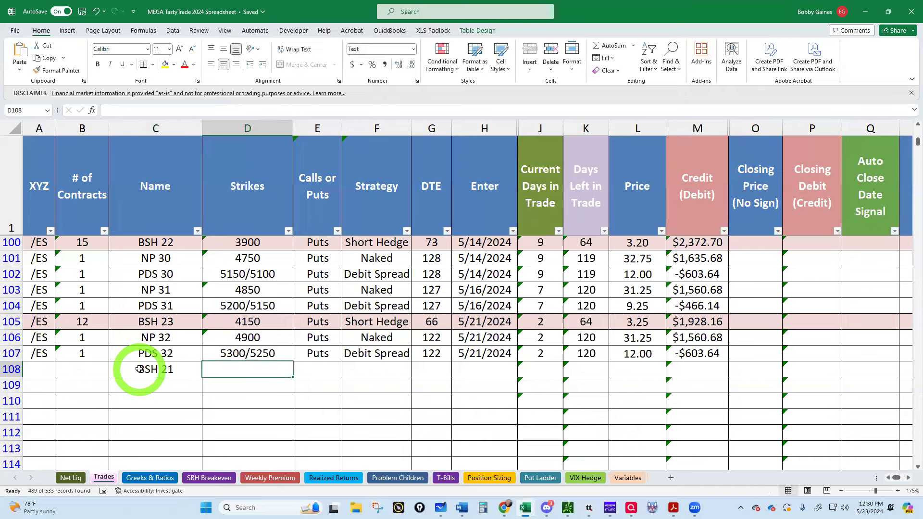
scroll(140, 368, "up", 3)
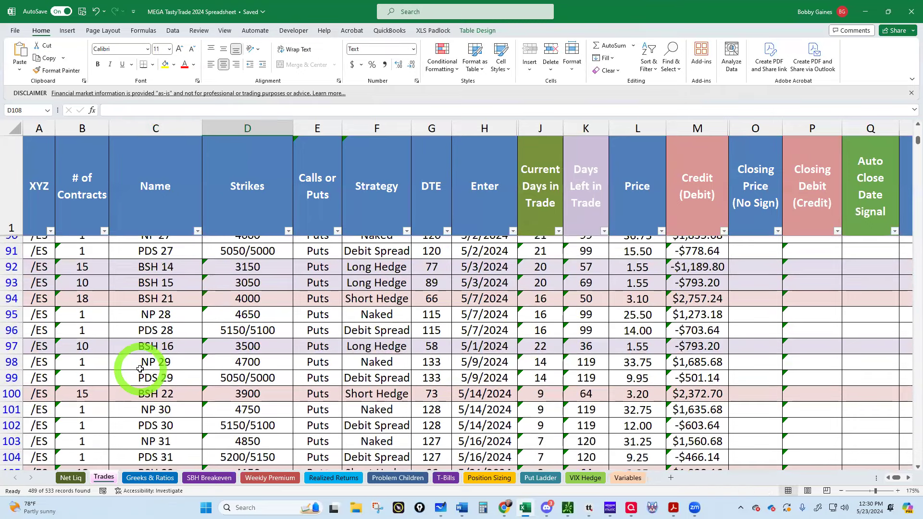
scroll(139, 369, "down", 3)
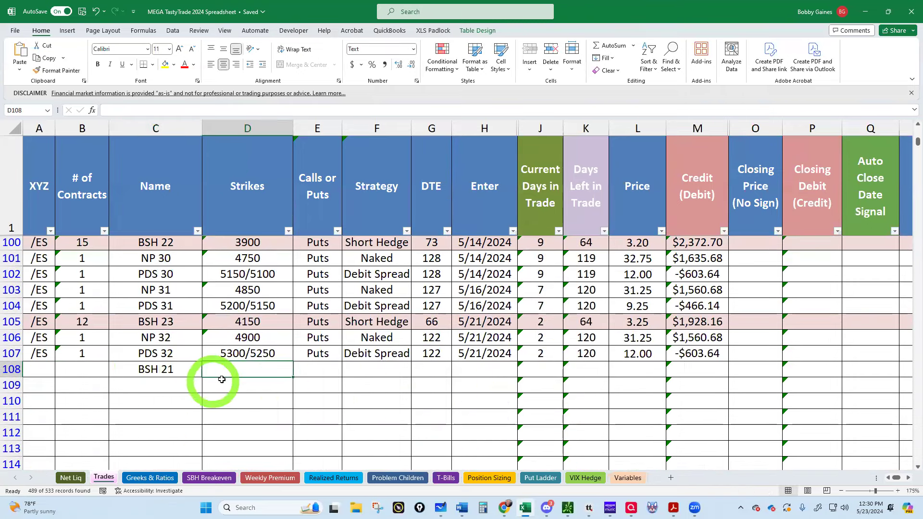
type("3")
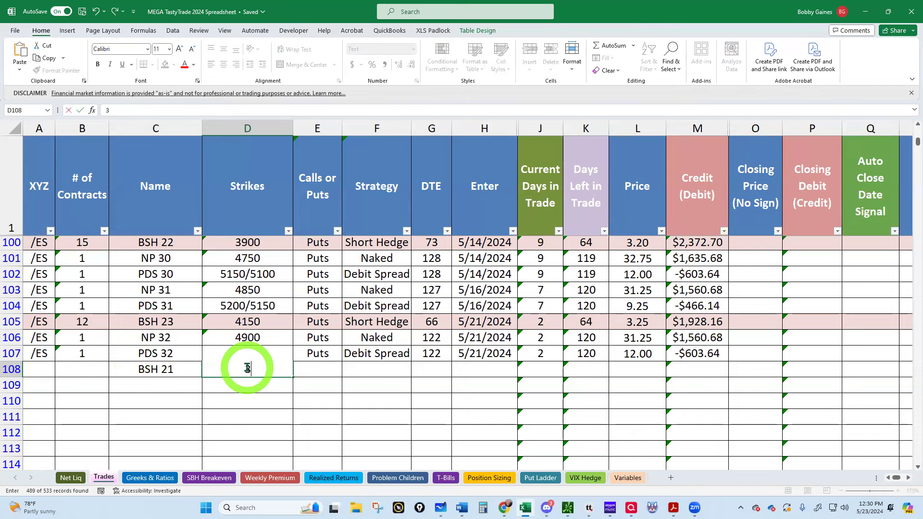
type("950")
key("Tab")
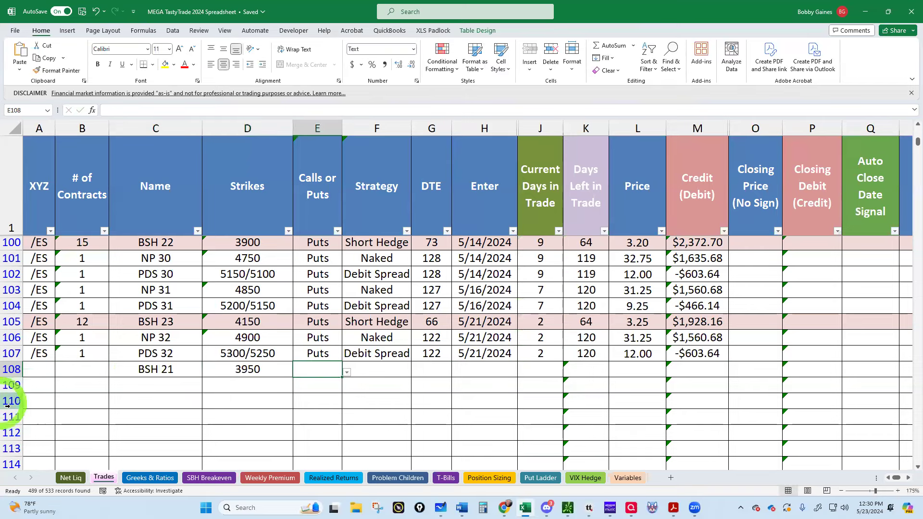
Set row 108's symbol to /ES and contracts to 30.
left_click(40, 368)
left_click(60, 372)
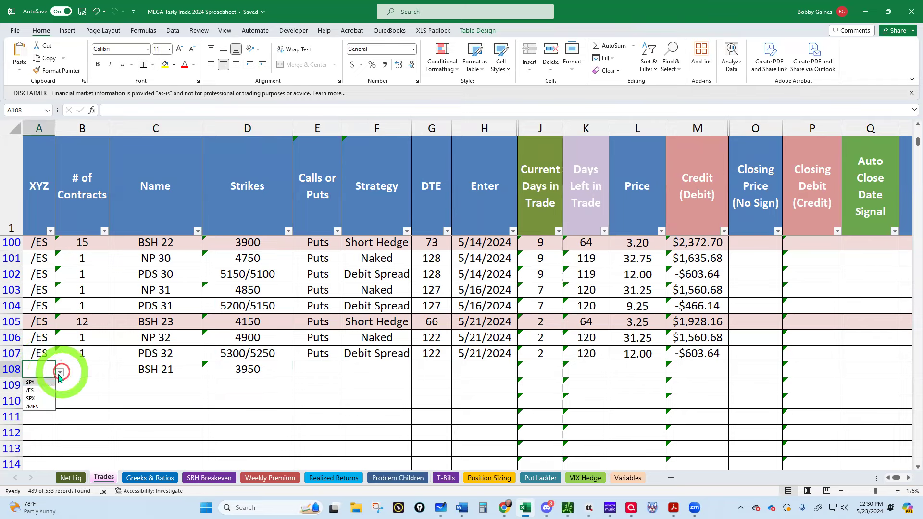
left_click(42, 390)
left_click(83, 369)
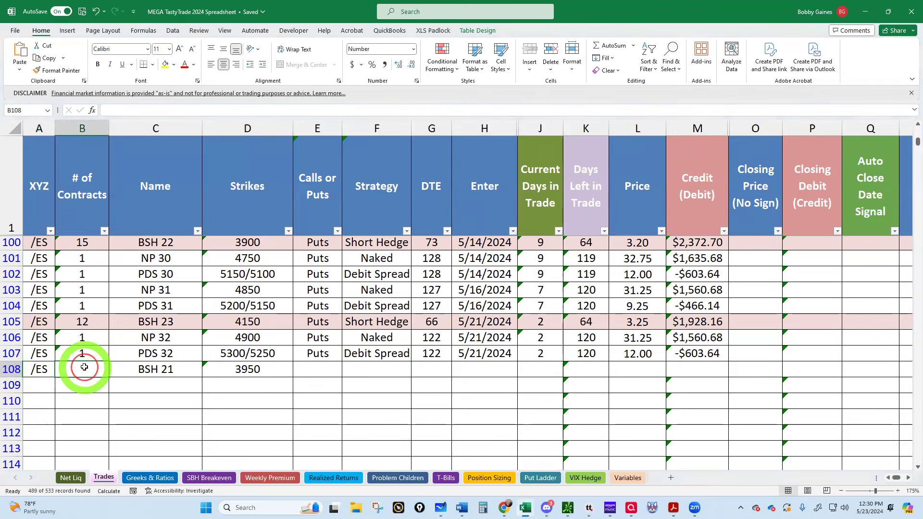
type("3")
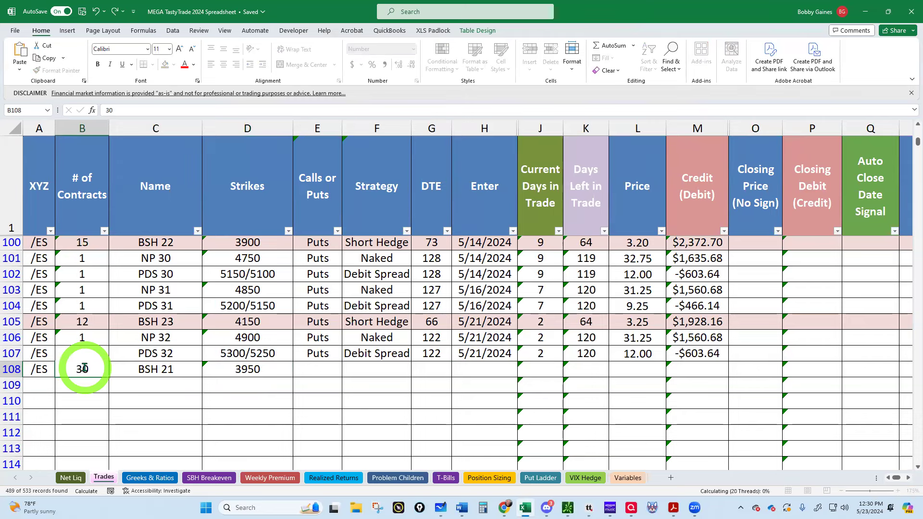
type("0")
key("Tab")
key("Tab")
Fill in Puts, Long Hedge, 50 DTE and entry date 5/22/2024 for BSH 21.
key("Tab")
type("P")
key("Tab")
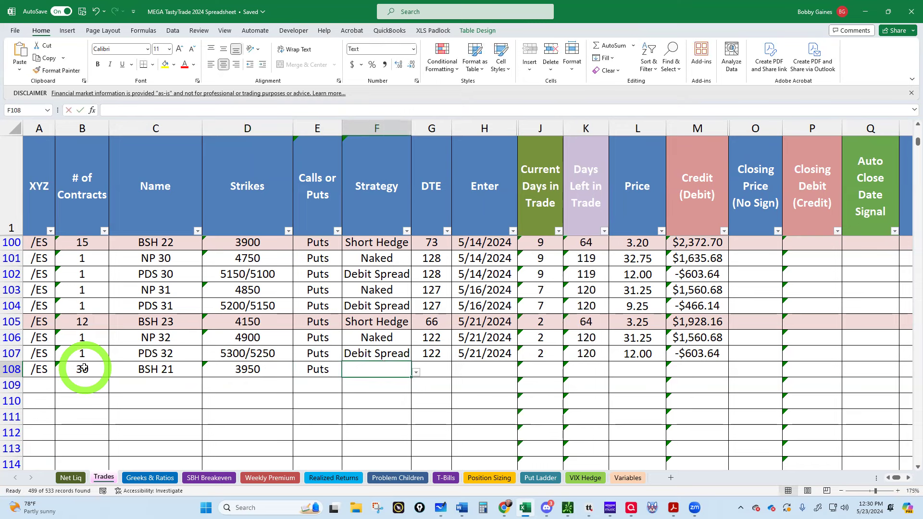
type("L")
key("Tab")
type("50")
key("Tab")
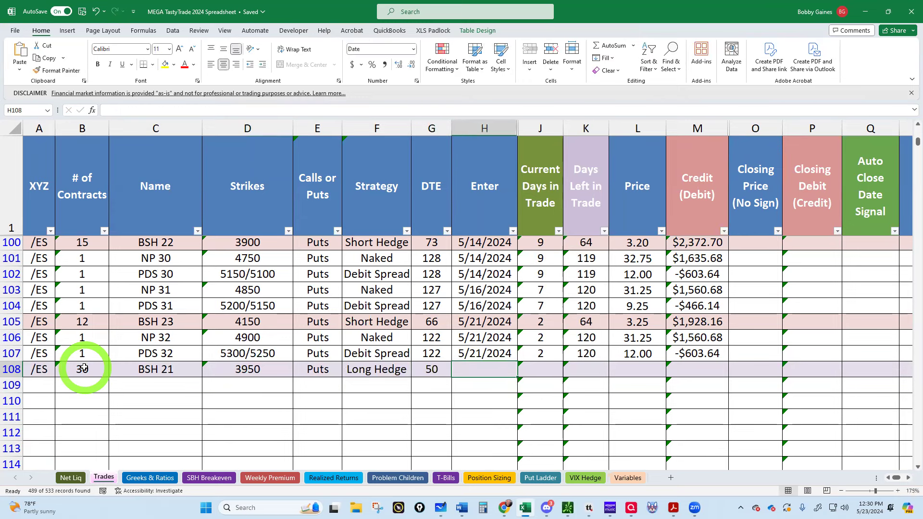
type("5/2")
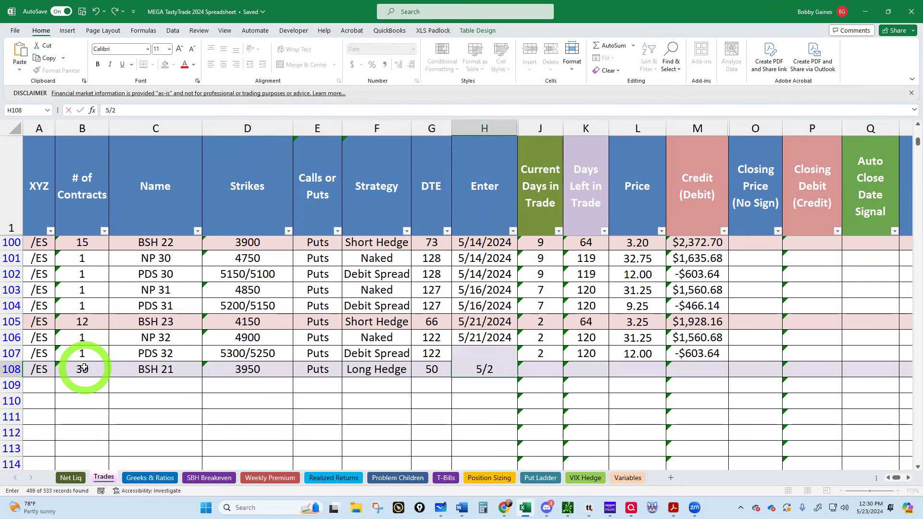
type("2")
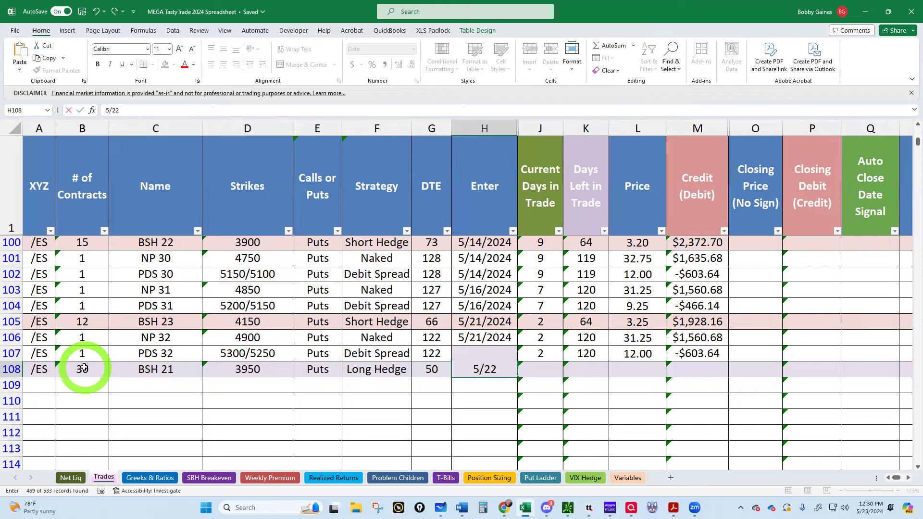
type("/24")
key("Tab")
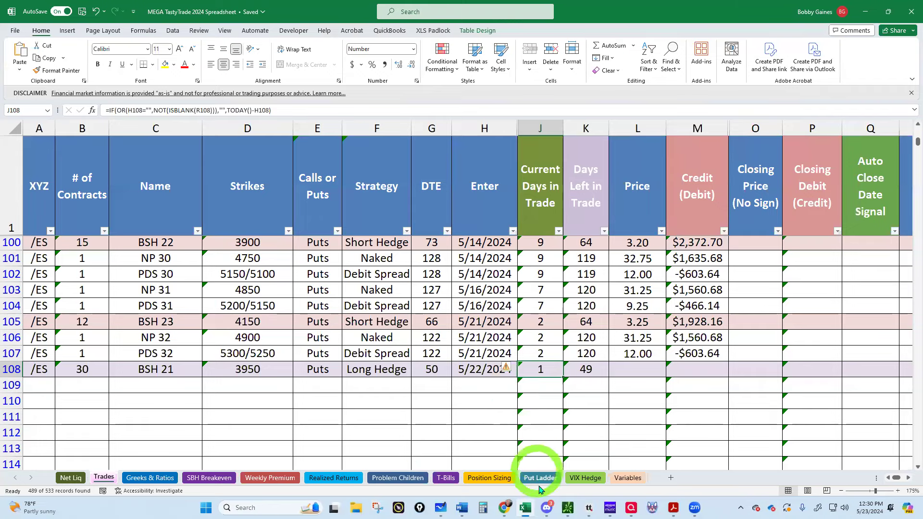
left_click(589, 508)
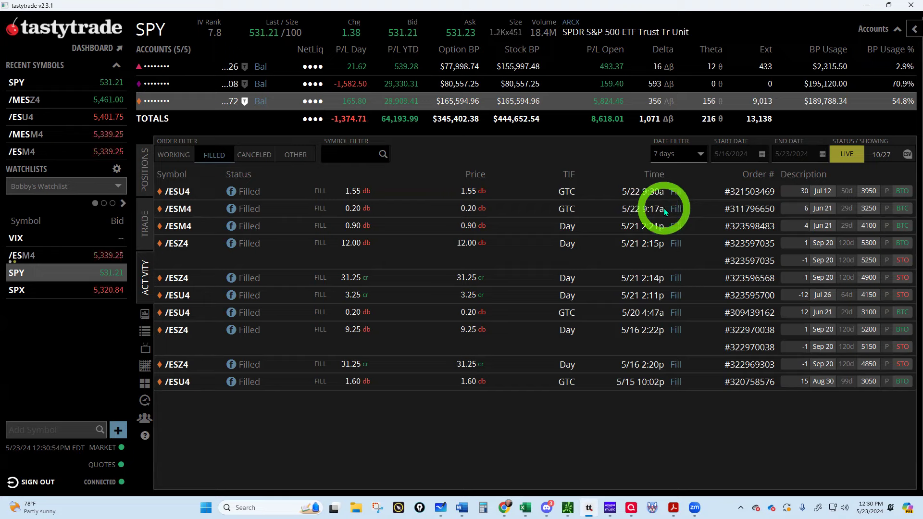
left_click(869, 7)
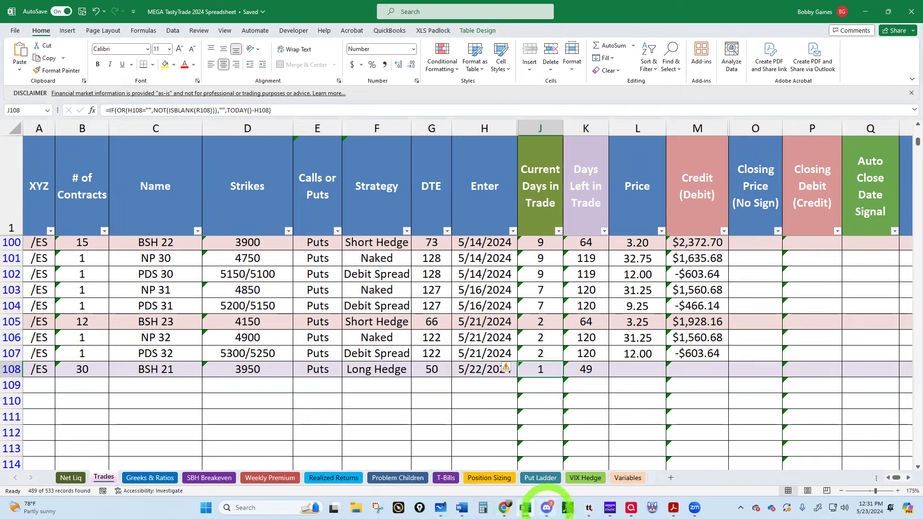
left_click(589, 507)
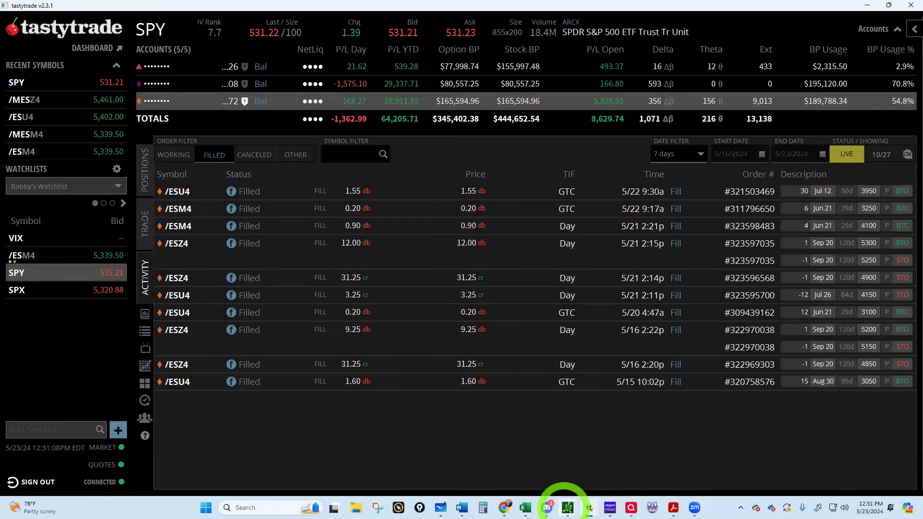
Change row 108's DTE to 51 and enter its price of 1.55.
left_click(524, 508)
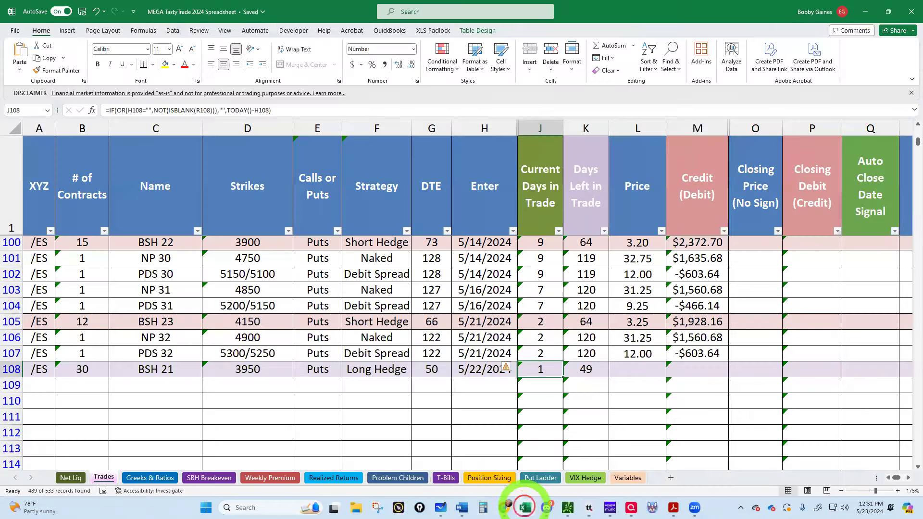
left_click(434, 368)
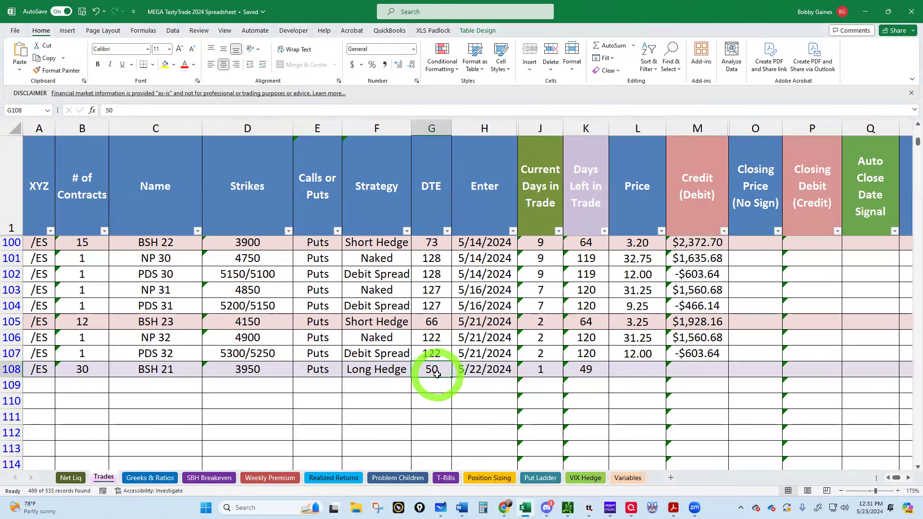
type("51")
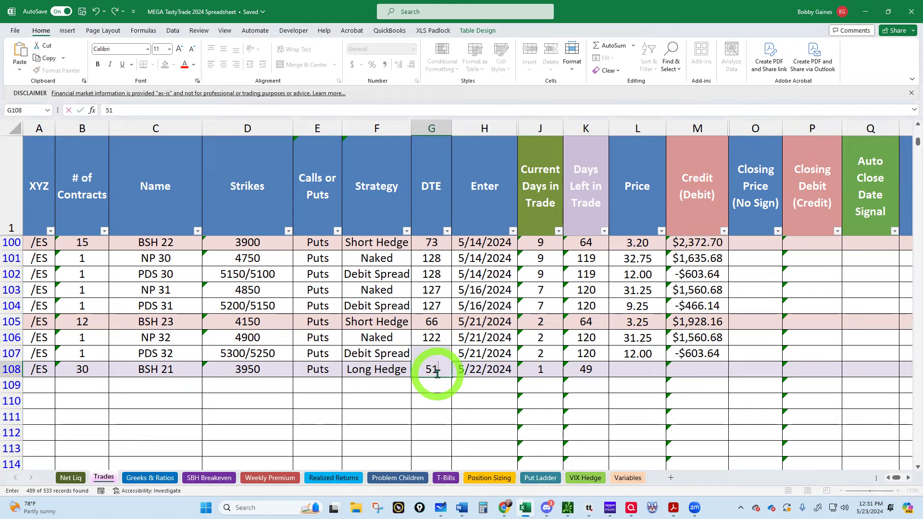
key("Return")
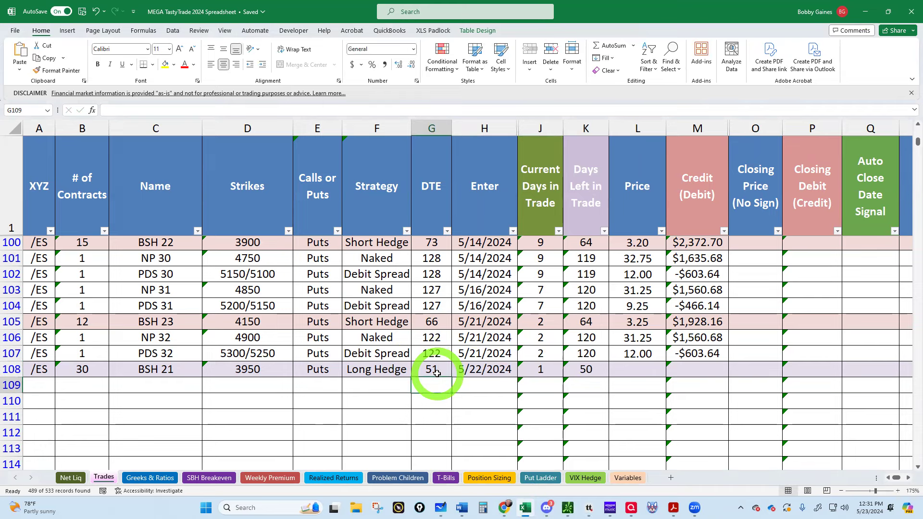
left_click(627, 372)
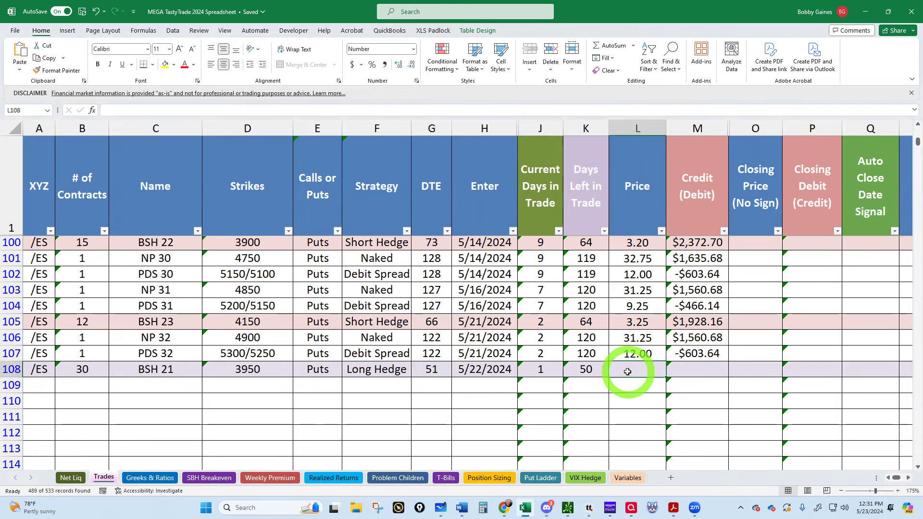
type("1.55")
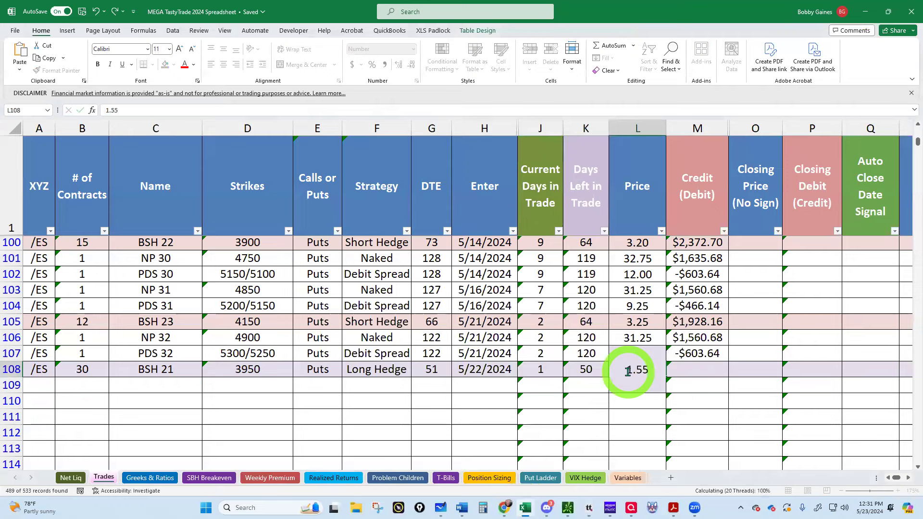
key("Return")
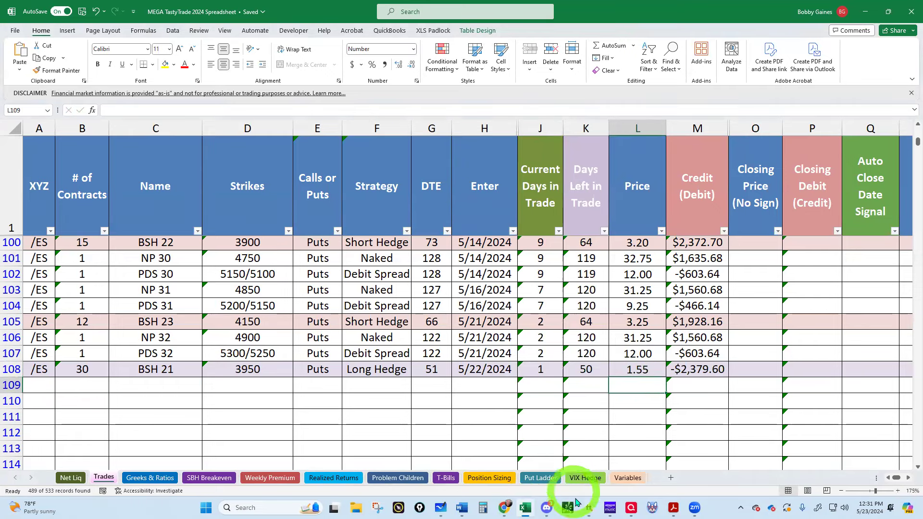
Bring up the positions list and view the account's theoretical P/L chart full-screen.
left_click(589, 508)
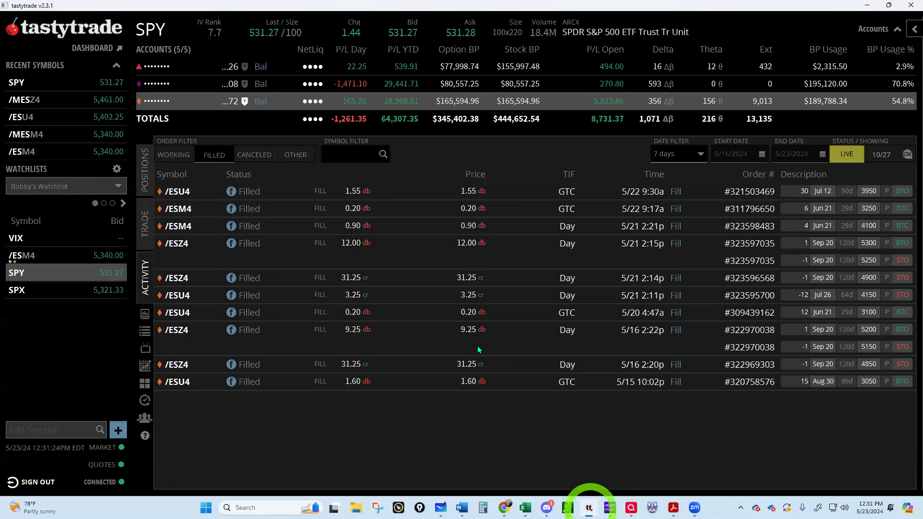
left_click(152, 175)
left_click(377, 155)
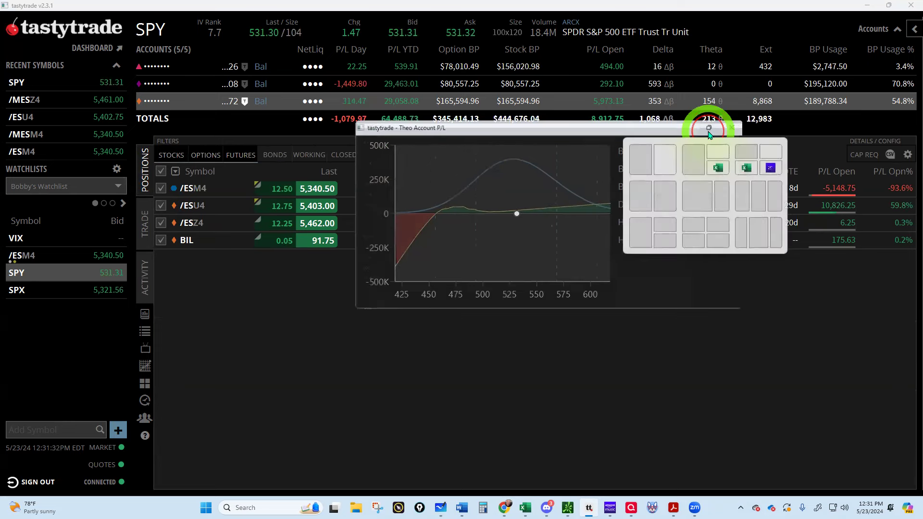
left_click(706, 131)
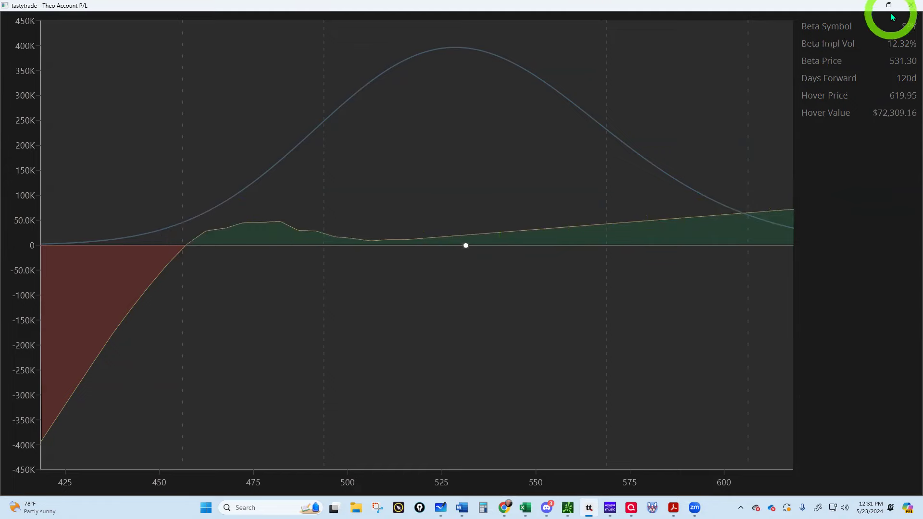
left_click(910, 5)
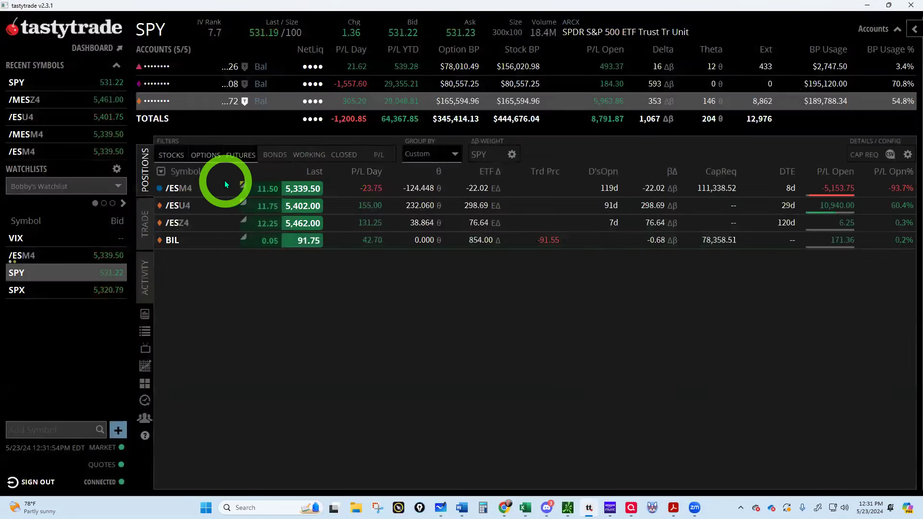
Toggle the option and stock filters so BIL reappears beside the /ES futures, checking the spreadsheet briefly.
left_click(206, 155)
left_click(162, 158)
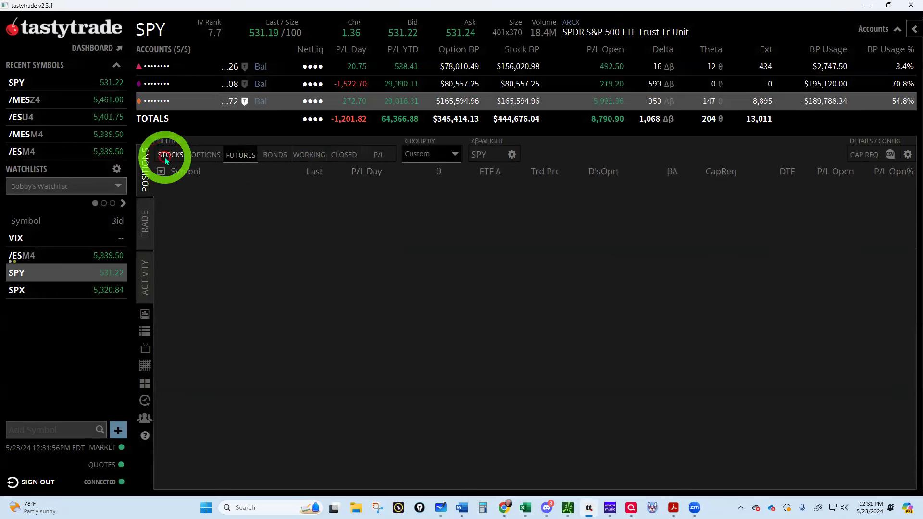
left_click(232, 156)
left_click(207, 155)
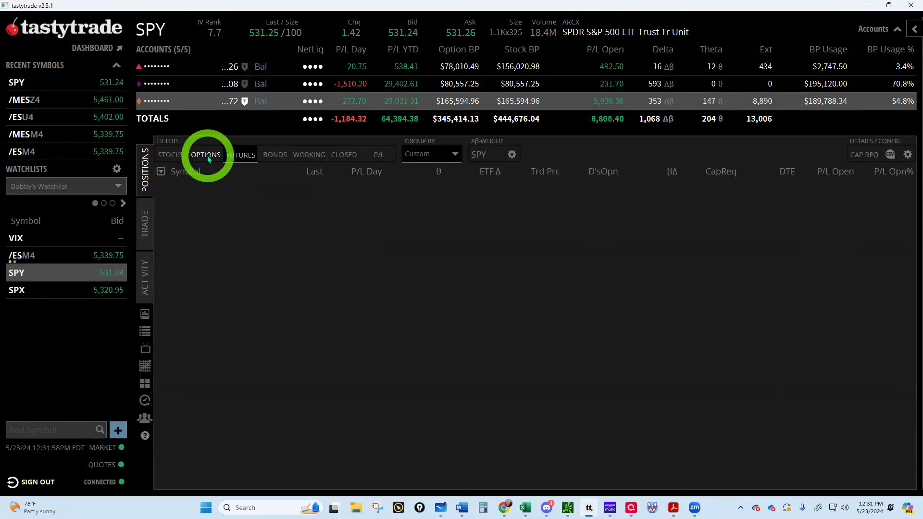
left_click(164, 157)
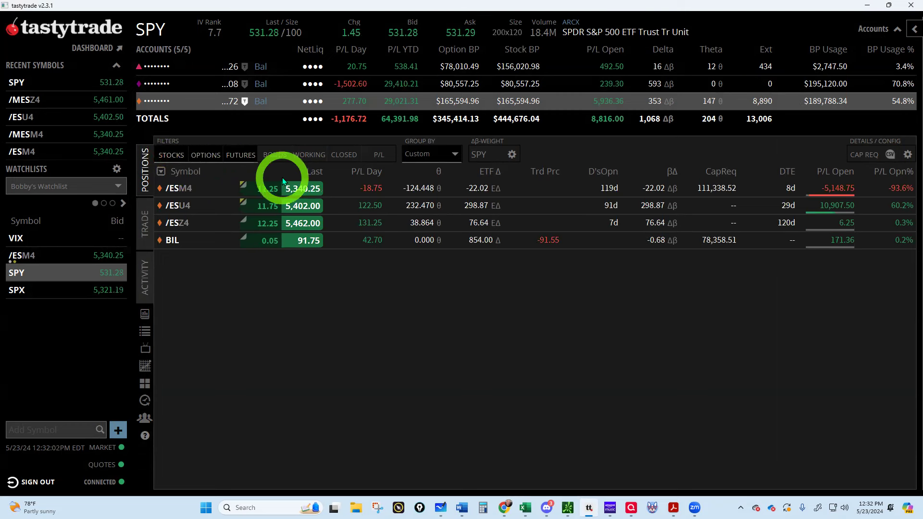
left_click(174, 164)
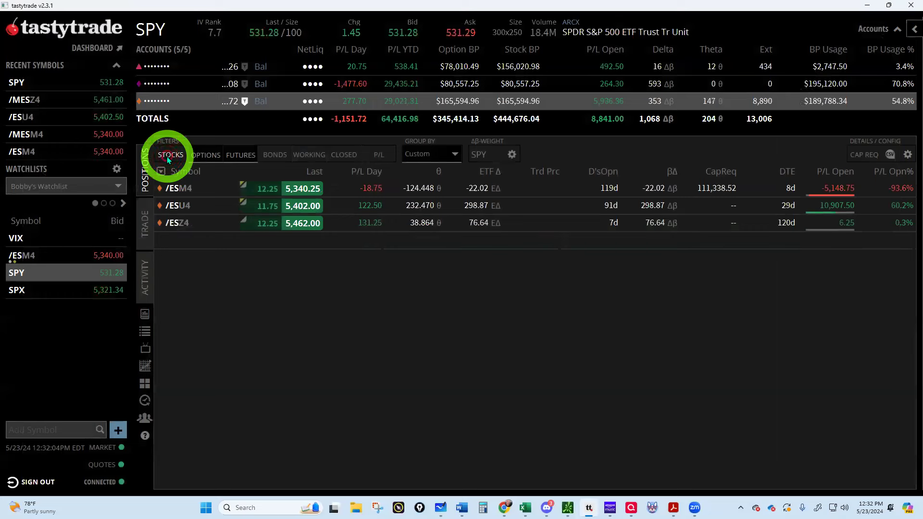
left_click(167, 157)
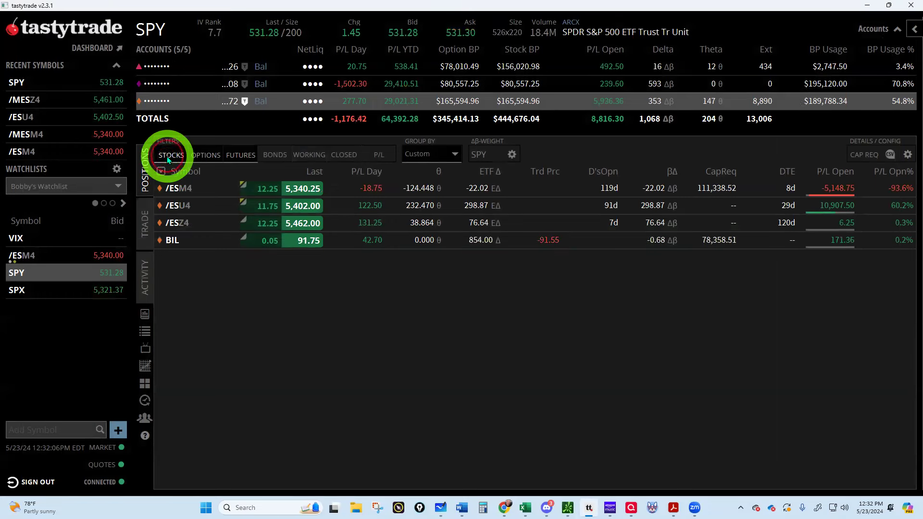
left_click(202, 156)
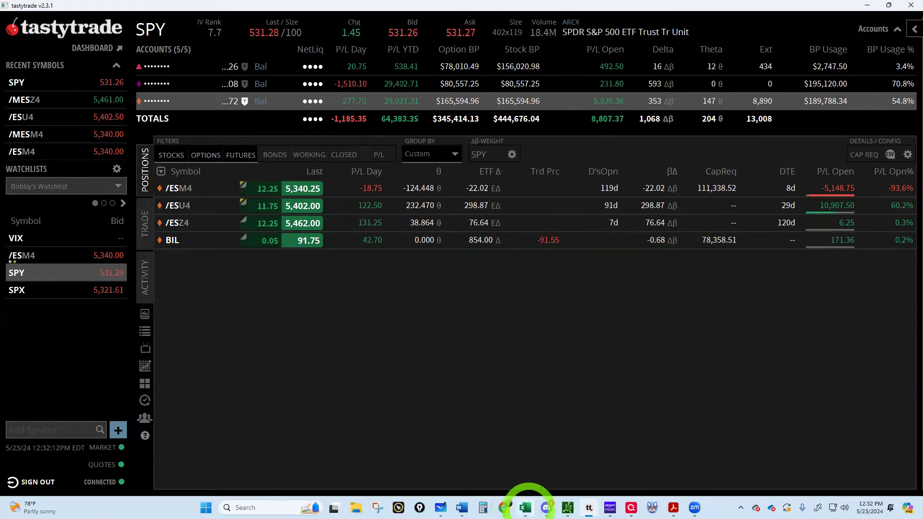
left_click(526, 508)
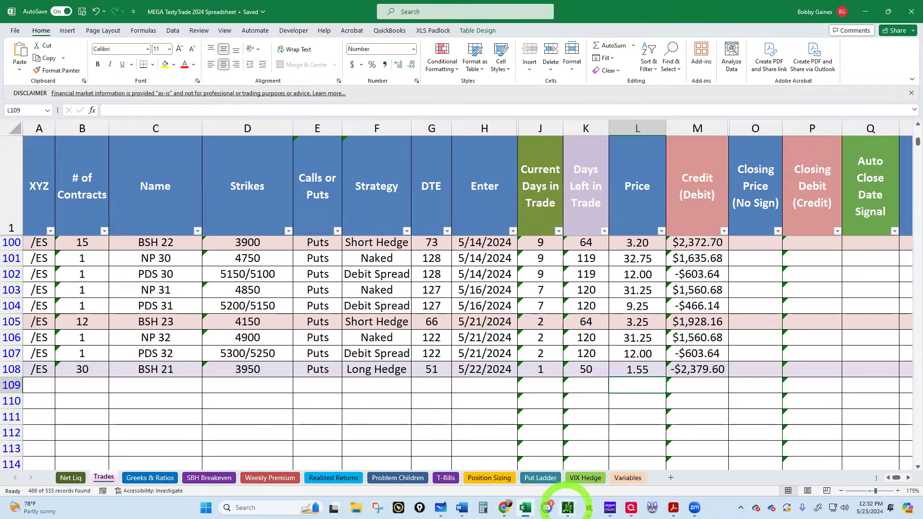
left_click(588, 508)
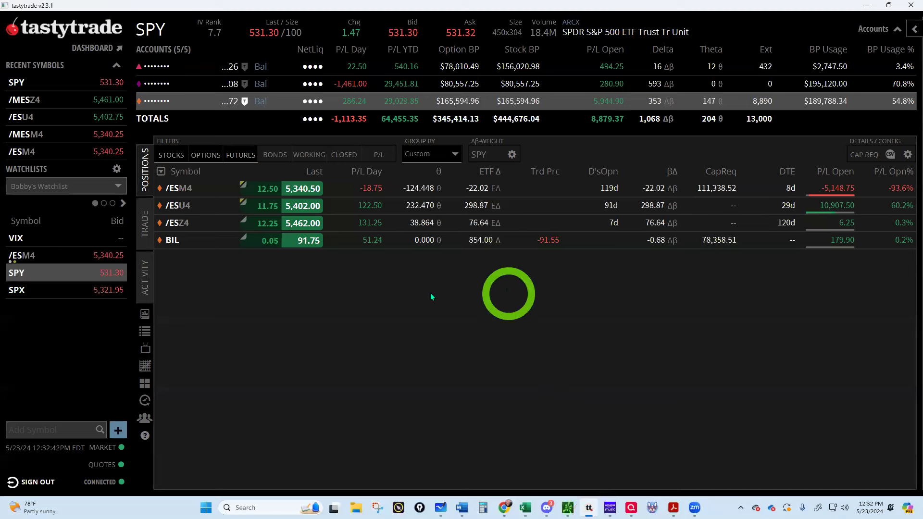
Load the /ESM4 option chain on the trade page.
left_click(146, 223)
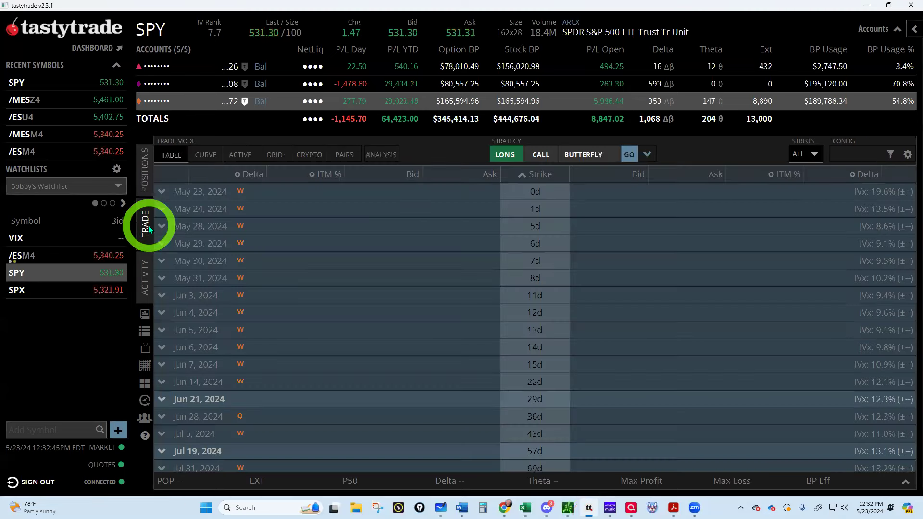
left_click(161, 30)
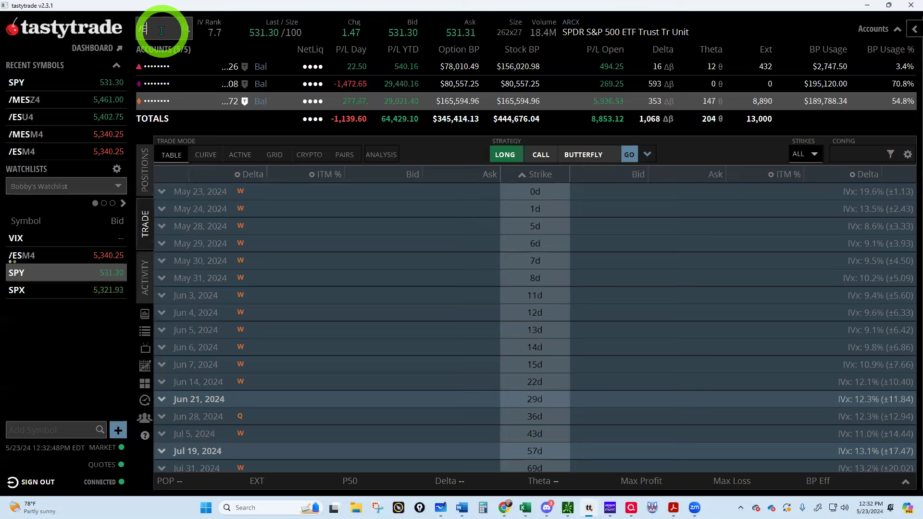
type("/ESM4")
key("Return")
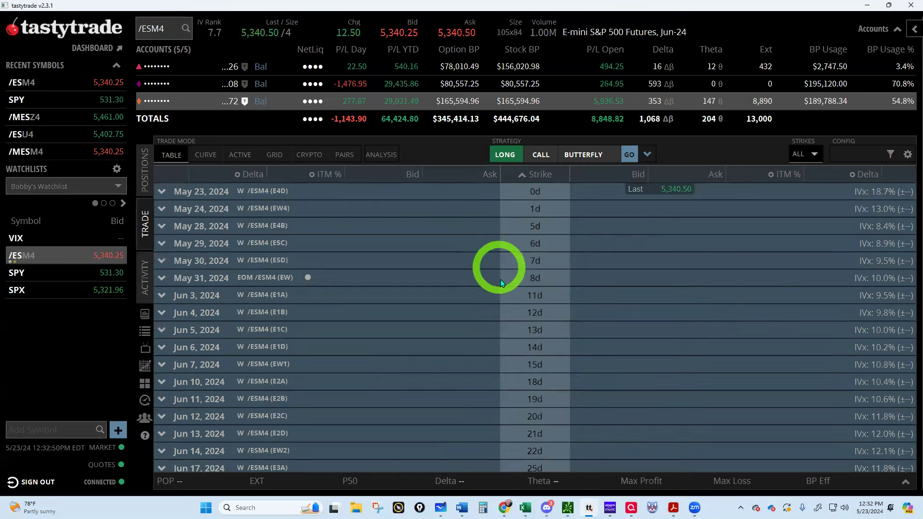
scroll(498, 347, "down", 5)
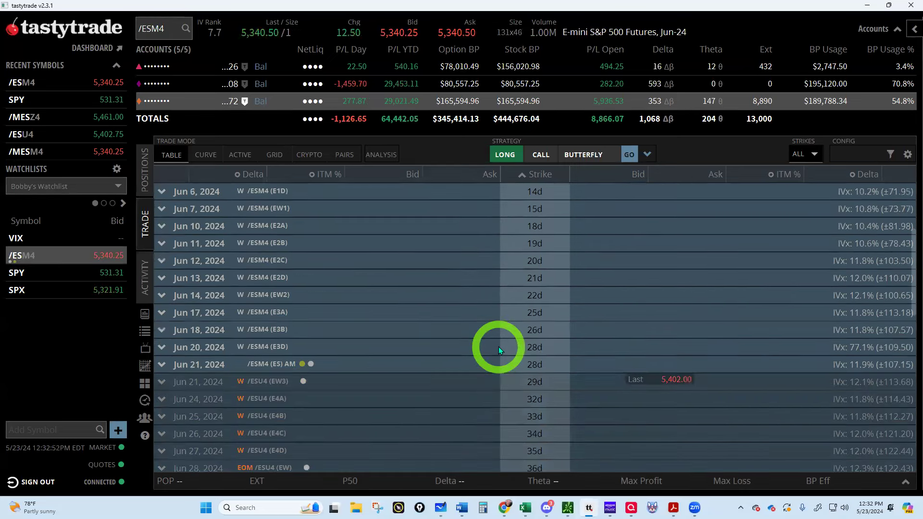
scroll(498, 347, "down", 2)
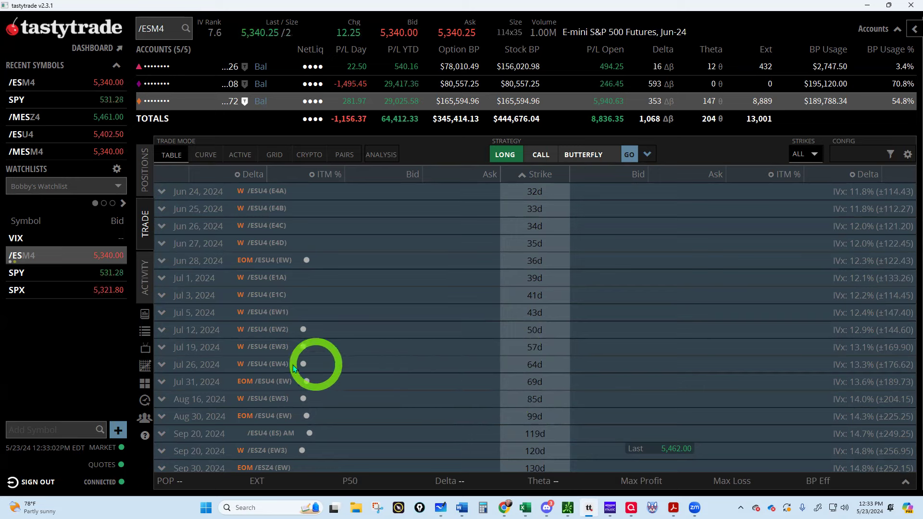
Look at the Jul 26 expiration, then expand the Jul 31, 2024 expiration's put strikes instead.
left_click(252, 365)
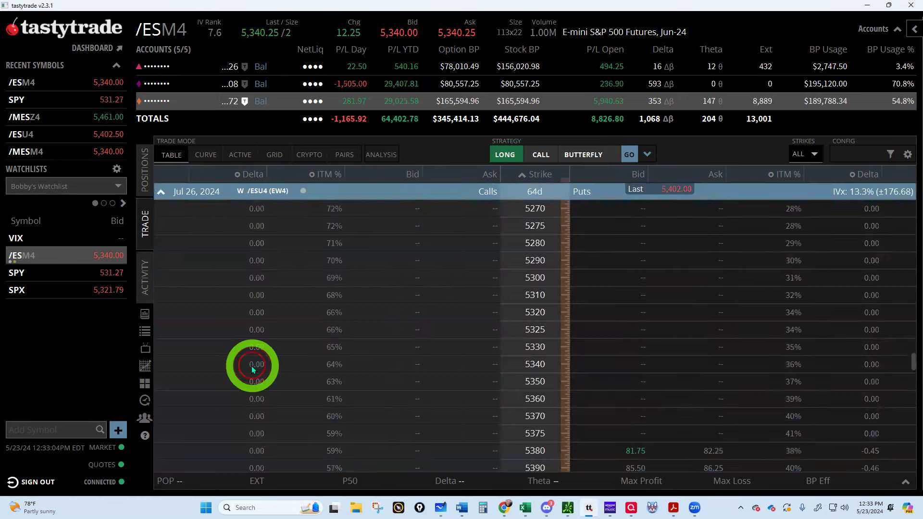
scroll(665, 322, "up", 12)
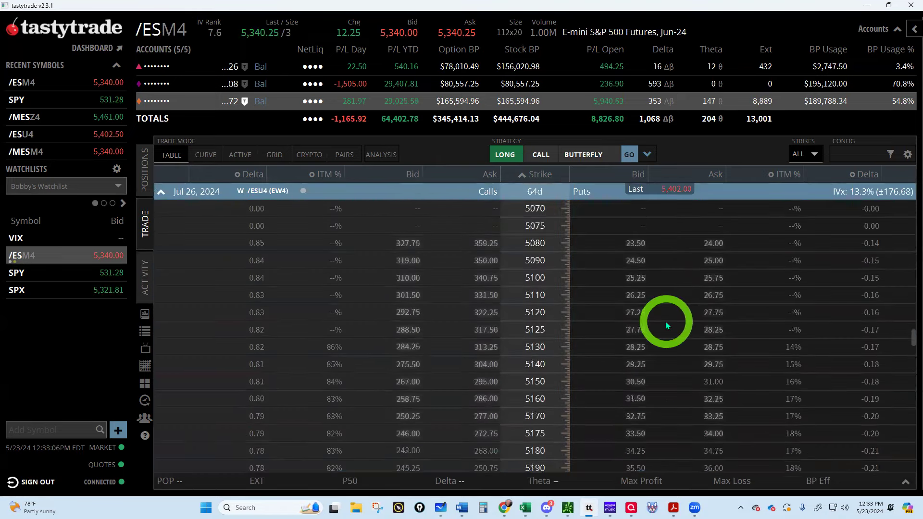
scroll(662, 322, "up", 10)
scroll(662, 322, "up", 10)
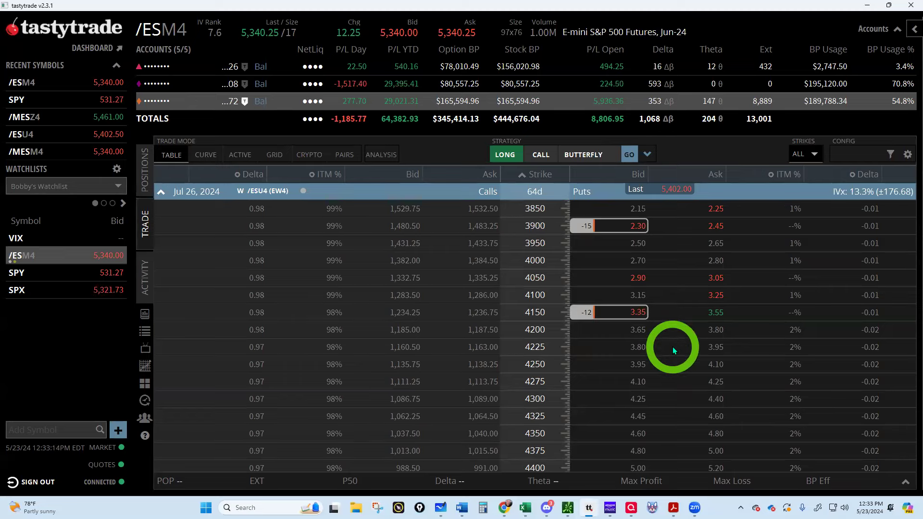
scroll(673, 347, "down", 2)
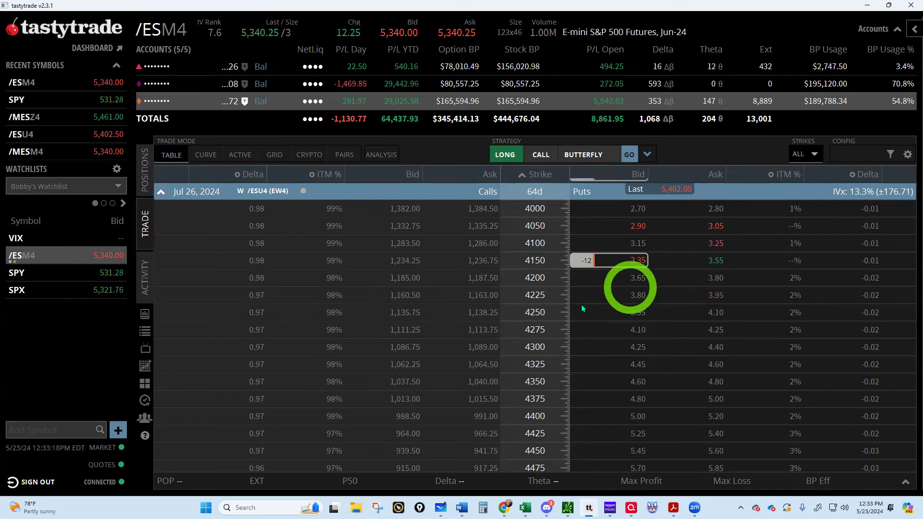
left_click(161, 192)
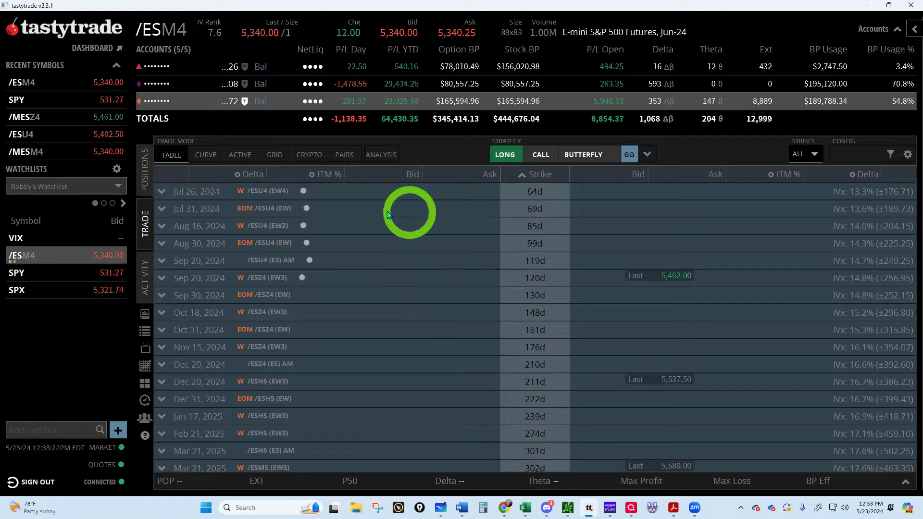
left_click(246, 209)
scroll(696, 342, "up", 13)
scroll(696, 342, "up", 5)
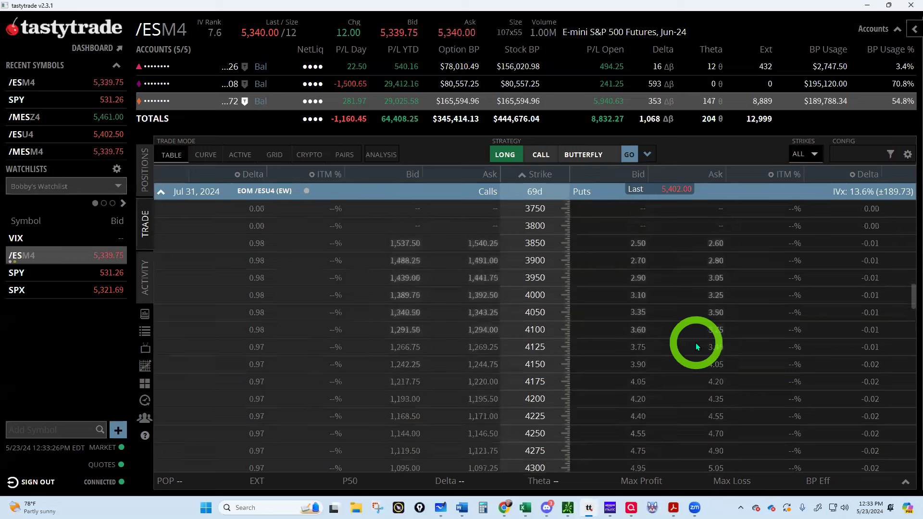
scroll(696, 342, "down", 1)
scroll(695, 342, "down", 1)
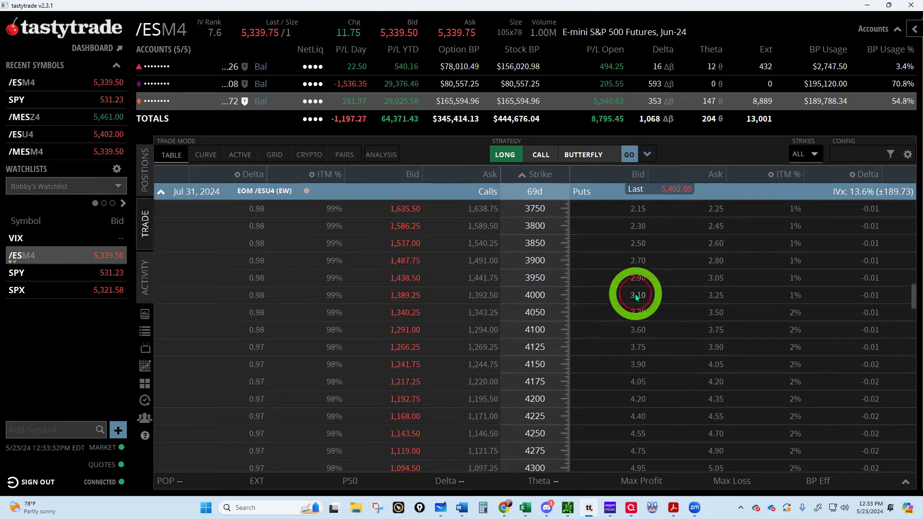
Place and send a 3.15-limit order selling 21 of the Jul 31 /ESU4 4000 puts.
left_click(635, 294)
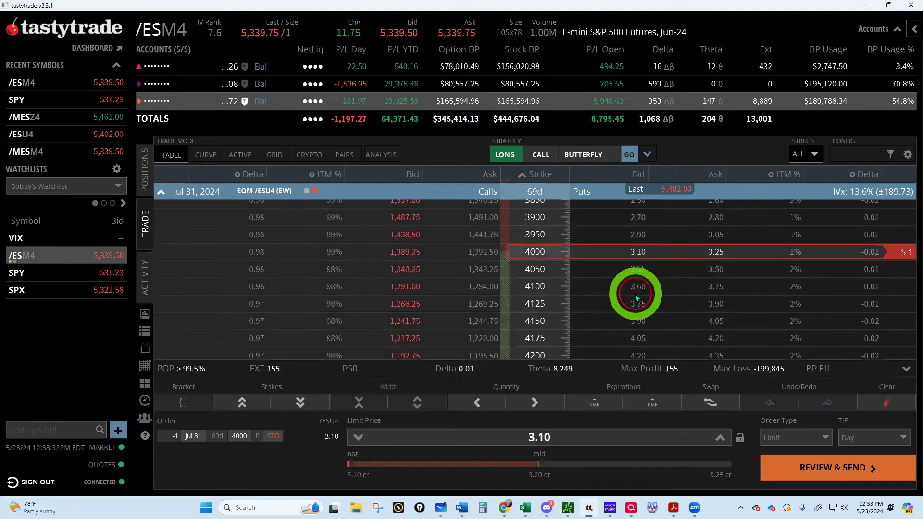
left_click(721, 442)
left_click(535, 403)
left_click(536, 402)
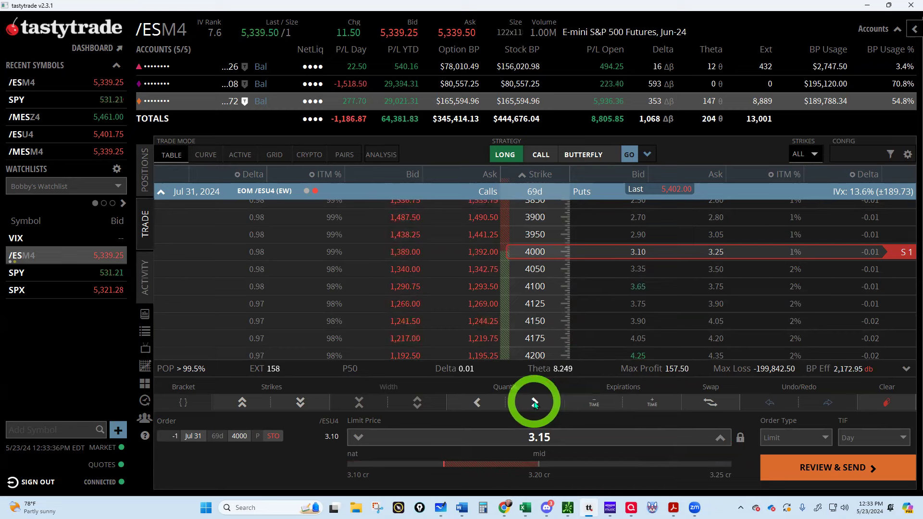
left_click(536, 402)
left_click(535, 402)
left_click(535, 403)
left_click(535, 402)
left_click(534, 403)
left_click(534, 403)
left_click(535, 403)
left_click(534, 402)
left_click(535, 402)
left_click(535, 402)
left_click(535, 402)
left_click(535, 402)
left_click(534, 403)
left_click(535, 403)
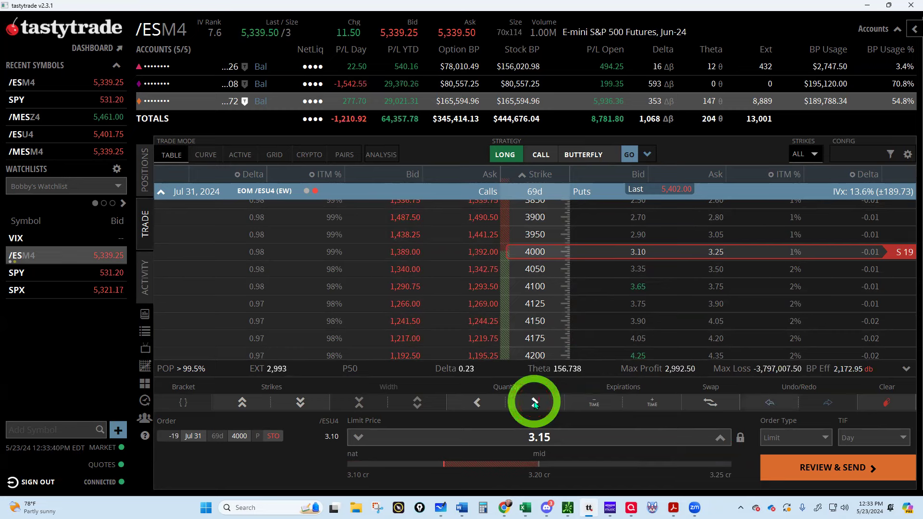
left_click(535, 403)
left_click(535, 403)
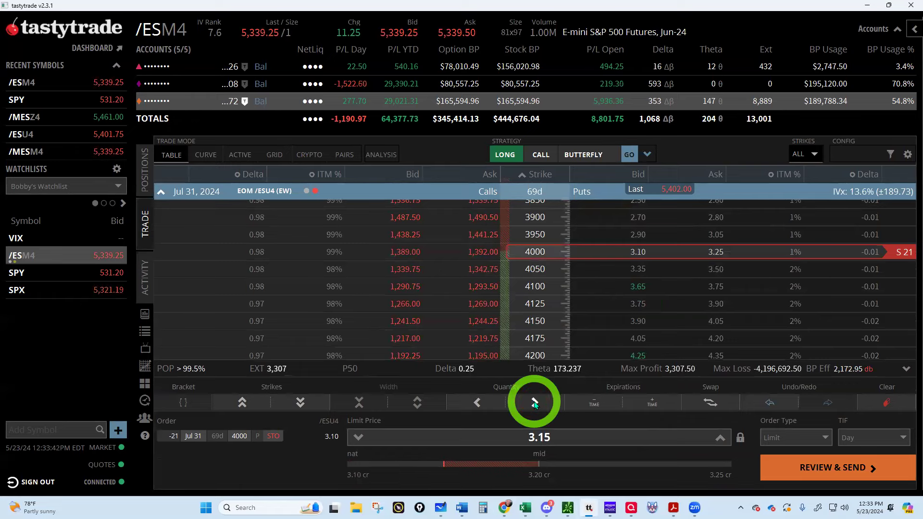
left_click(808, 469)
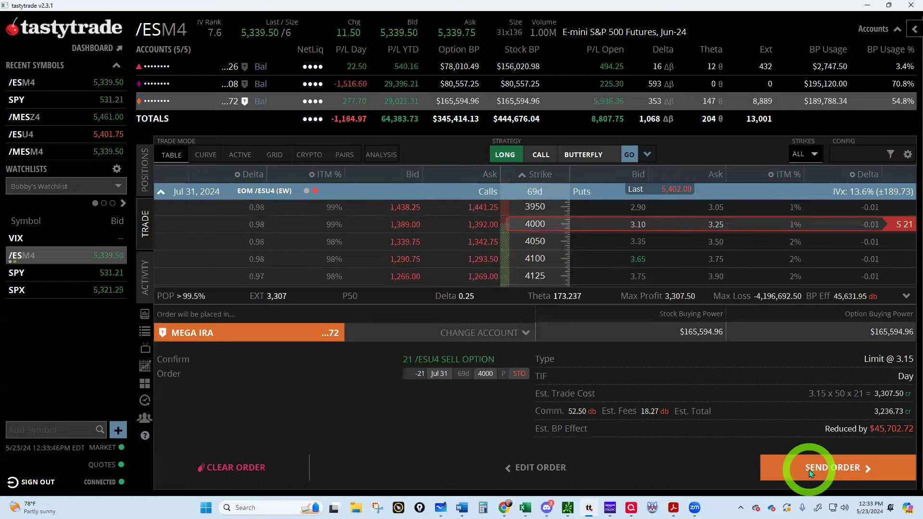
left_click(809, 469)
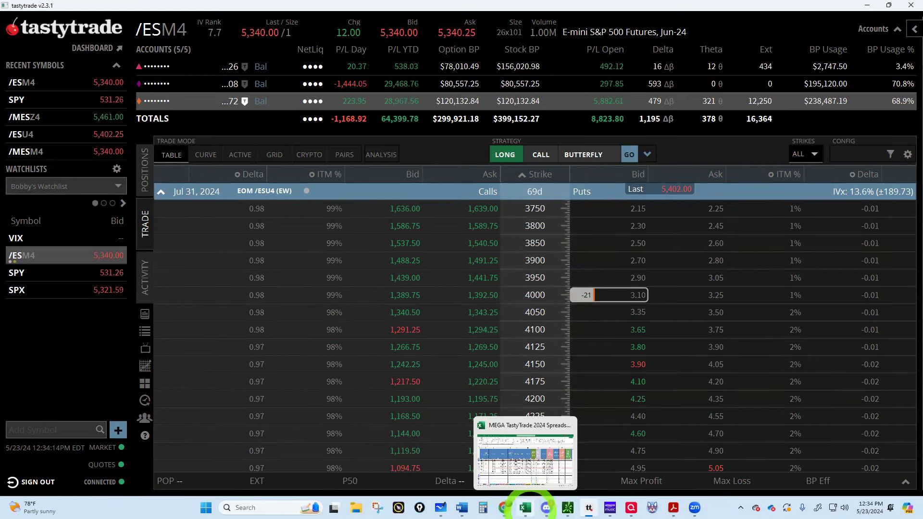
Fill row 109's first cells with symbol /ES, 21 contracts and name BSH 24.
left_click(525, 507)
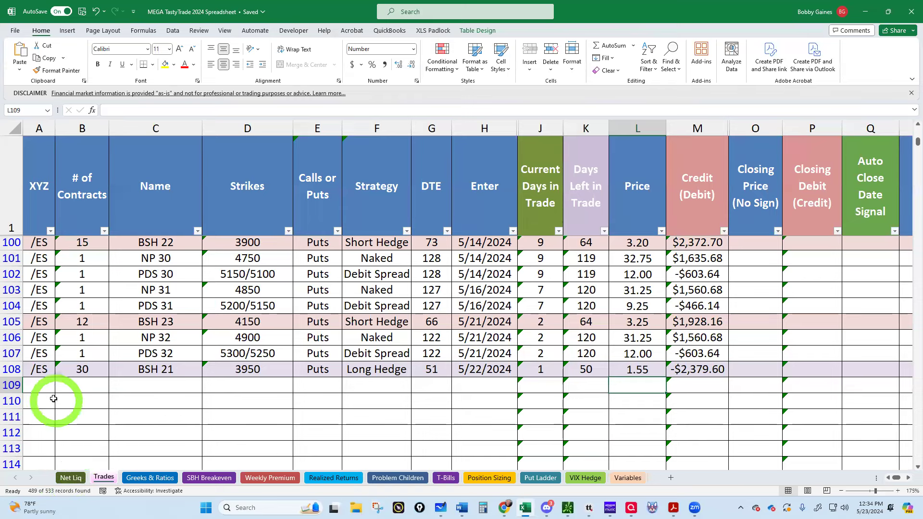
left_click(44, 386)
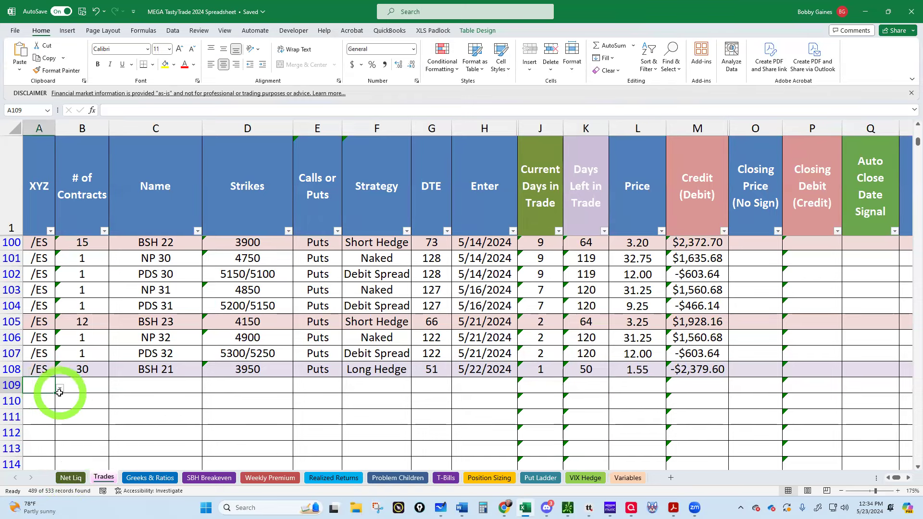
left_click(60, 390)
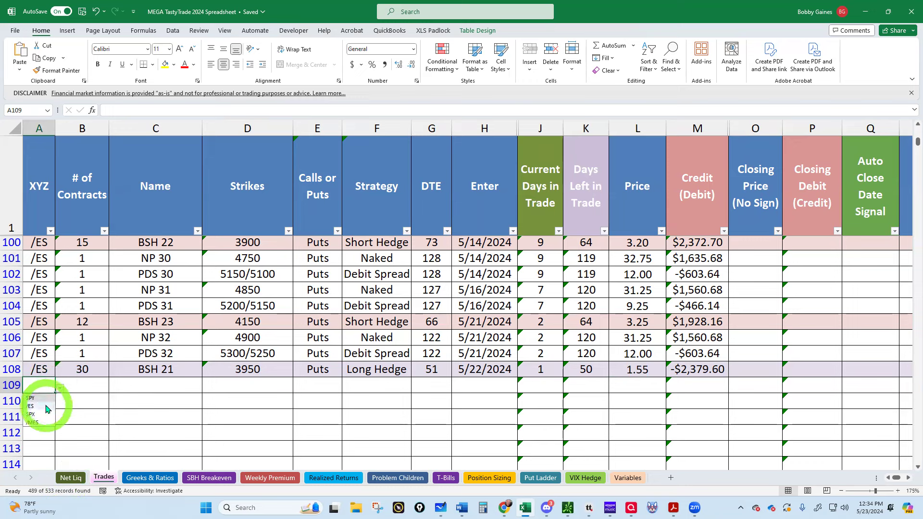
left_click(31, 406)
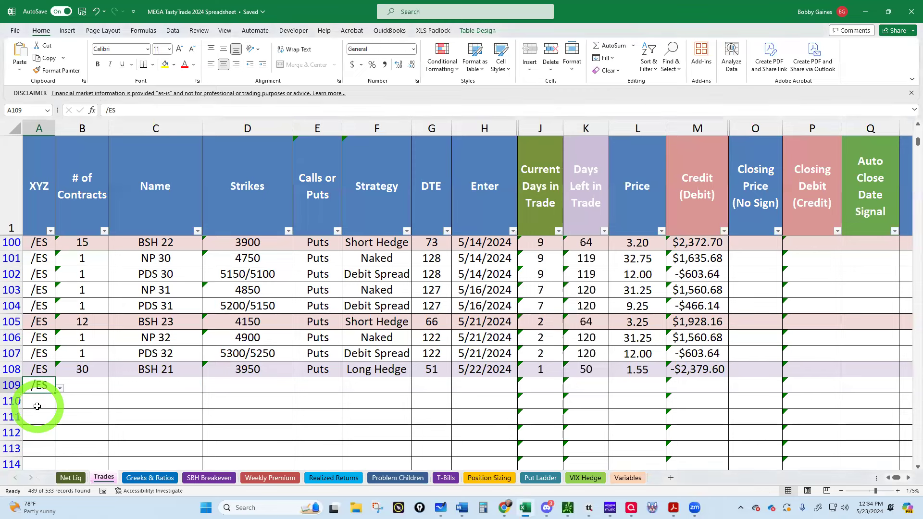
left_click(45, 406)
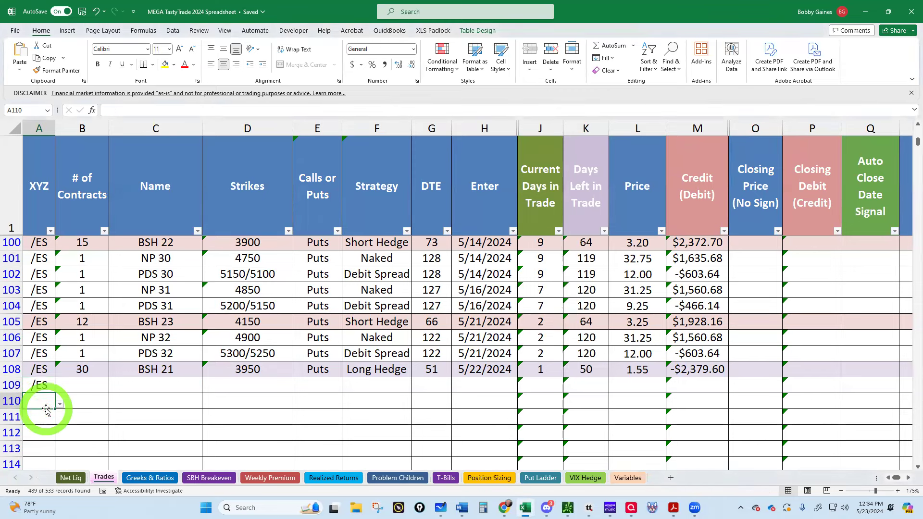
left_click(76, 388)
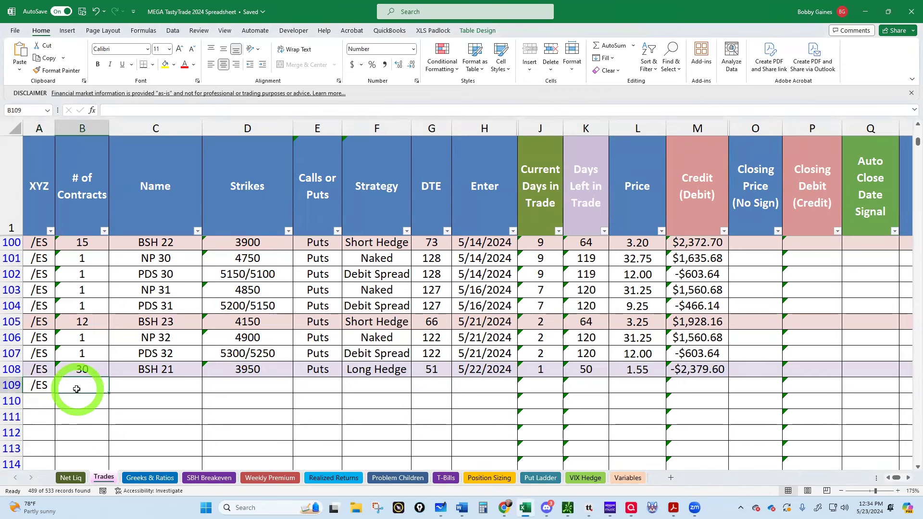
type("21")
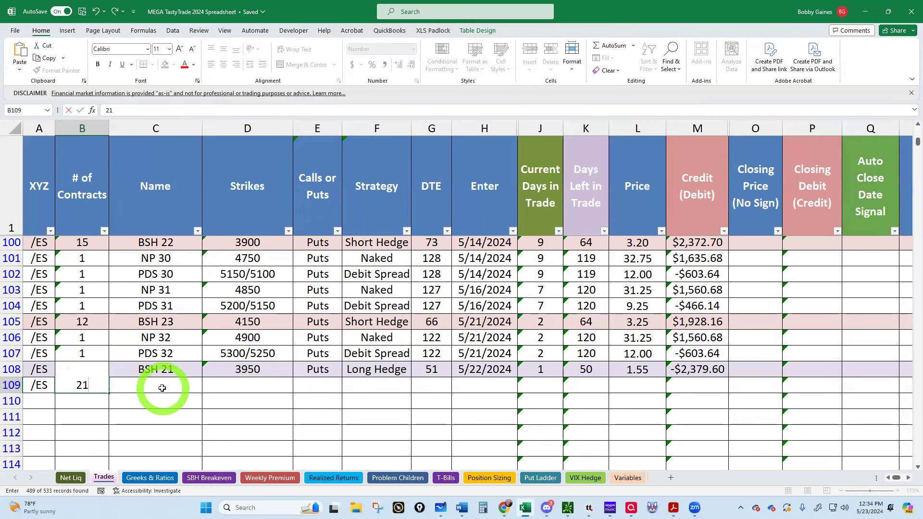
left_click(162, 388)
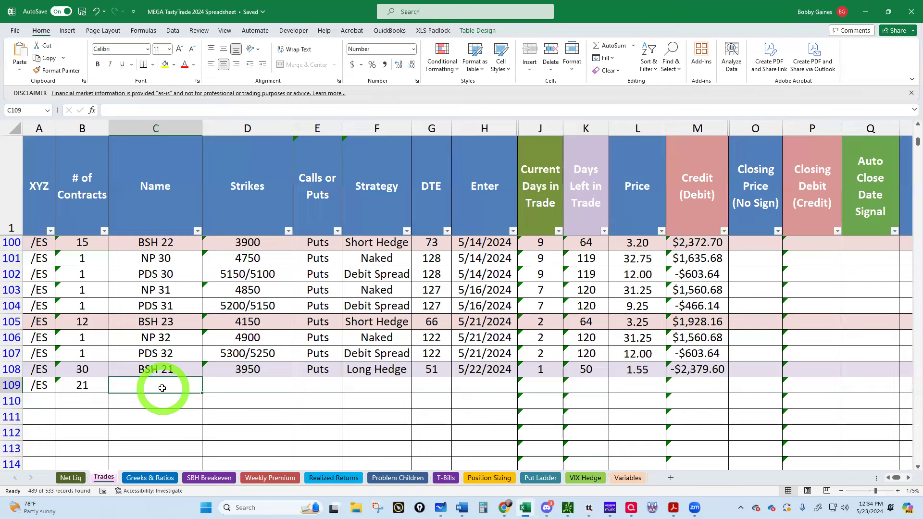
type("BSH")
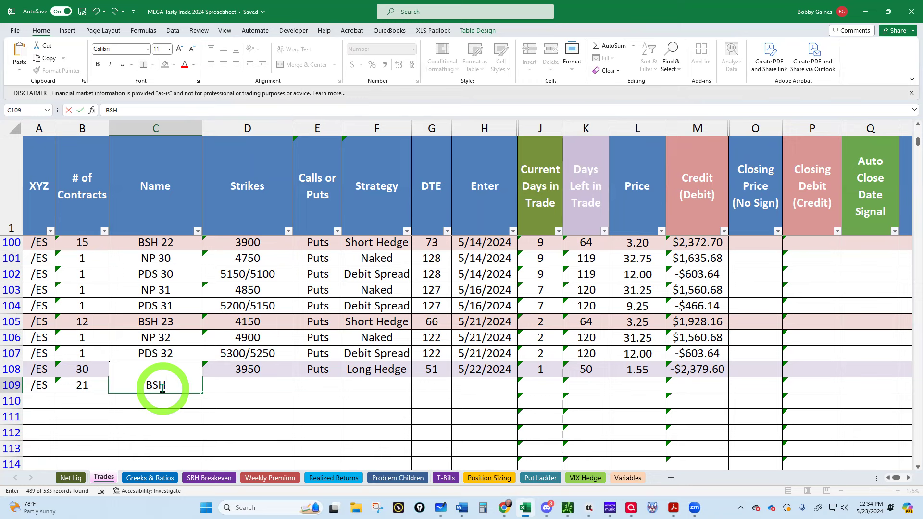
type("24")
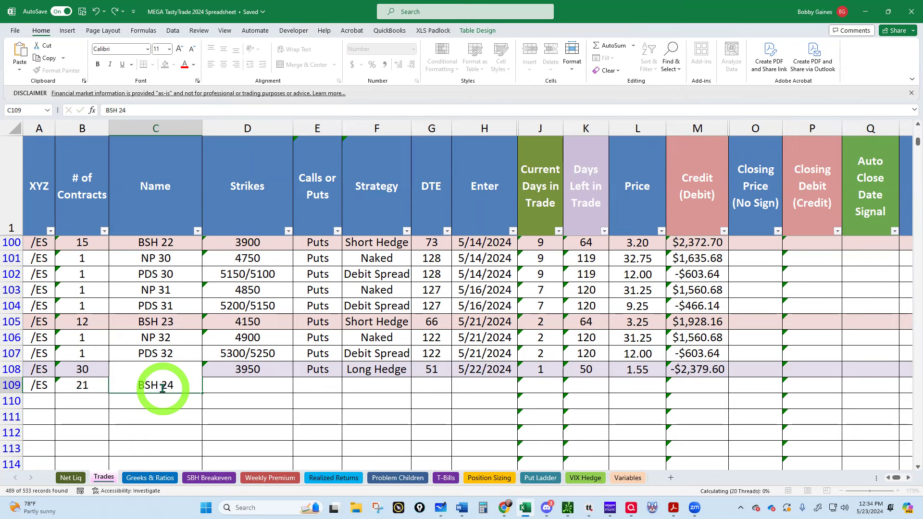
key("Tab")
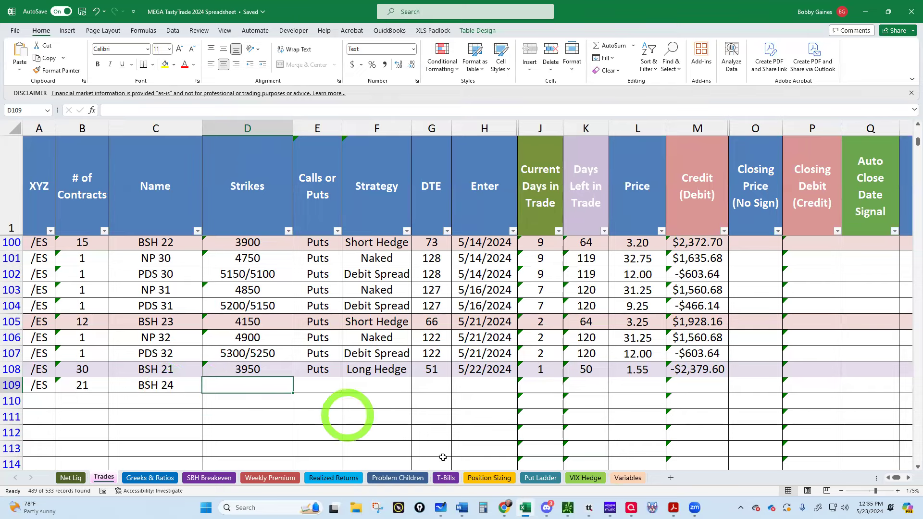
Enter strike 4000, Puts, Short Hedge and 69 DTE in D109:G109.
left_click(587, 507)
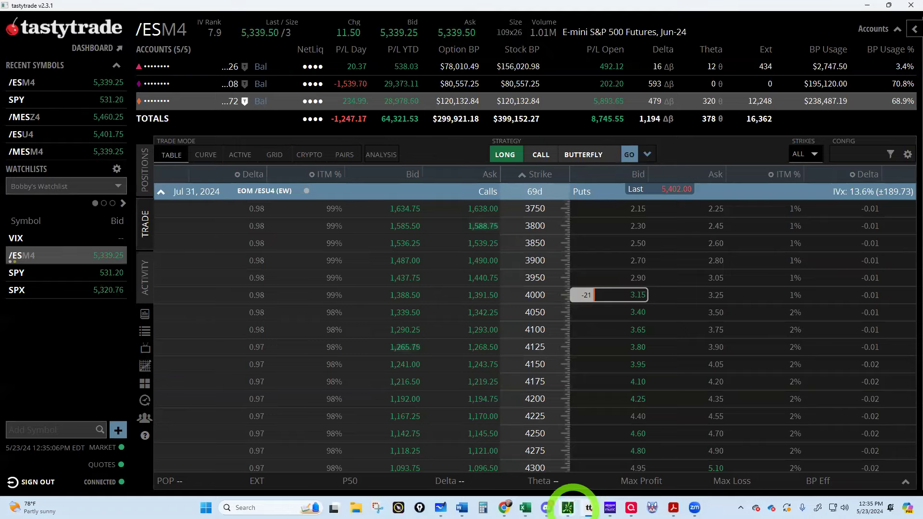
left_click(524, 507)
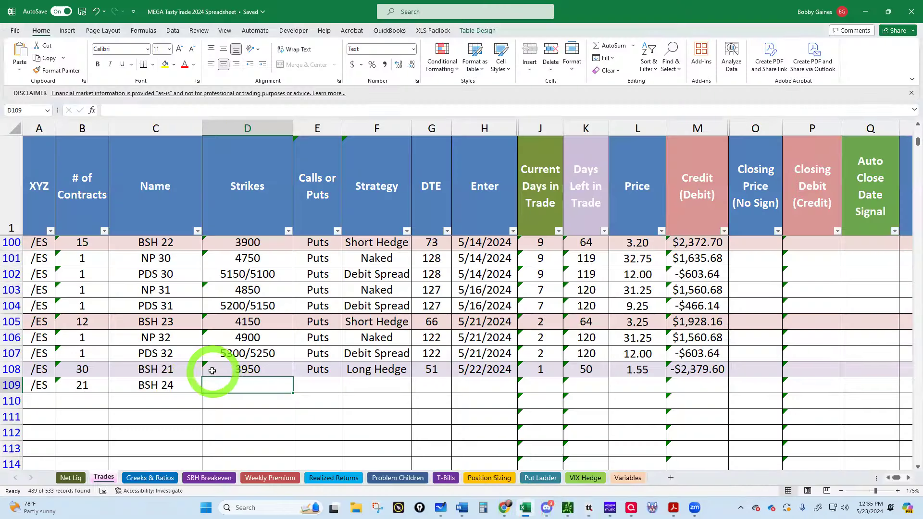
left_click(229, 385)
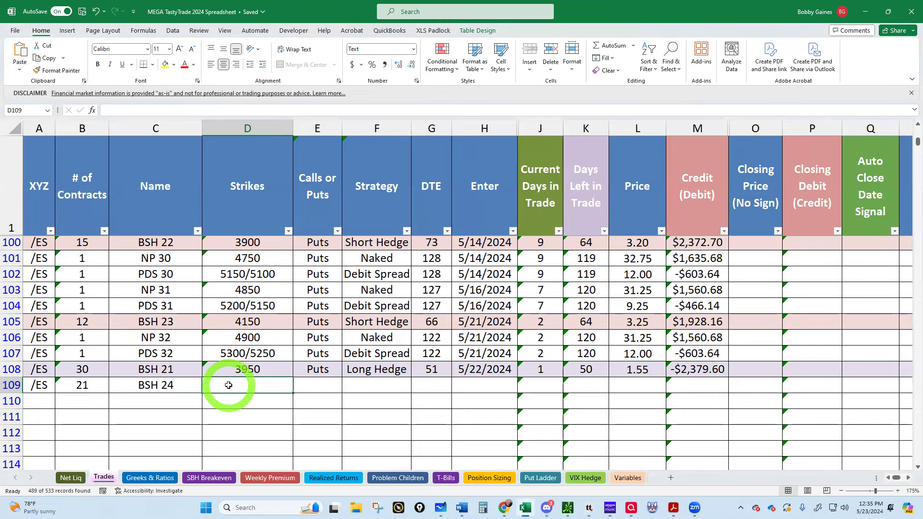
type("4000")
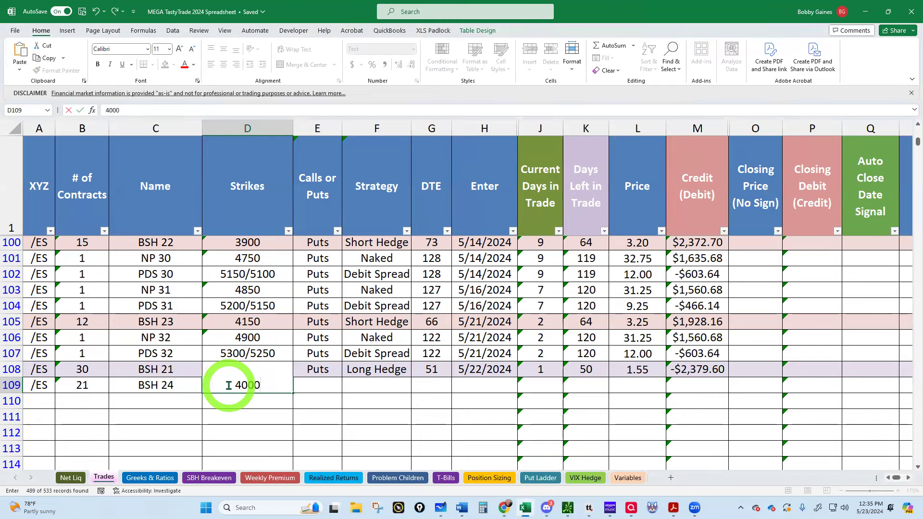
key("Tab")
type("P")
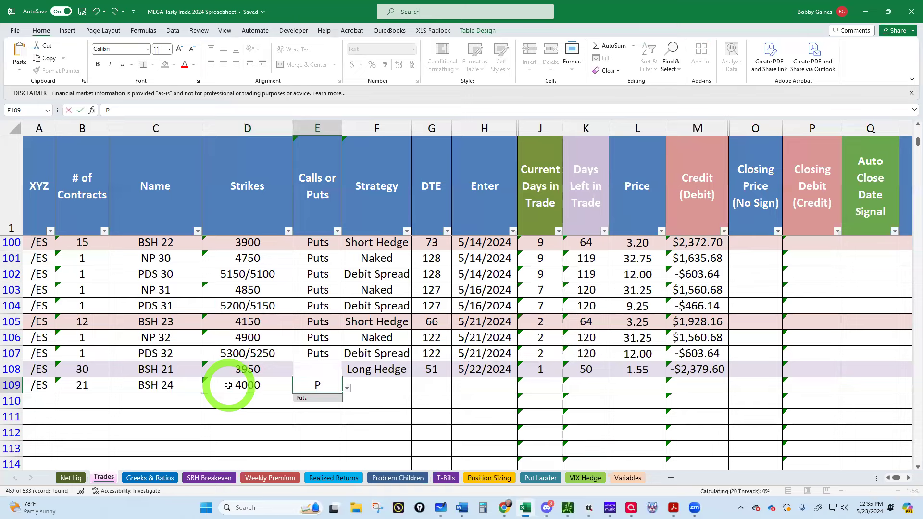
key("Tab")
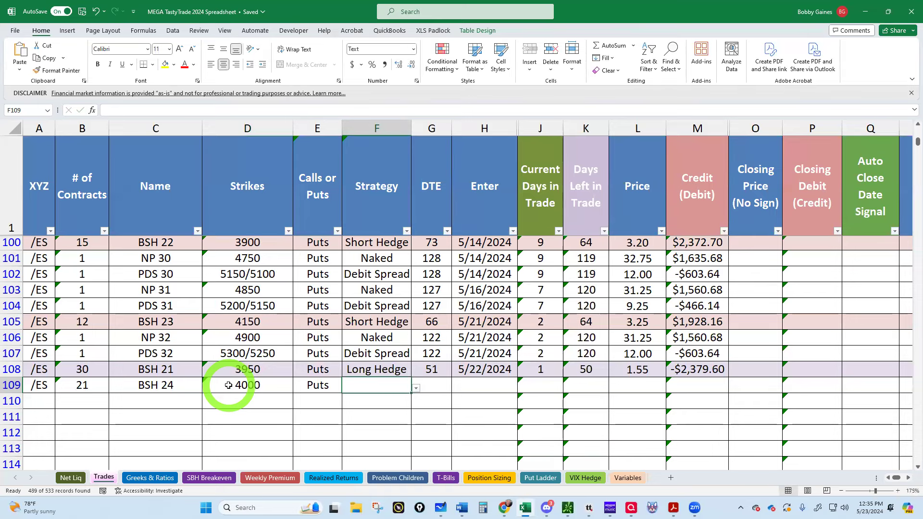
type("SHOR")
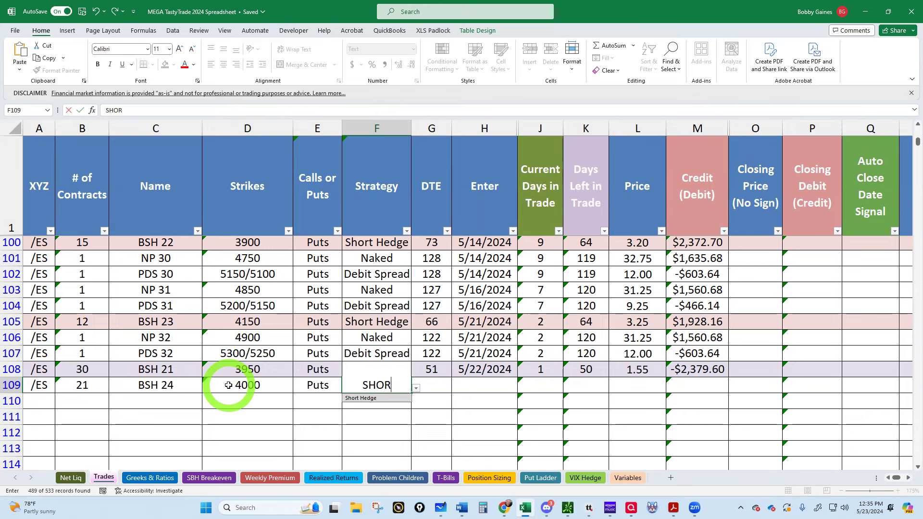
key("Tab")
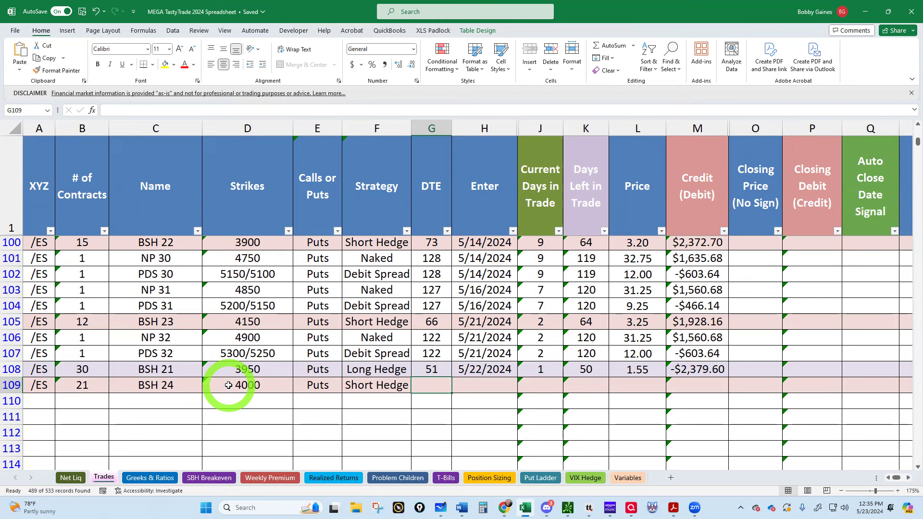
type("69")
key("Tab")
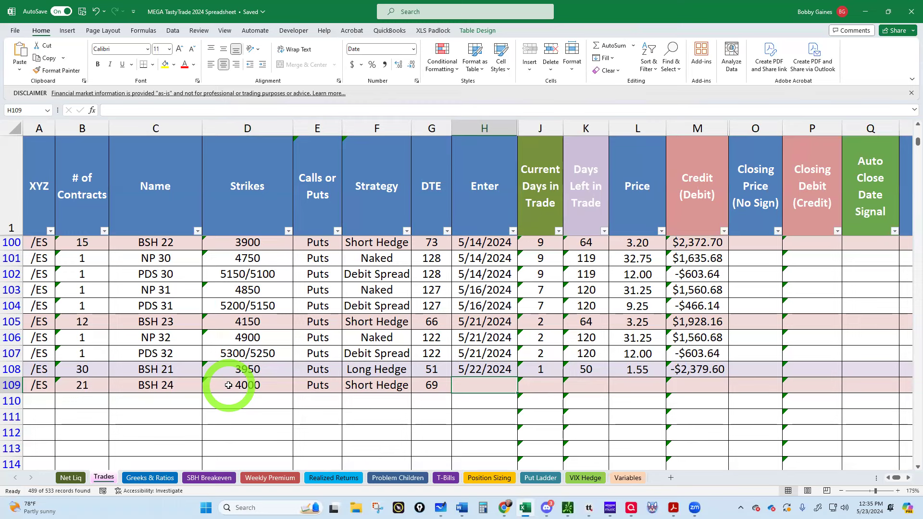
Stamp today's date, 5/23/2024, as the entry date in H109 and select price cell L109.
key("ctrl+semicolon")
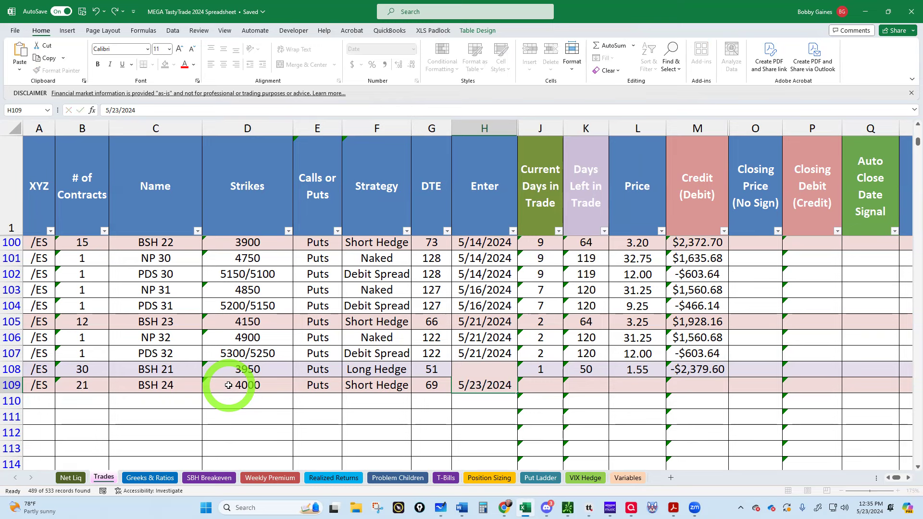
key("Return")
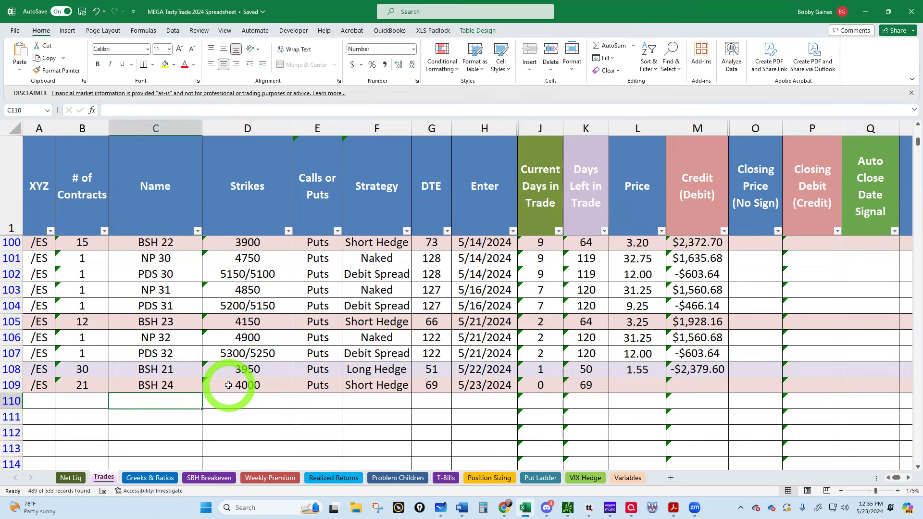
left_click(641, 382)
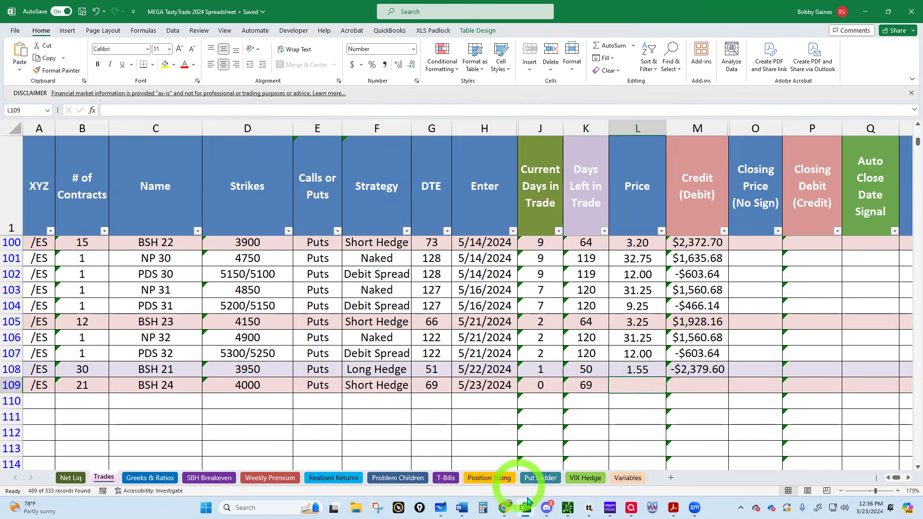
left_click(589, 508)
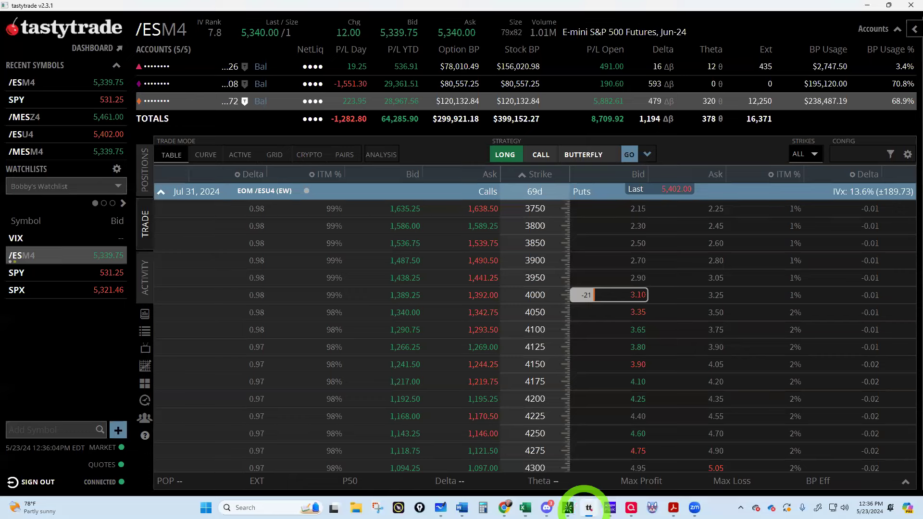
Confirm in filled orders that 21 Jul 31 4000 puts sold at 3.15, then return to Excel.
left_click(147, 183)
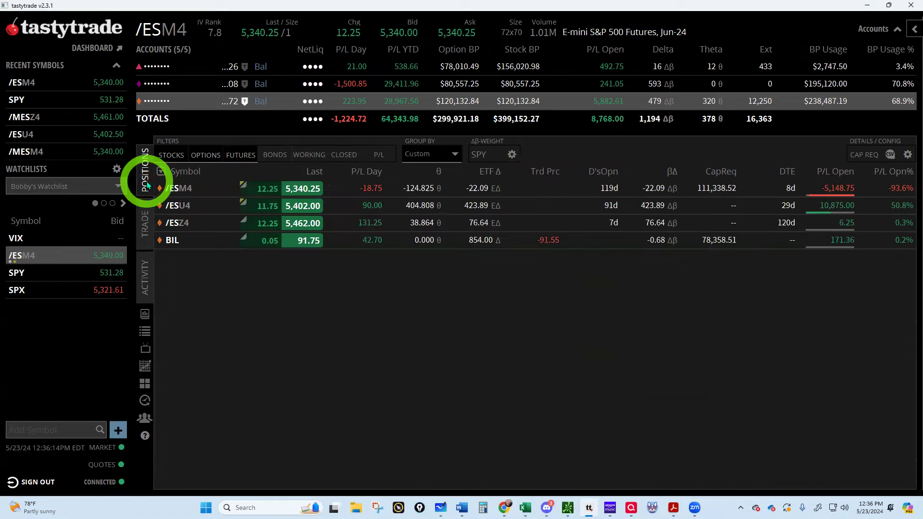
left_click(146, 226)
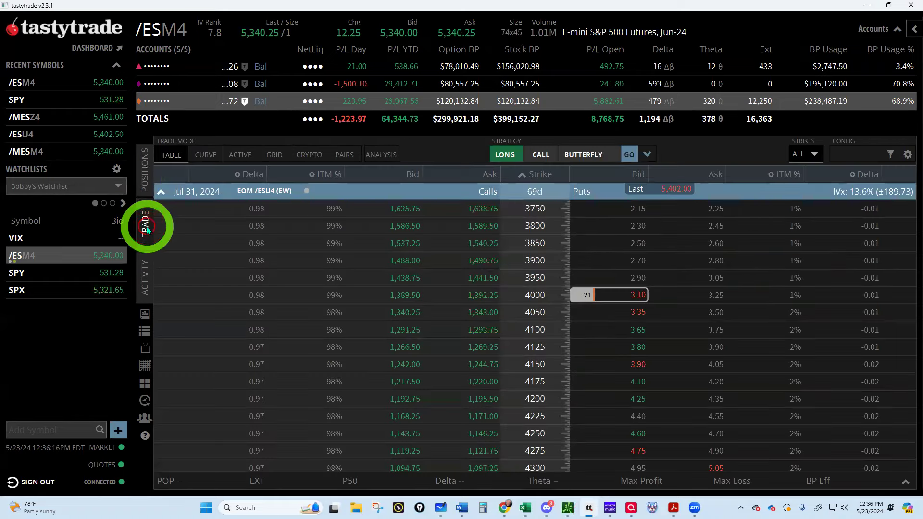
left_click(145, 274)
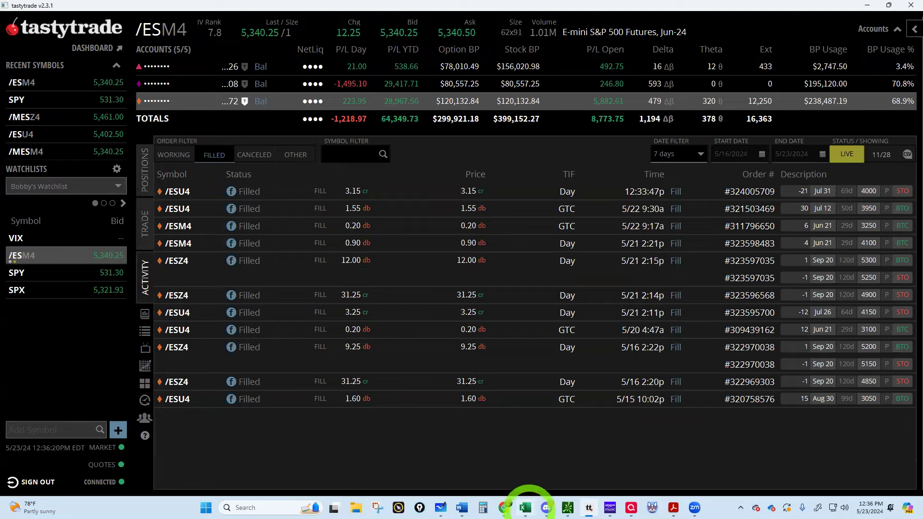
left_click(525, 508)
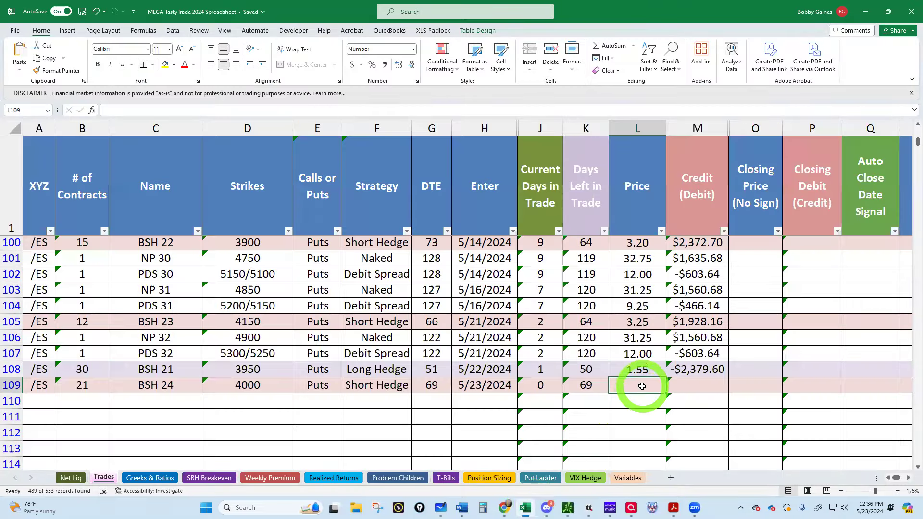
Enter 3.15 as BSH 24's price in L109, producing a $3,269.28 credit.
type("3.15")
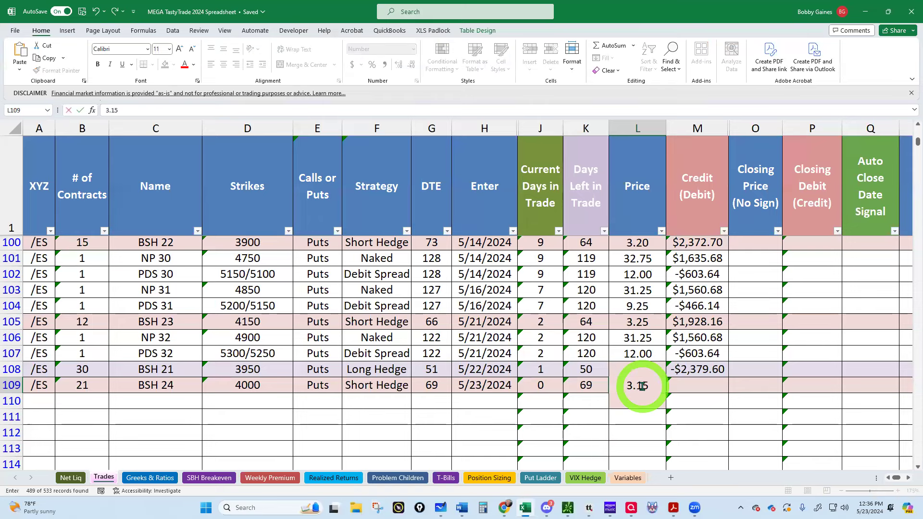
key("Return")
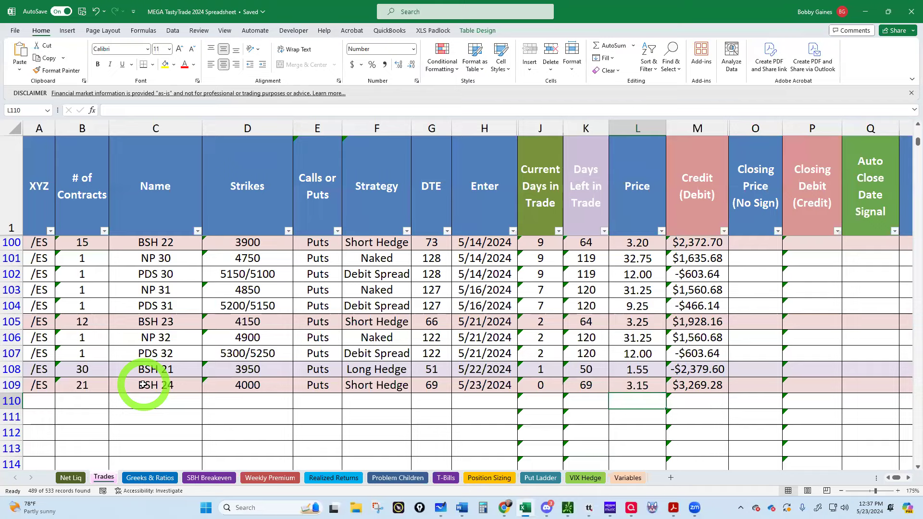
left_click(588, 508)
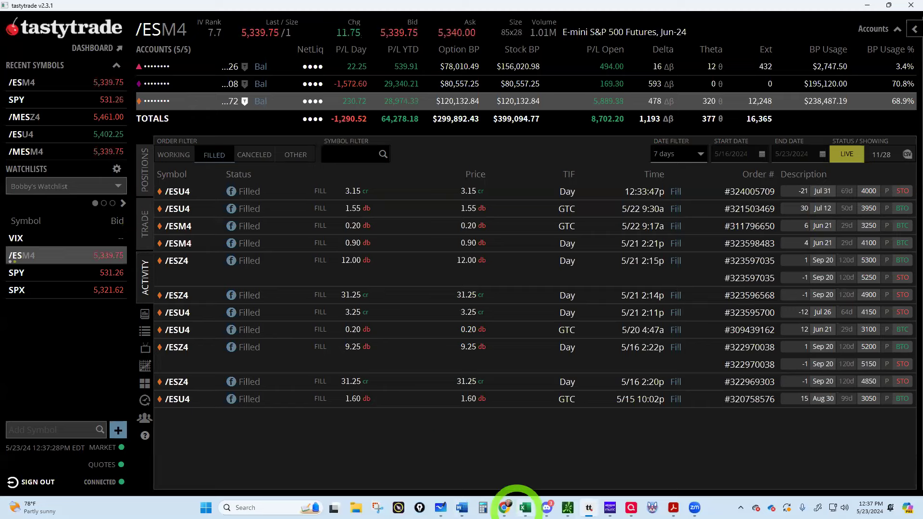
mouse_move(524, 506)
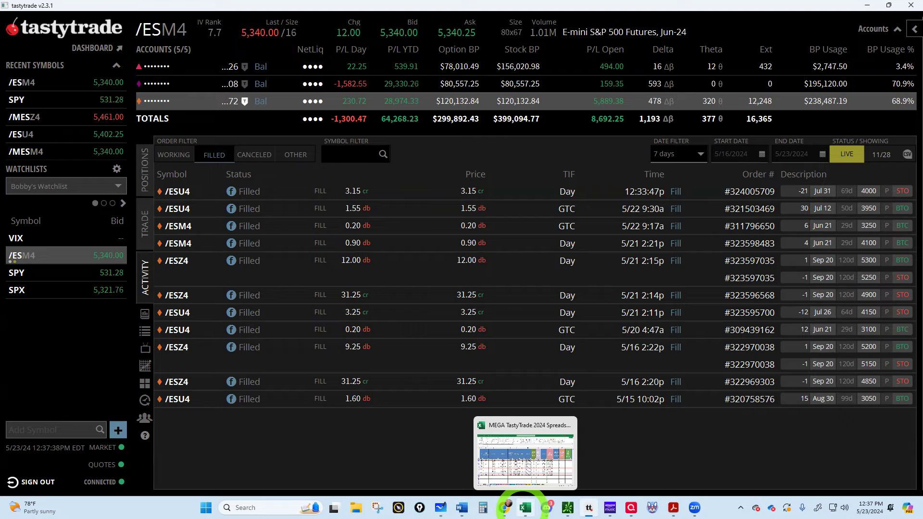
left_click(524, 507)
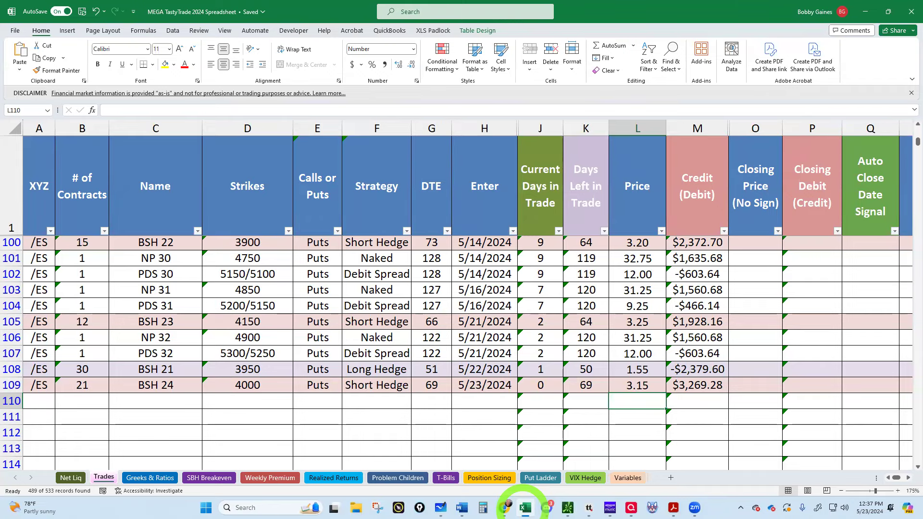
left_click(524, 507)
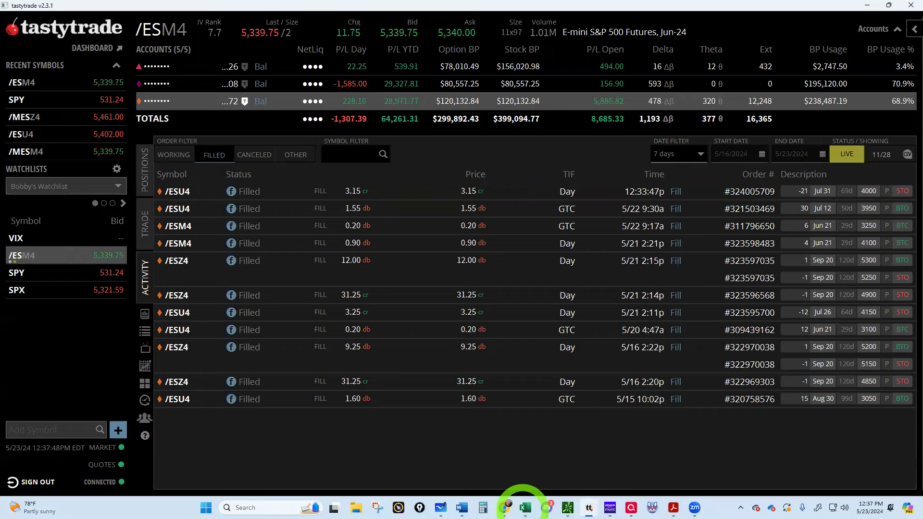
left_click(145, 226)
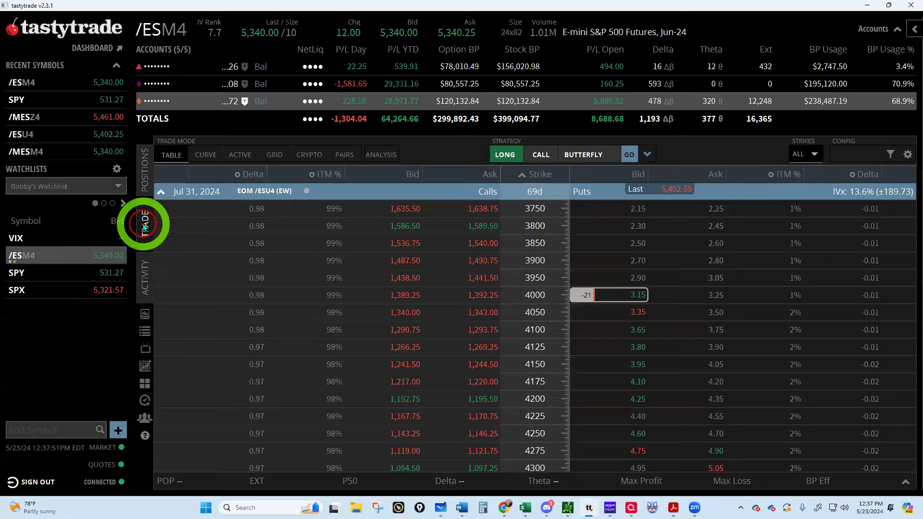
left_click(158, 193)
left_click(147, 173)
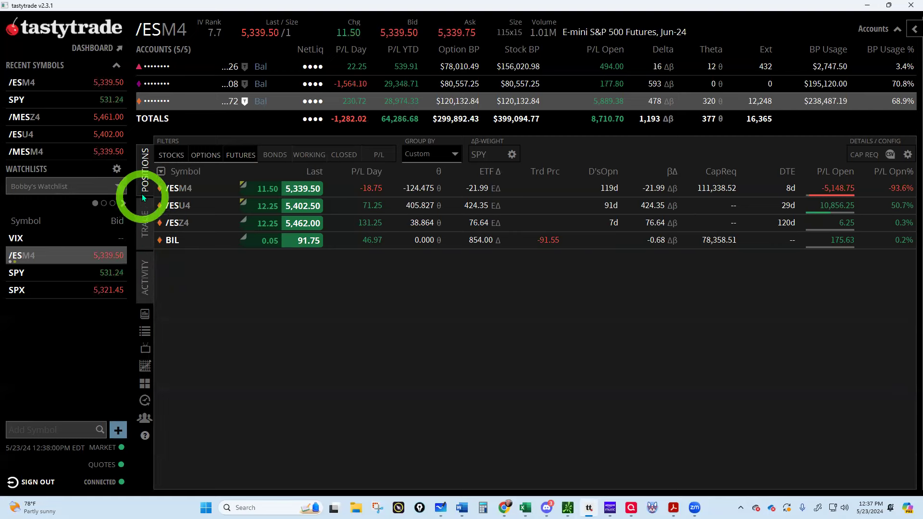
left_click(144, 285)
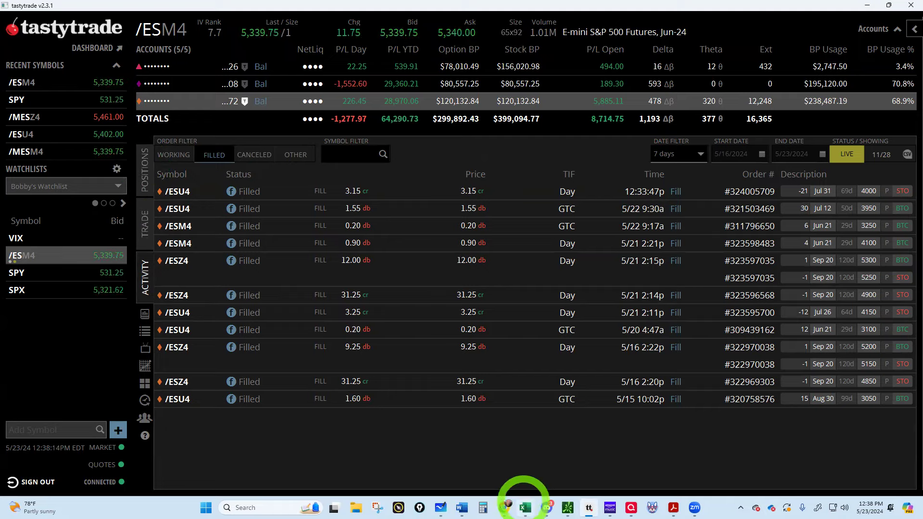
Expand /ESU4 in positions and group its -21 Jul 31 4000 put leg as BSH 24.
left_click(525, 508)
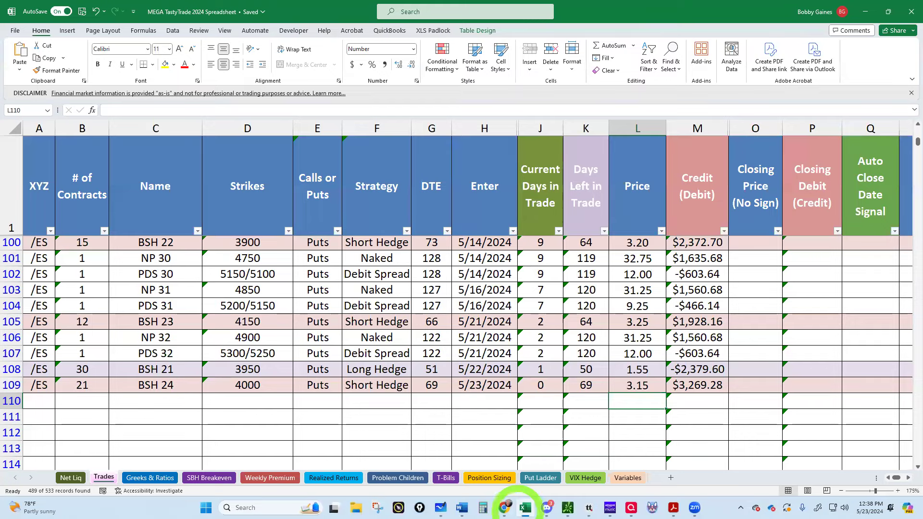
left_click(589, 507)
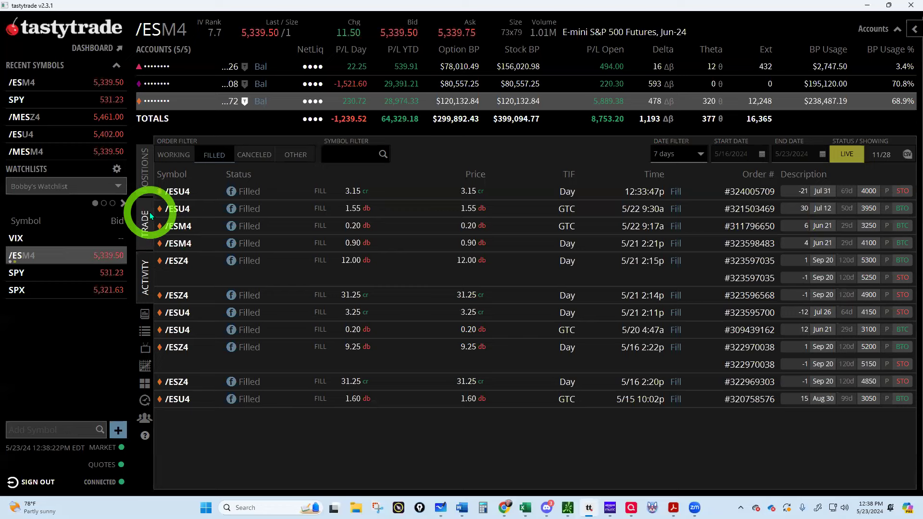
left_click(145, 173)
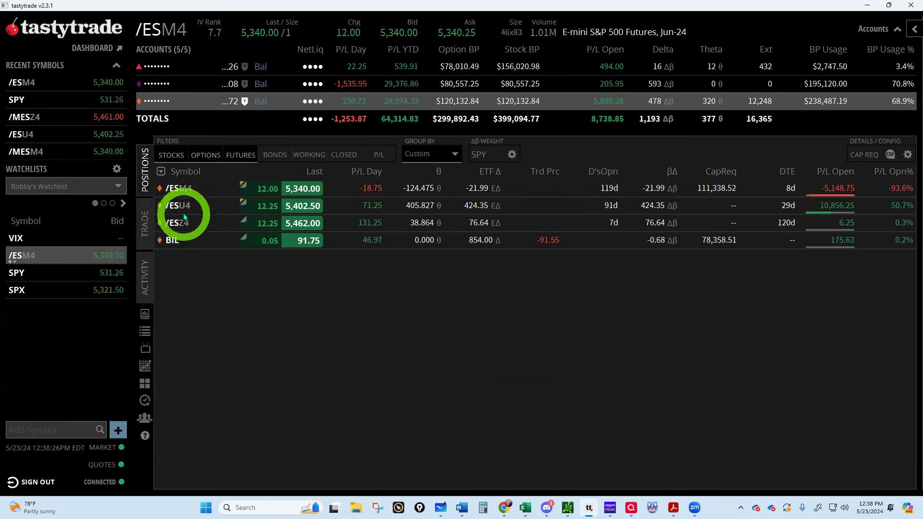
left_click(183, 188)
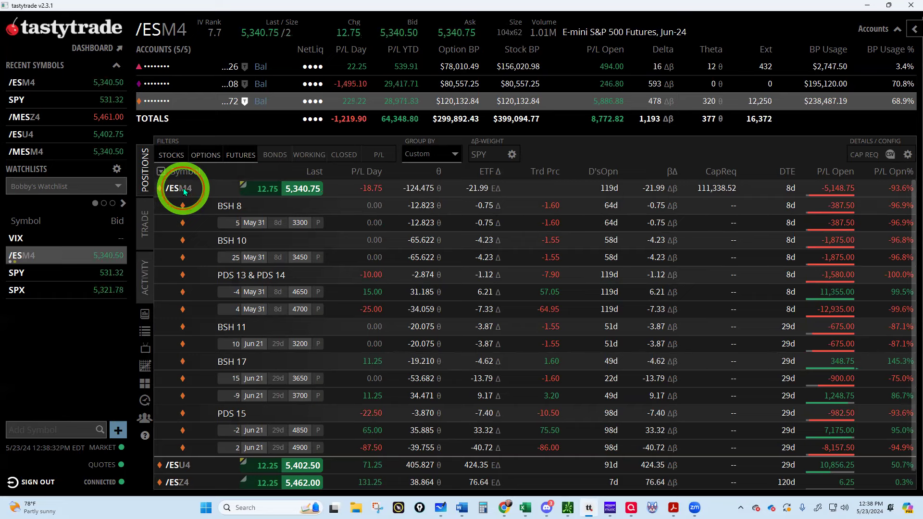
left_click(183, 188)
left_click(178, 204)
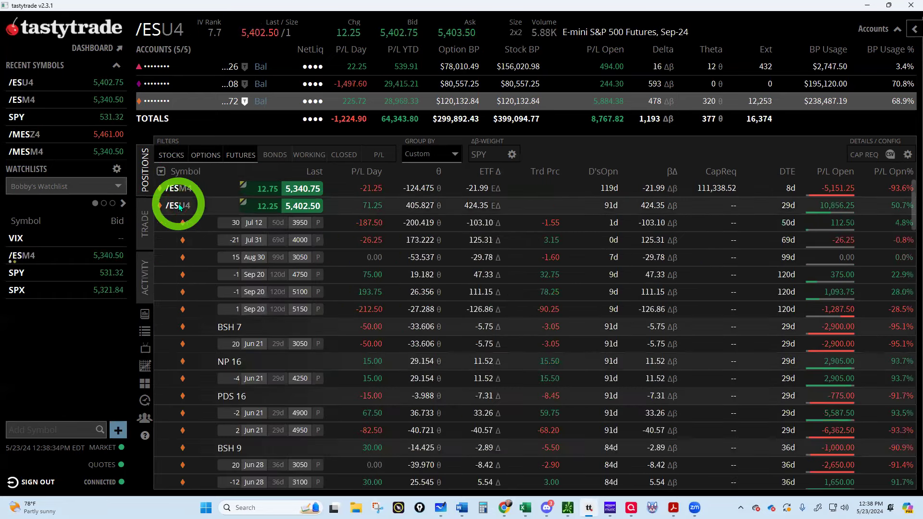
right_click(252, 240)
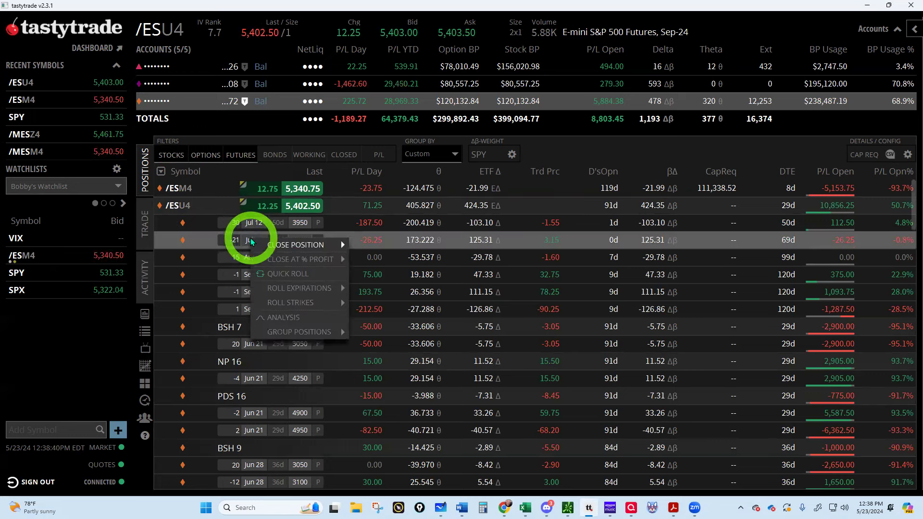
mouse_move(292, 332)
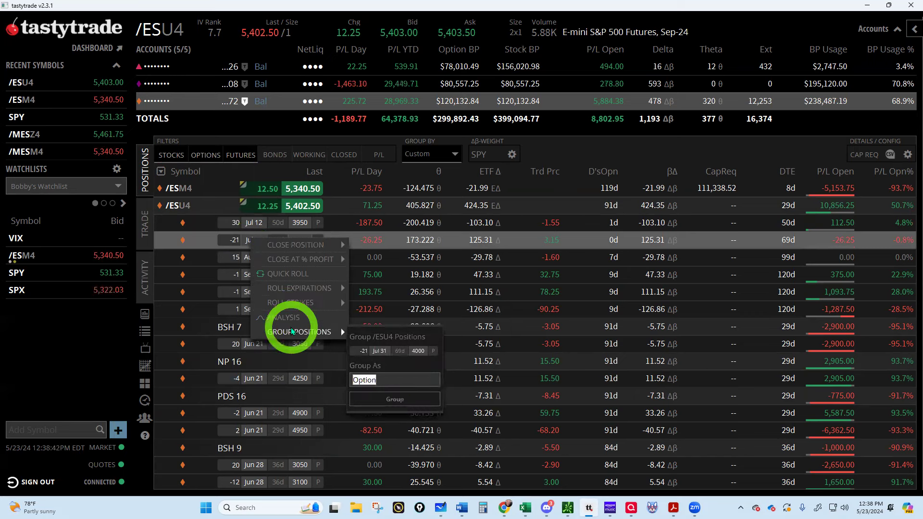
type("BSH 2")
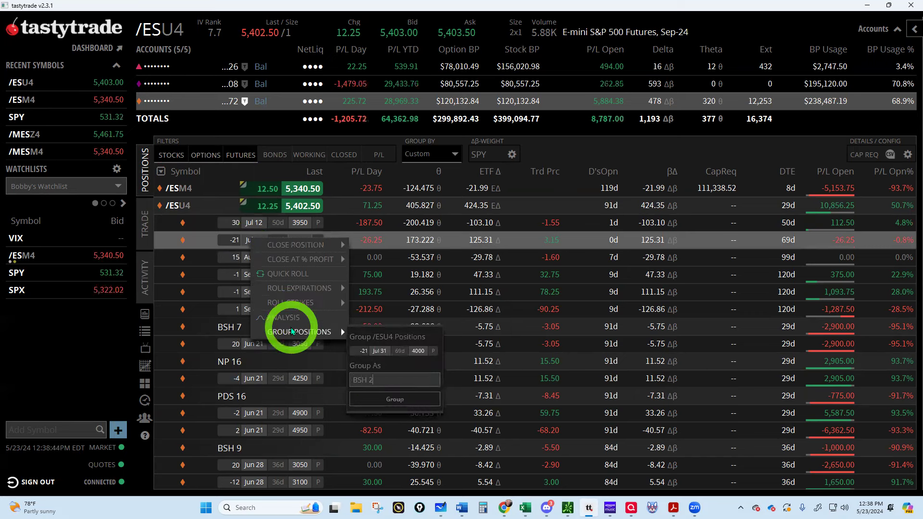
type("4")
key("Return")
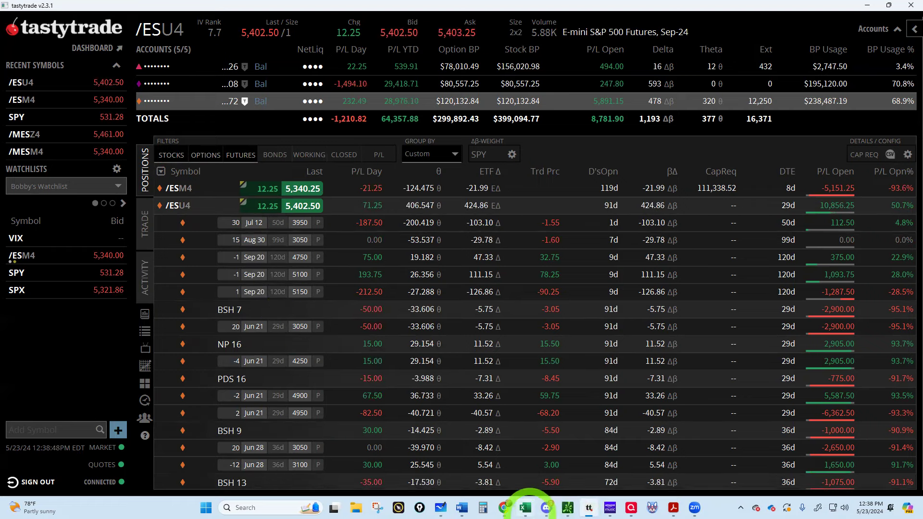
Ungroup the existing BSH 21 Jul 12 leg back into the /ESU4 legs.
left_click(525, 508)
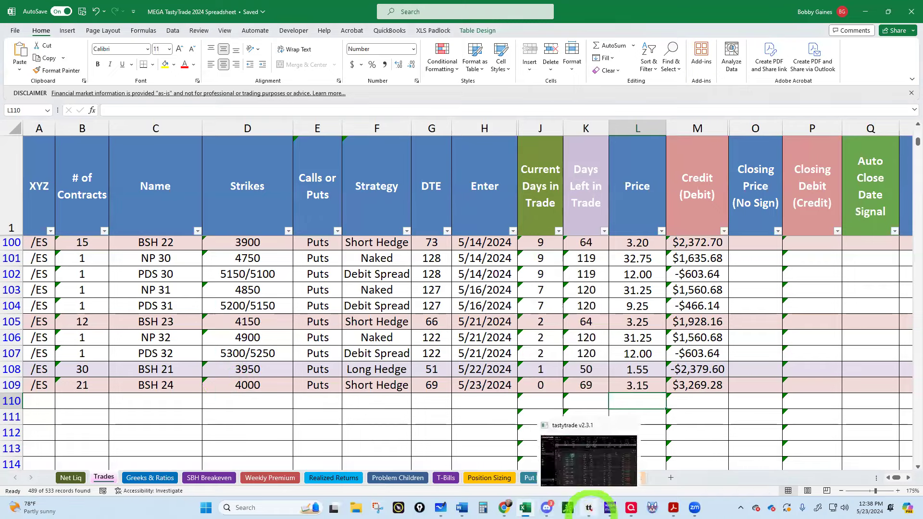
left_click(588, 507)
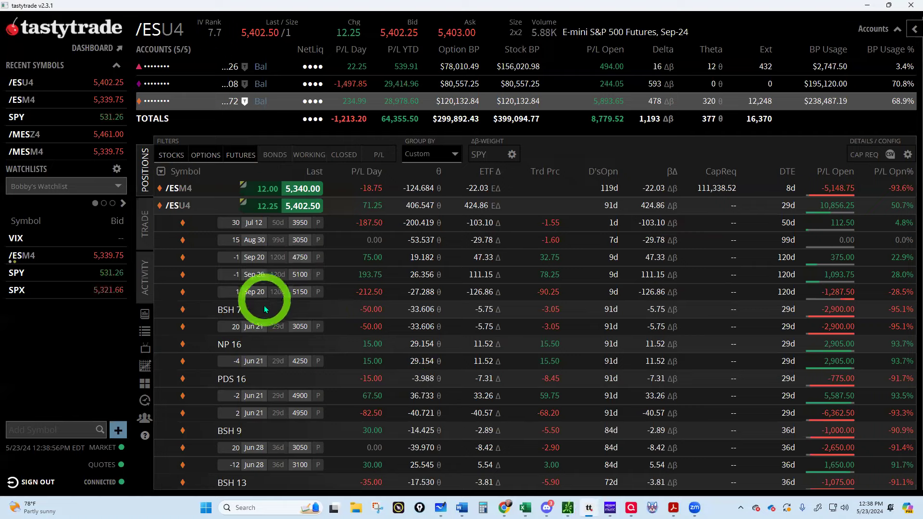
scroll(265, 310, "down", 4)
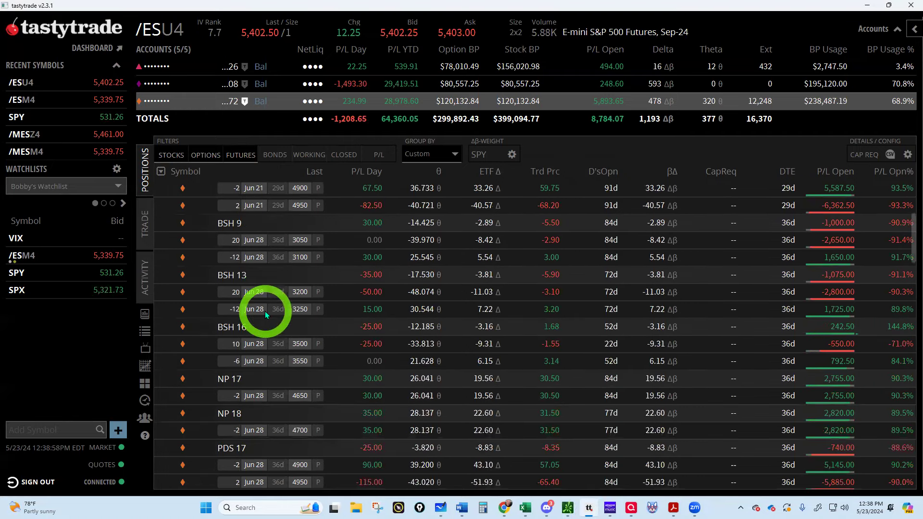
scroll(265, 313, "down", 3)
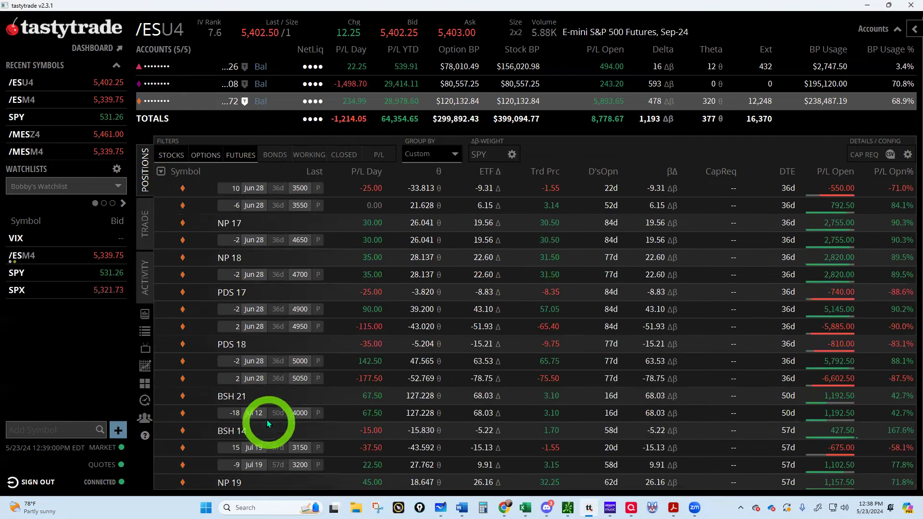
right_click(256, 413)
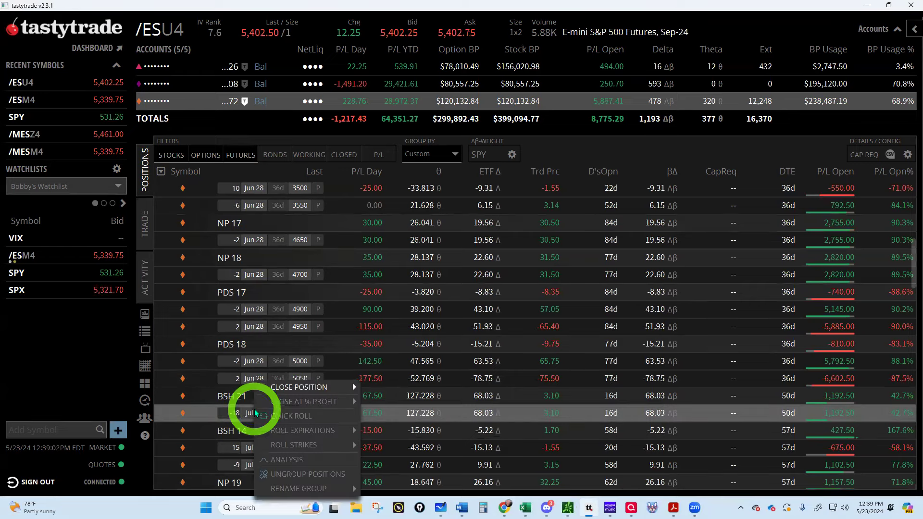
mouse_move(298, 495)
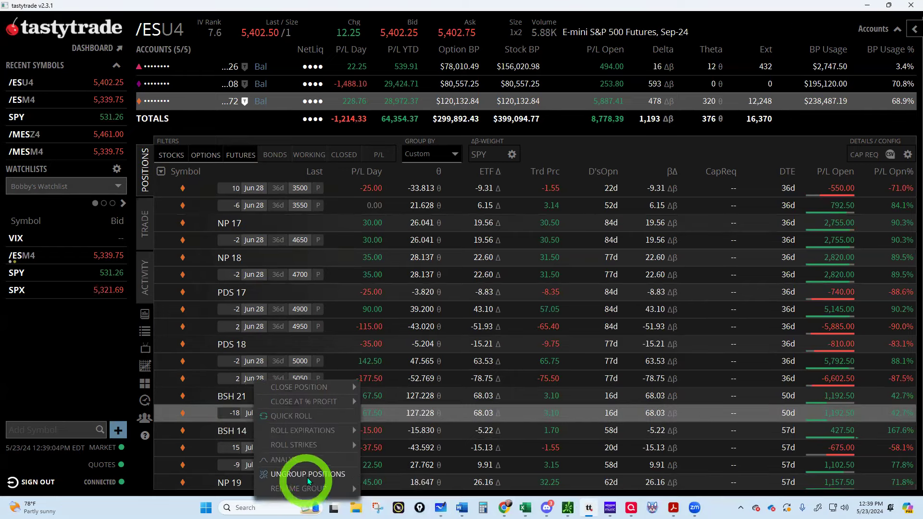
left_click(307, 476)
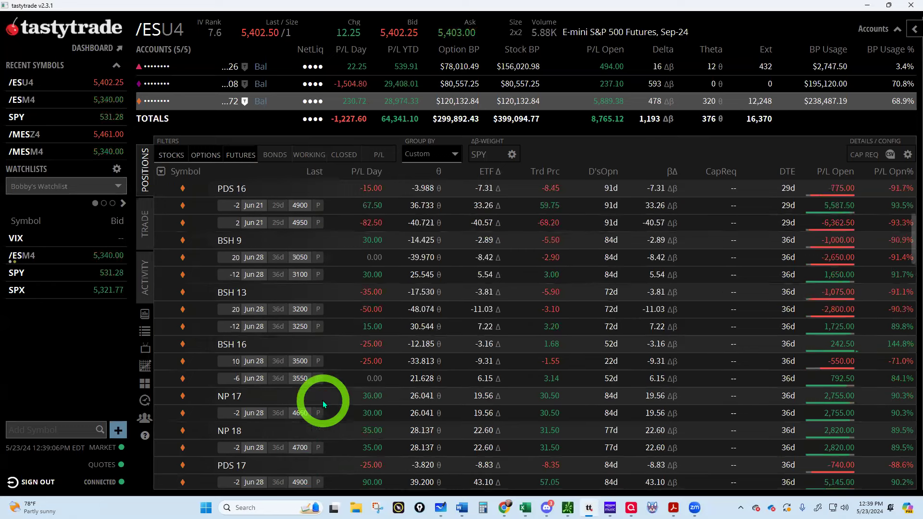
Select the 30-lot 3950 and -18 4000 Jul 12 put legs and group them as BSH 21.
scroll(322, 400, "up", 5)
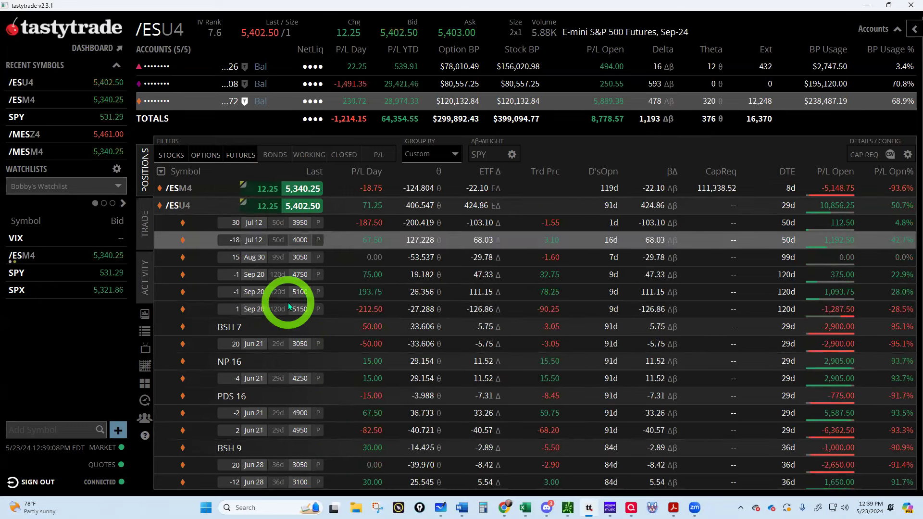
left_click(278, 223)
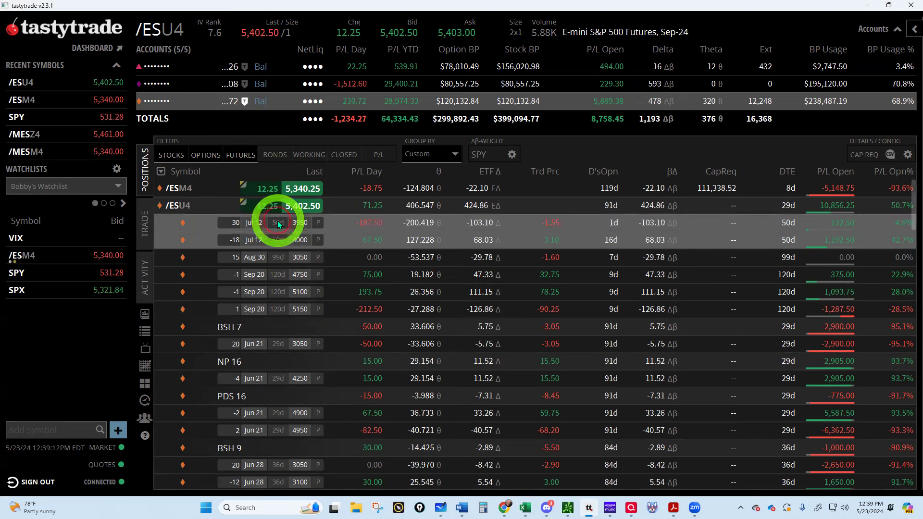
right_click(278, 222)
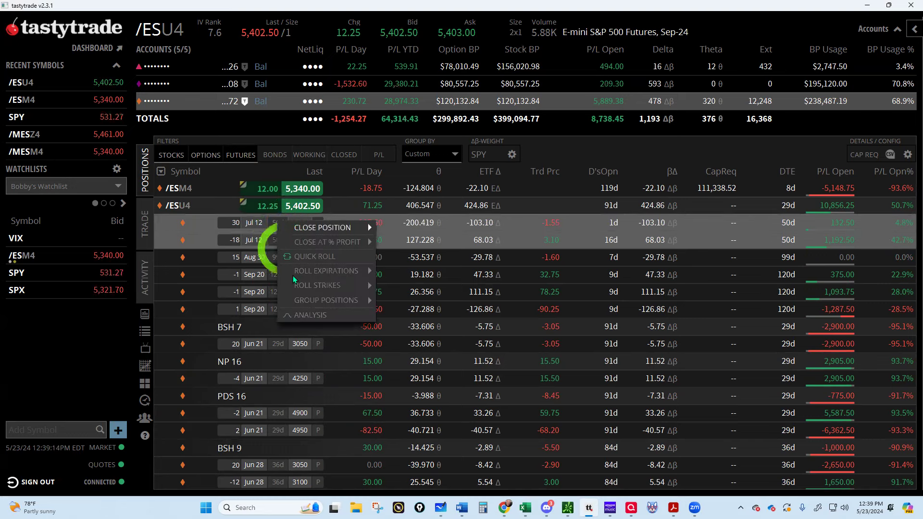
mouse_move(303, 302)
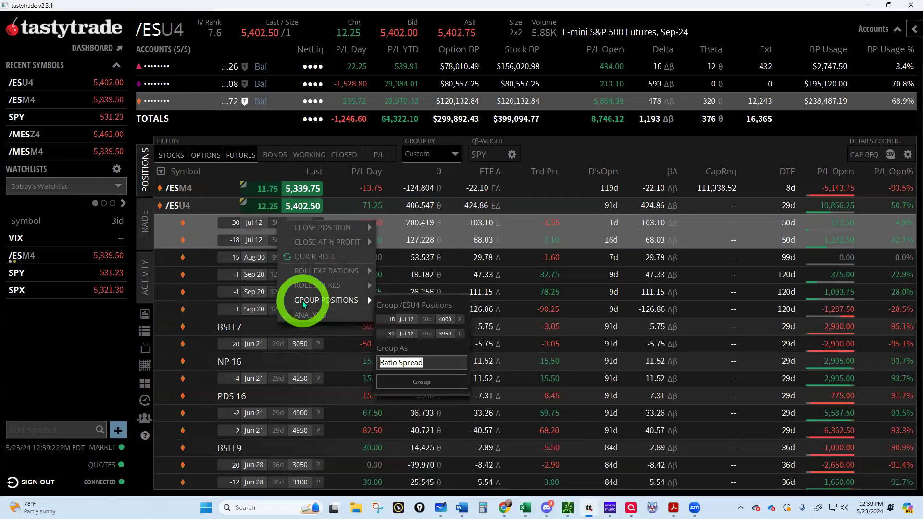
type("BSH 21")
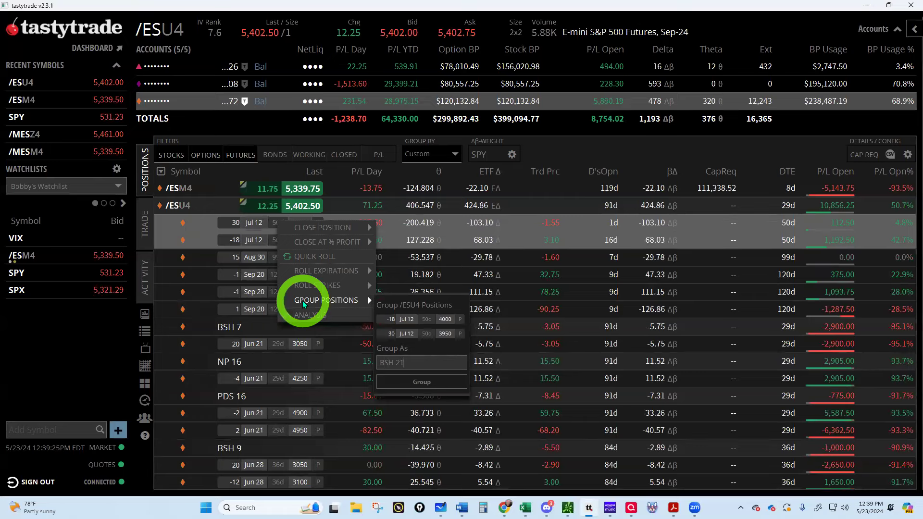
key("Return")
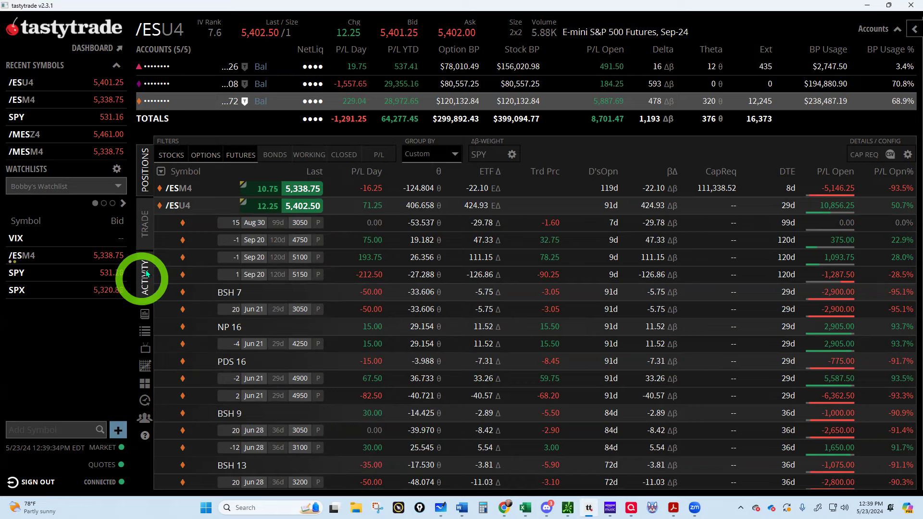
Bring up the Jul 31, 2024 expiration's strikes in the option chain.
left_click(145, 226)
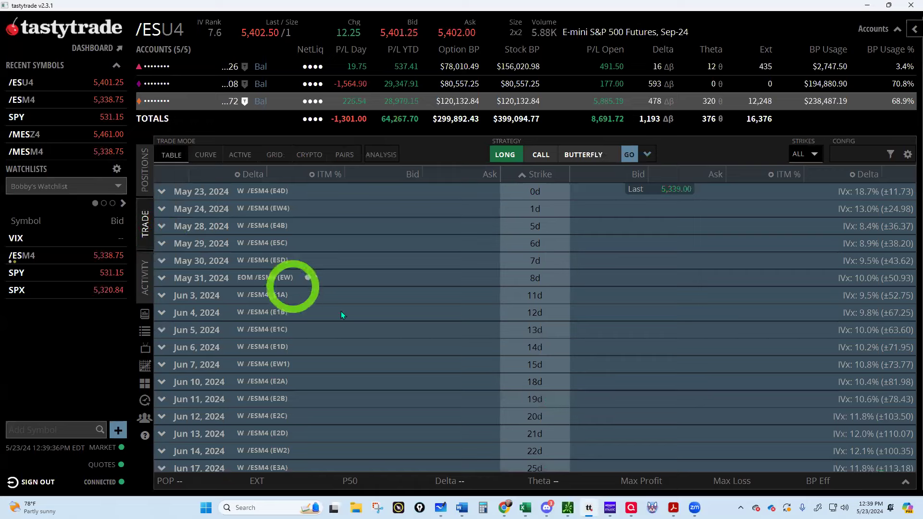
scroll(345, 313, "down", 3)
scroll(348, 319, "down", 5)
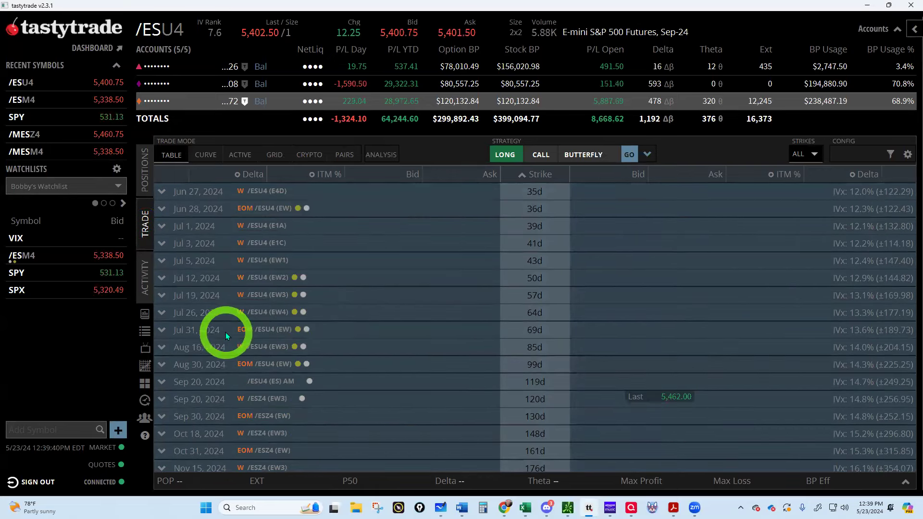
left_click(226, 335)
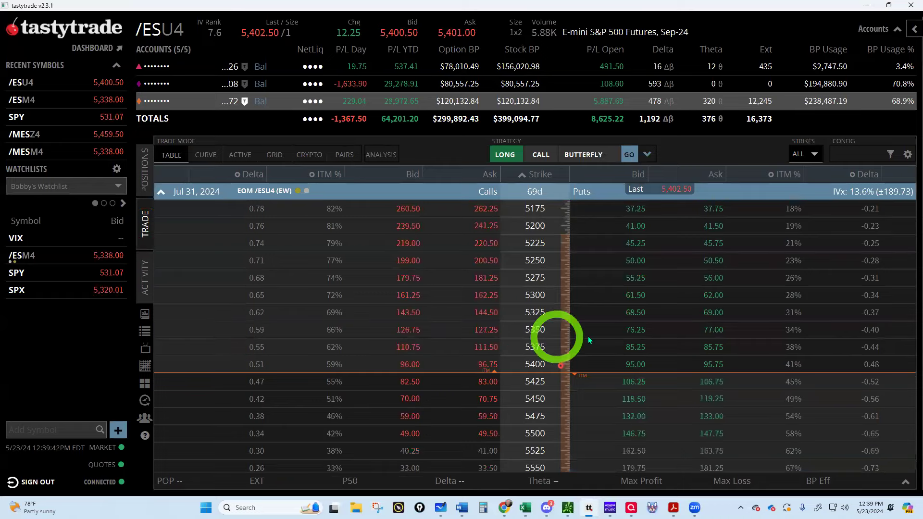
left_click(646, 317)
scroll(645, 319, "up", 10)
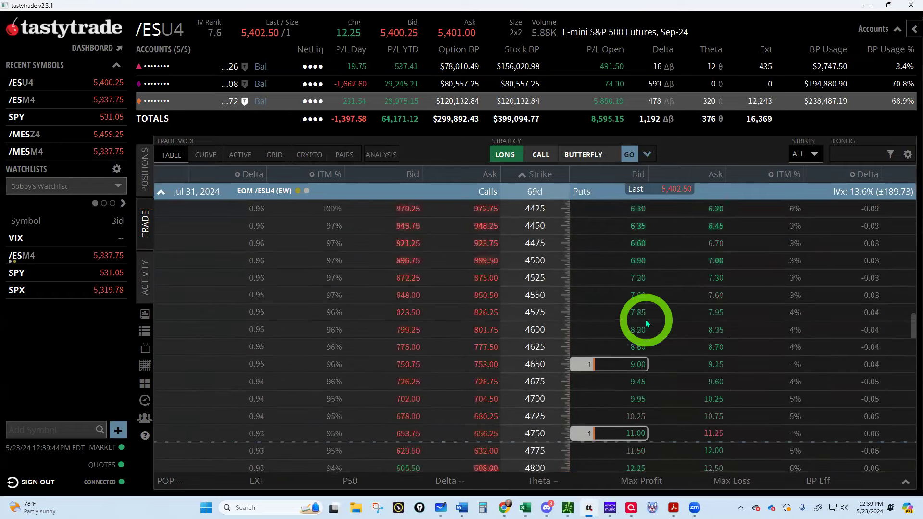
scroll(645, 319, "up", 10)
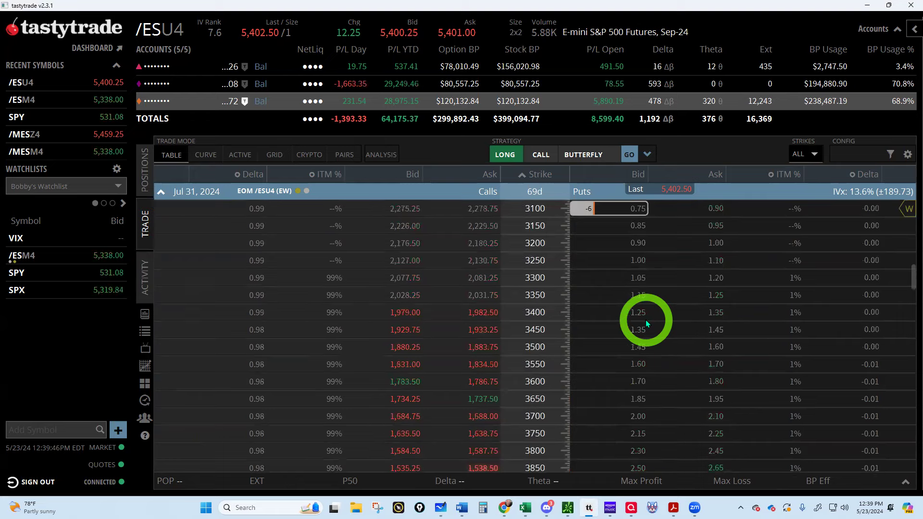
scroll(645, 321, "down", 6)
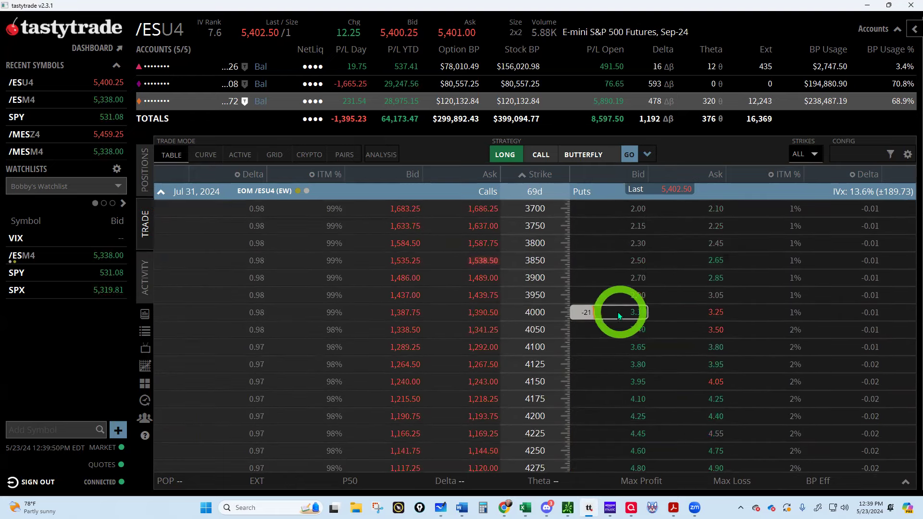
Send a GTC buy-to-close order for all 21 short 4000 puts at a 0.20 limit.
left_click(580, 312)
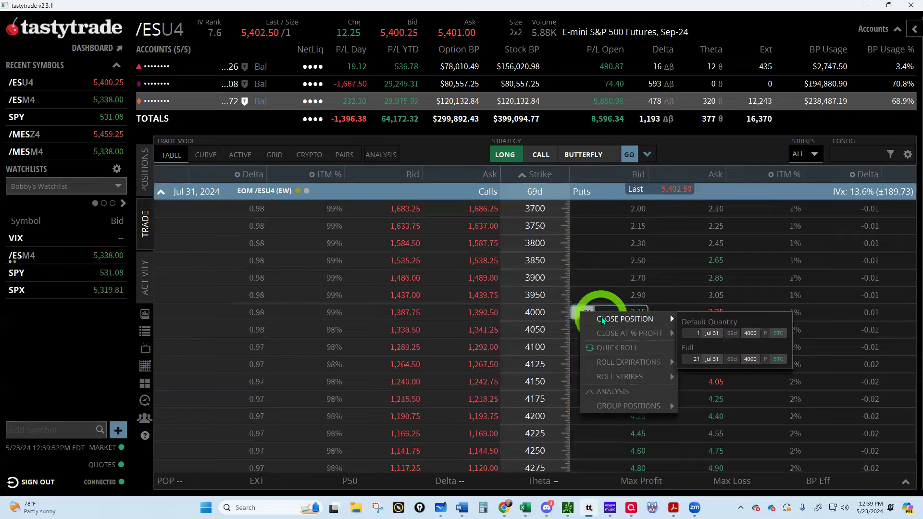
mouse_move(636, 332)
left_click(699, 362)
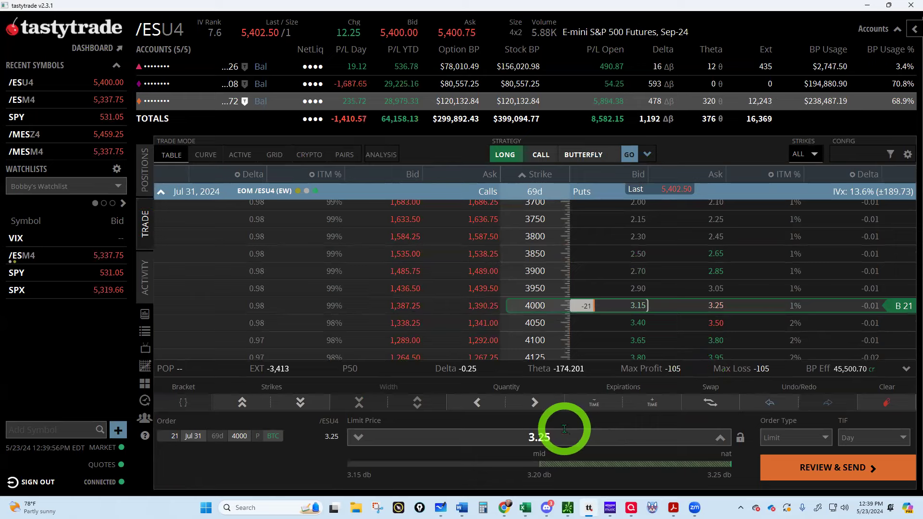
left_click(518, 437)
key("BackSpace")
type("0.20")
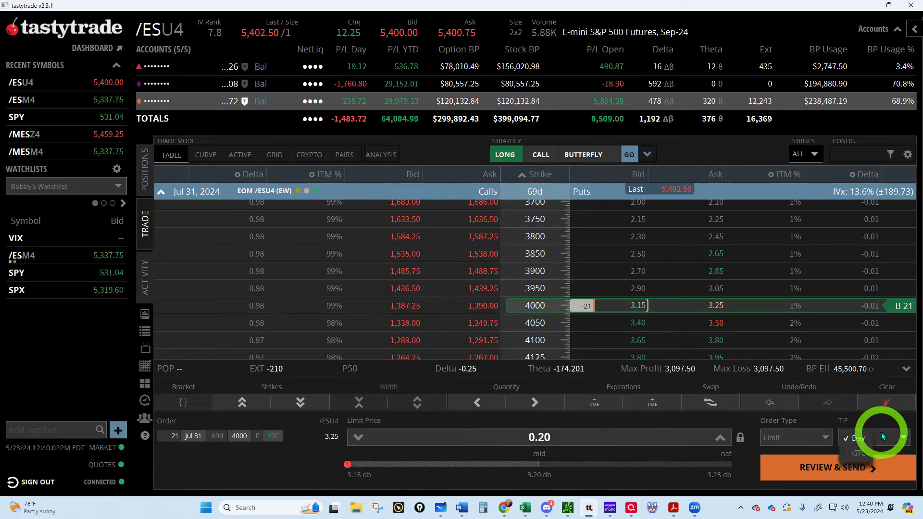
left_click(882, 436)
left_click(854, 469)
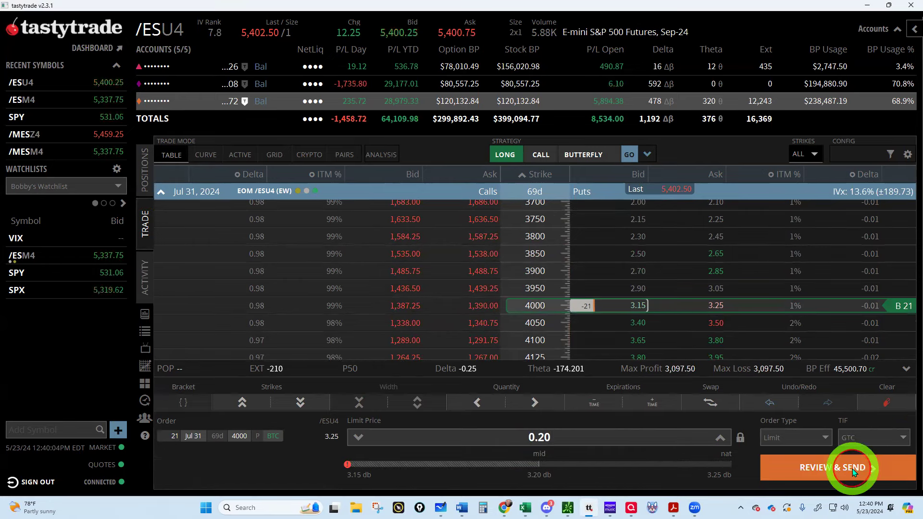
left_click(852, 469)
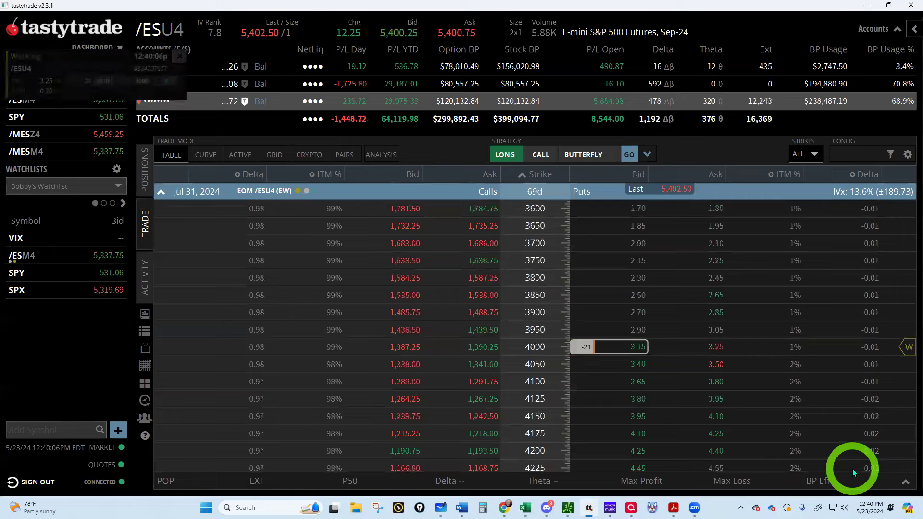
Start a buy order for 35 Jul 31 3950 puts at a 1.55 limit.
left_click(716, 329)
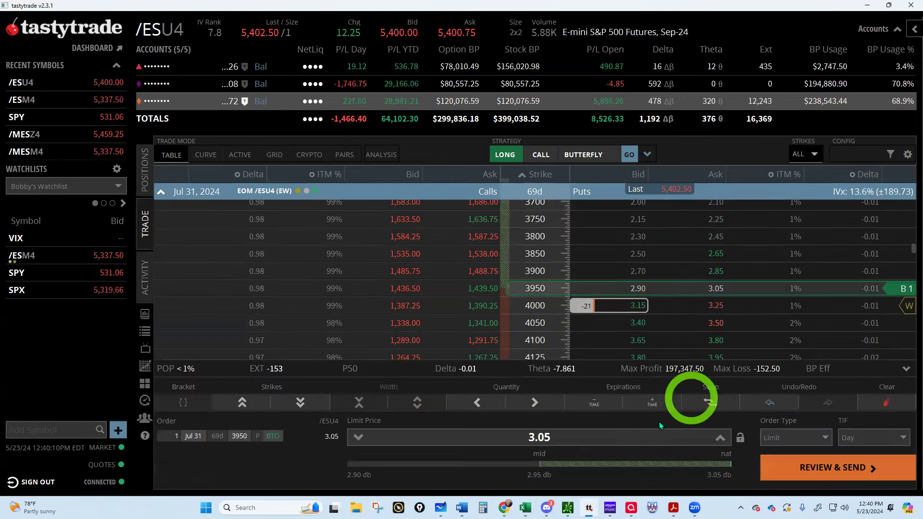
left_click_drag(551, 436, 522, 438)
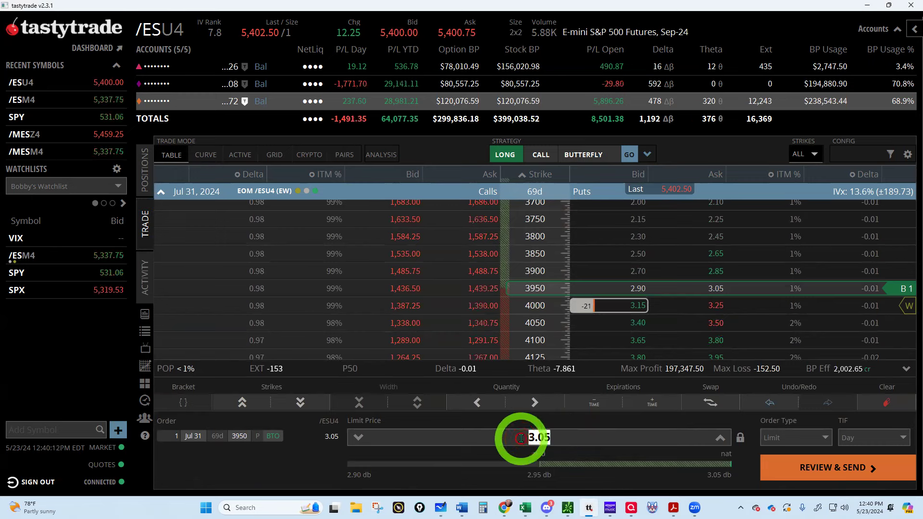
type("1.")
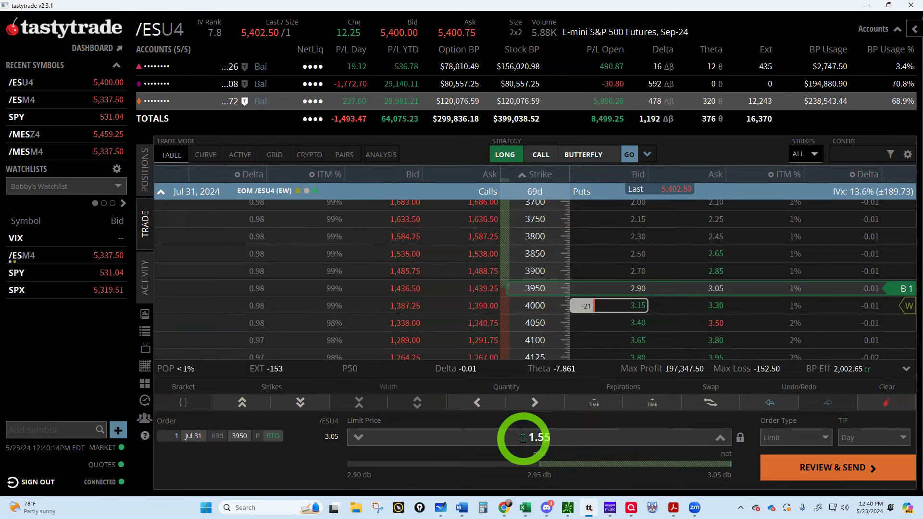
left_click(531, 404)
left_click(531, 403)
left_click(532, 404)
left_click(531, 404)
left_click(531, 404)
left_click(531, 404)
left_click(532, 403)
left_click(532, 404)
left_click(531, 404)
left_click(530, 404)
left_click(530, 405)
left_click(530, 405)
left_click(530, 404)
left_click(530, 405)
left_click(530, 404)
left_click(530, 405)
left_click(530, 405)
left_click(529, 402)
left_click(529, 403)
left_click(529, 402)
left_click(529, 402)
left_click(530, 402)
left_click(529, 402)
left_click(529, 402)
left_click(529, 402)
left_click(529, 402)
left_click(529, 402)
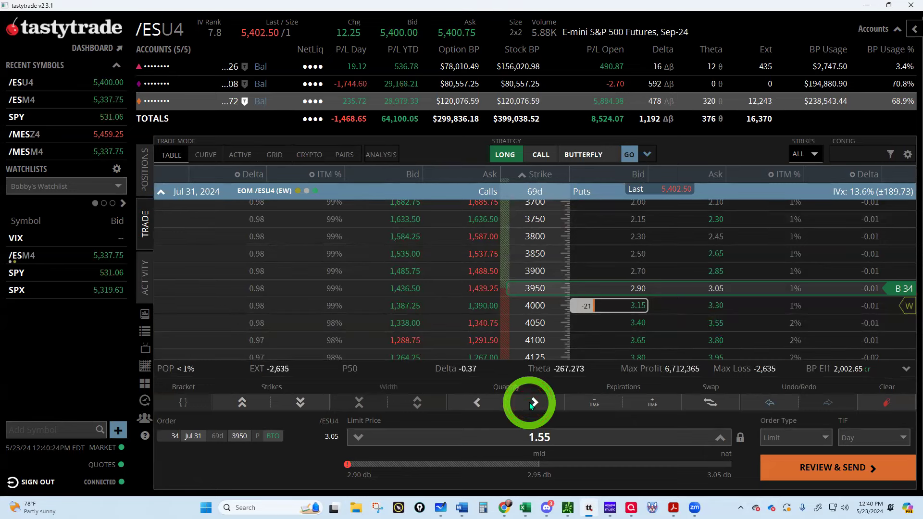
left_click(529, 402)
Make the 3950 put order good-till-cancelled, then review and send it.
left_click(861, 438)
left_click(857, 468)
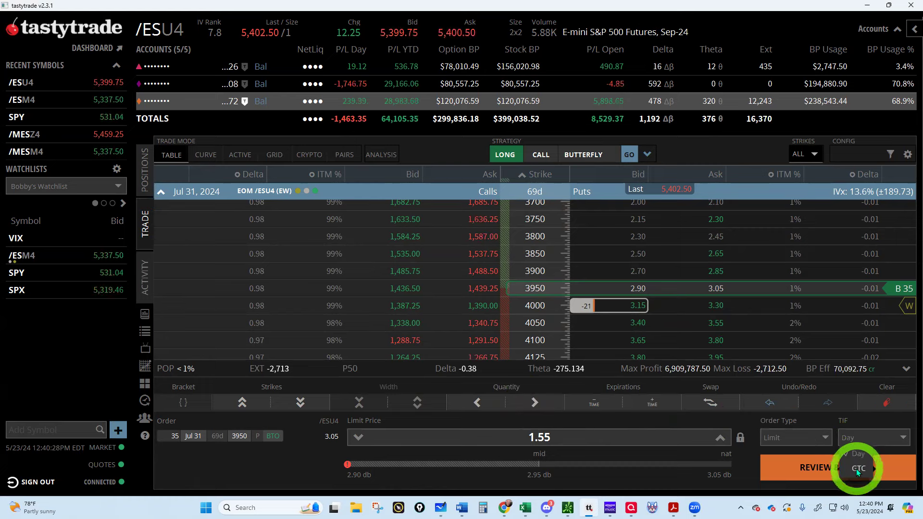
left_click(831, 469)
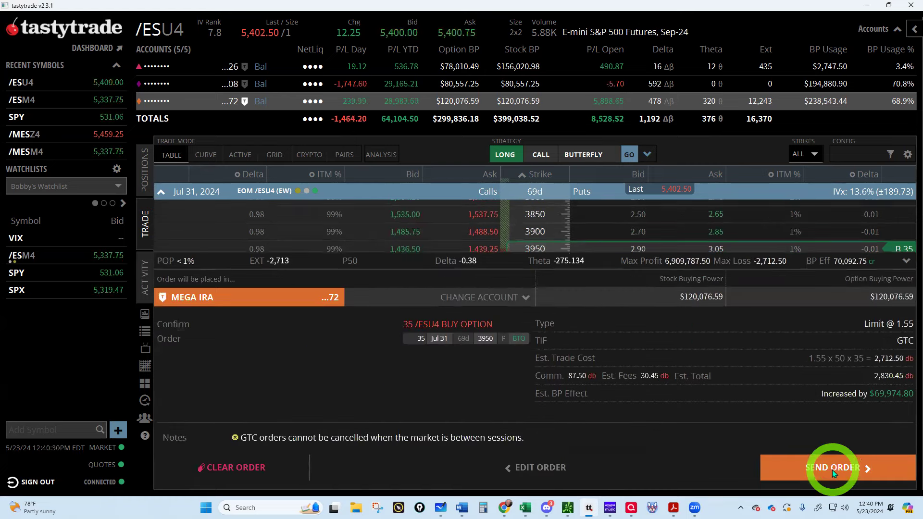
left_click(832, 469)
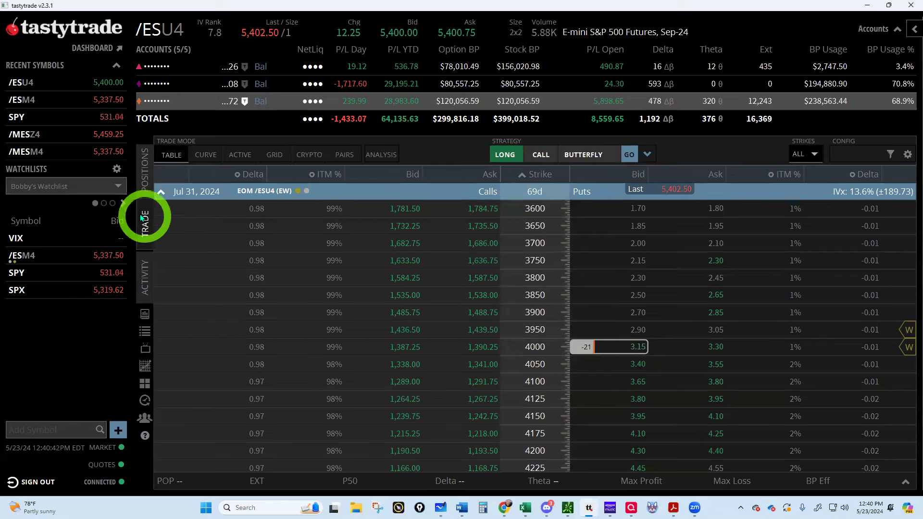
Collapse the Jul 31 expiration so all expirations are listed.
left_click(158, 191)
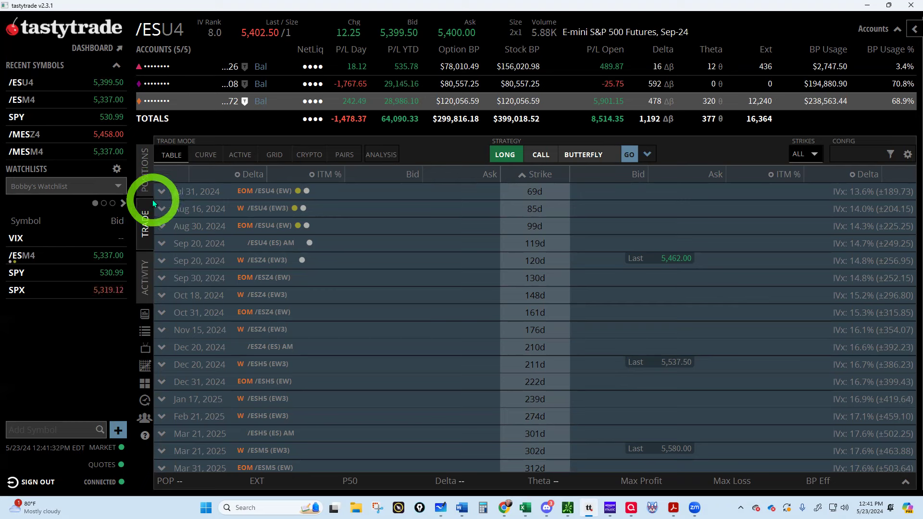
Expand the Sep 20 chain and sell one 4950 put at a 35.50 limit.
left_click(189, 260)
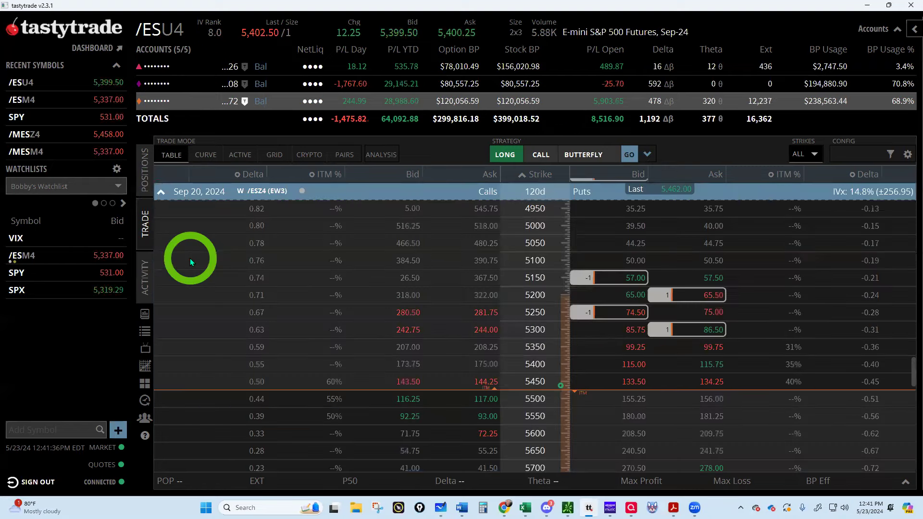
scroll(350, 298, "up", 3)
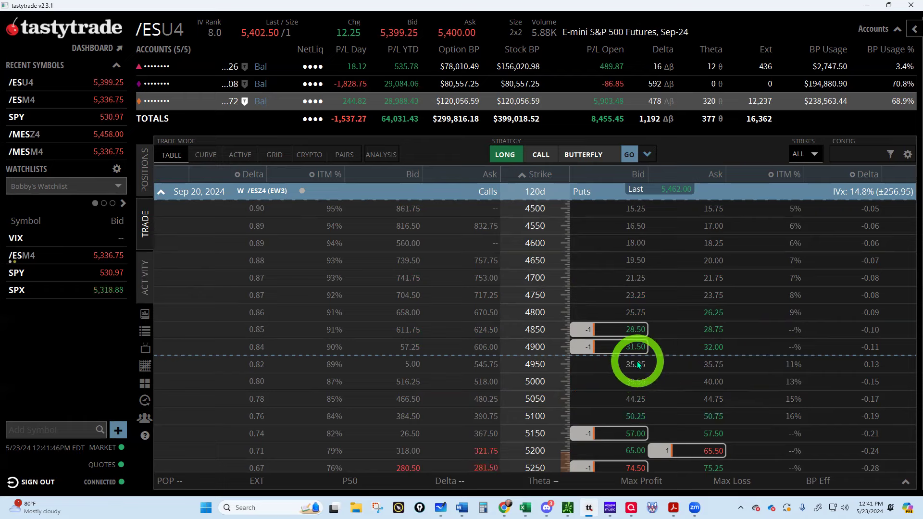
left_click(636, 364)
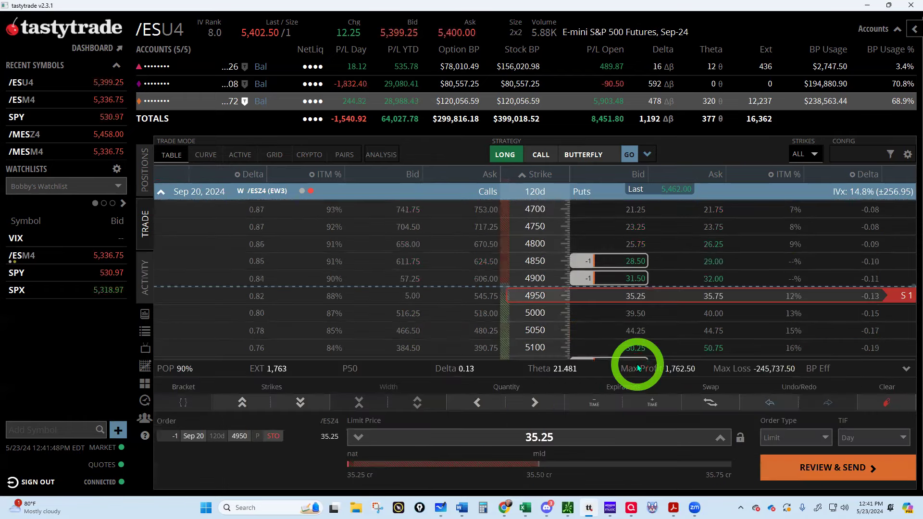
left_click(720, 442)
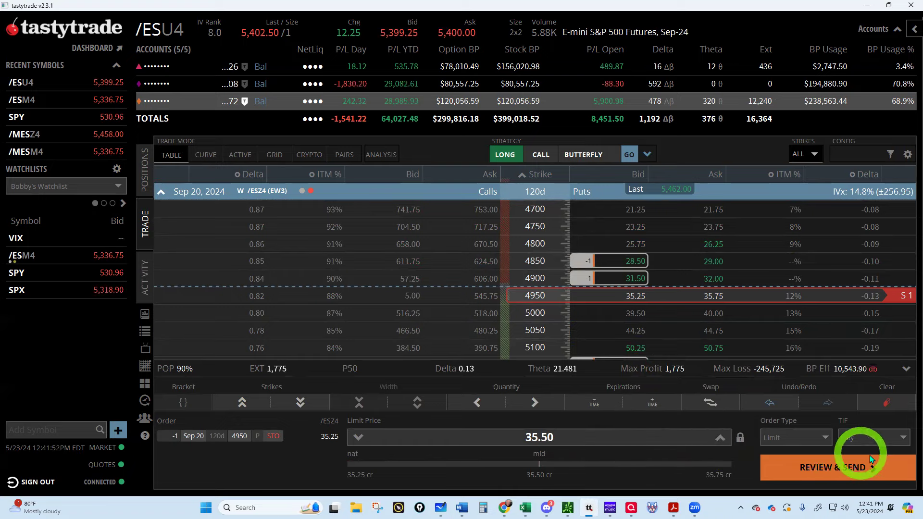
left_click(863, 471)
left_click(863, 471)
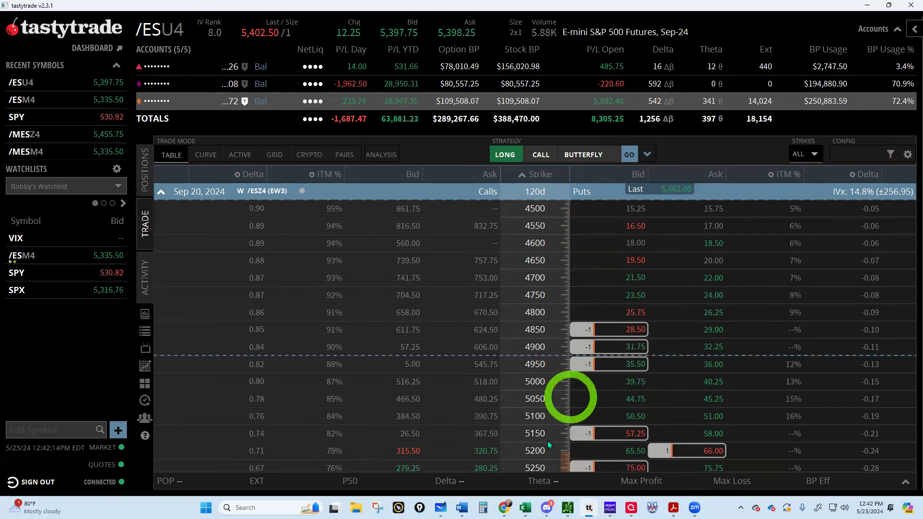
In Excel row 110, enter strike 4950, price 35.50 and symbol /ES.
mouse_move(525, 502)
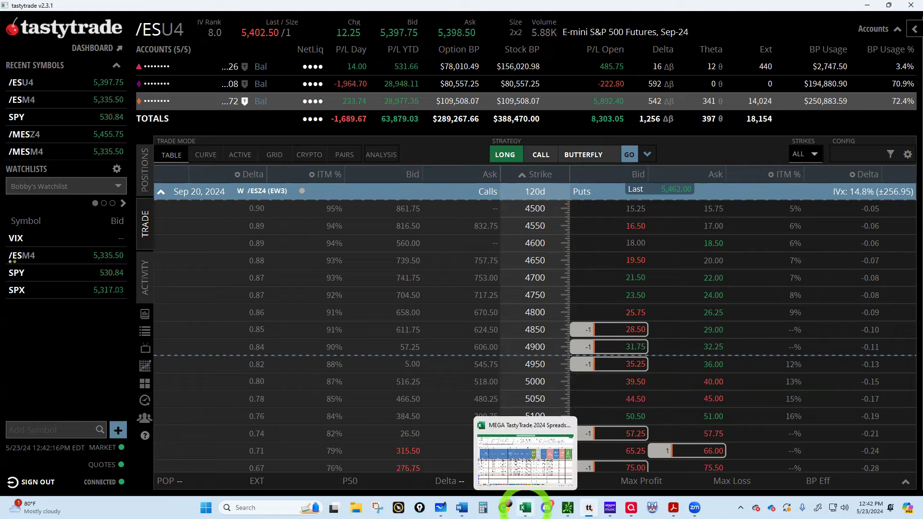
left_click(525, 506)
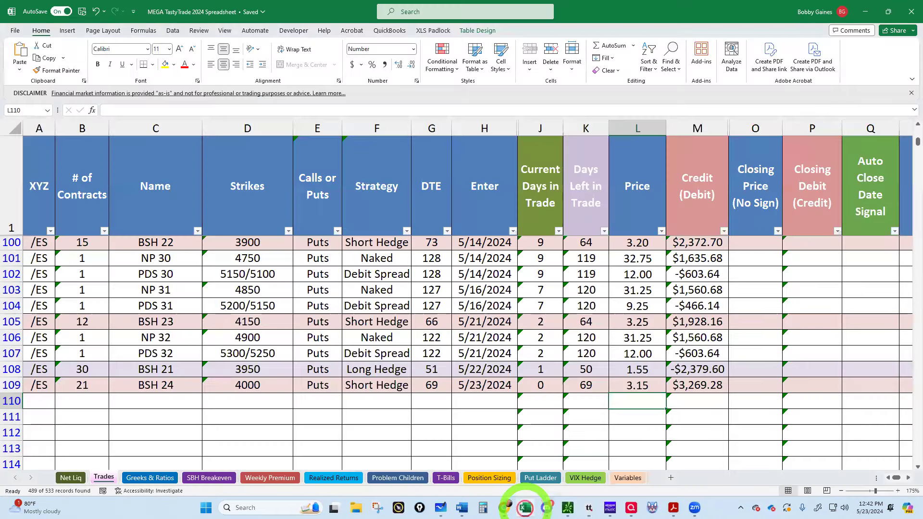
left_click(253, 401)
type("4950")
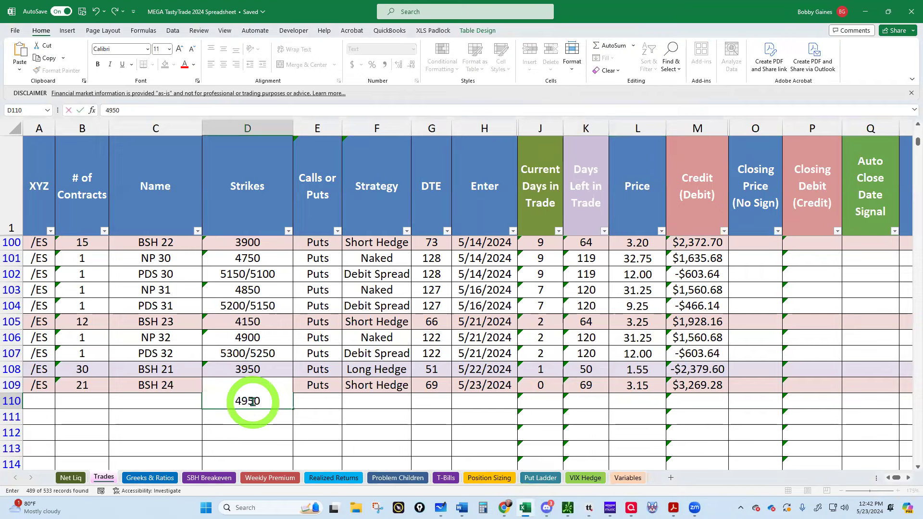
key("Tab")
key("Tab")
key("Tab")
key("Tab")
key("Tab")
key("Tab")
key("Tab")
key("Tab")
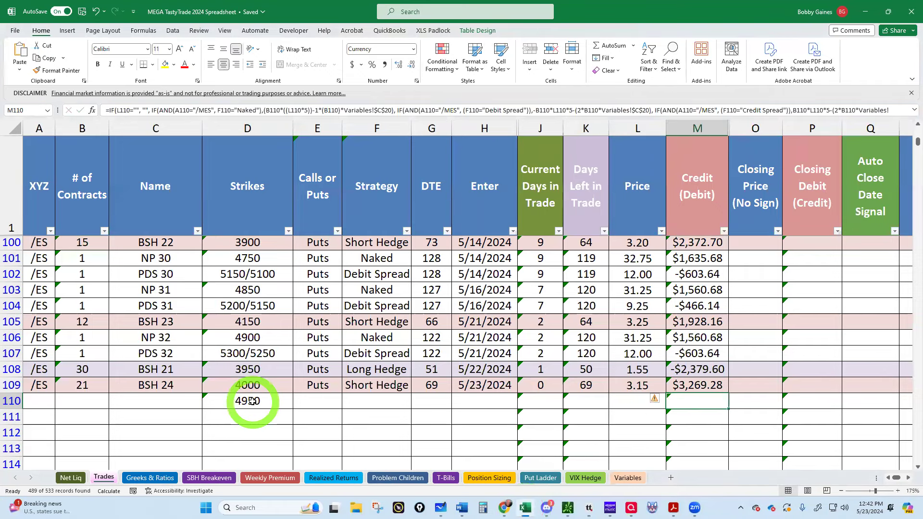
left_click(631, 403)
type("35.50")
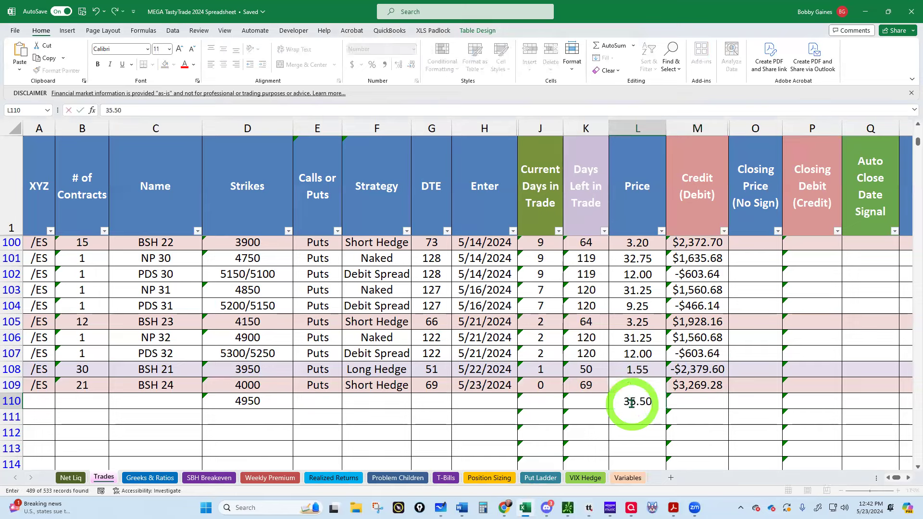
left_click(38, 401)
left_click(59, 404)
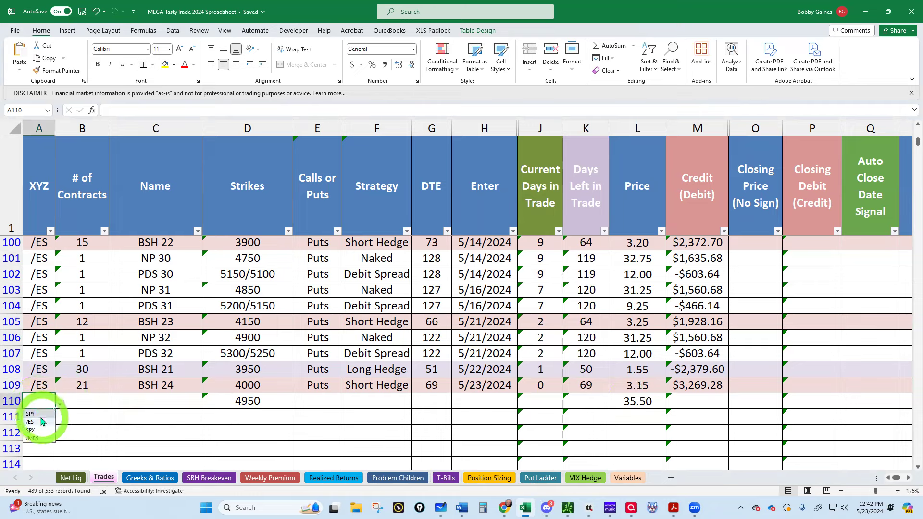
left_click(34, 423)
Fill row 110 with 1 contract, NP 33, Puts, Naked, 120 DTE and today's date.
left_click(82, 401)
type("1")
left_click(144, 399)
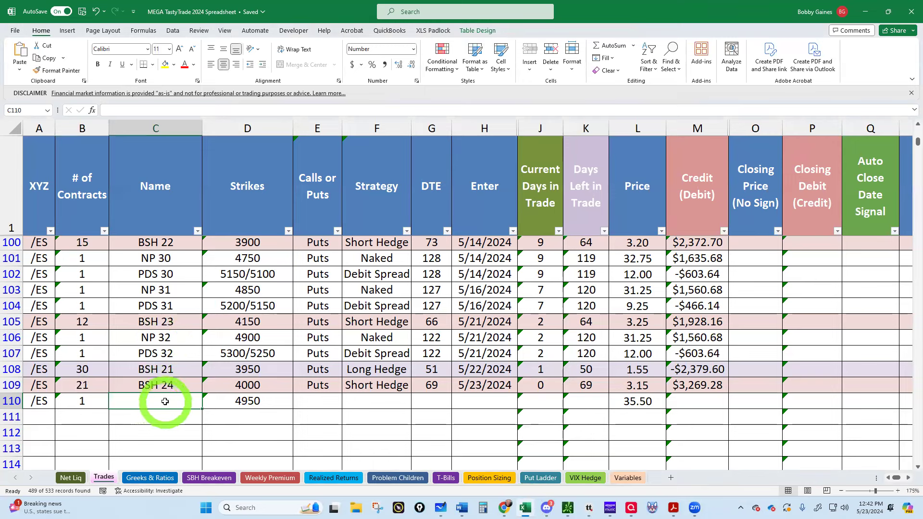
type("NP 33")
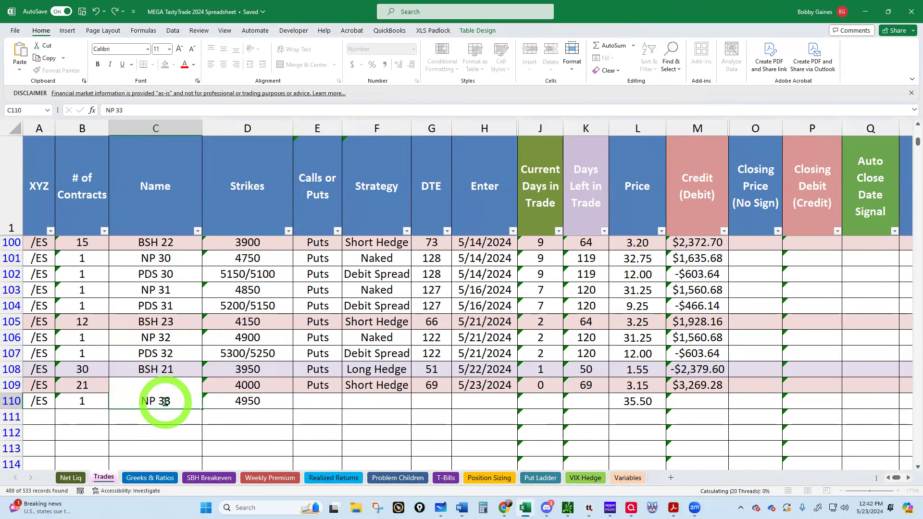
key("Tab")
key("Tab")
type("Puts")
key("Tab")
type("Naked")
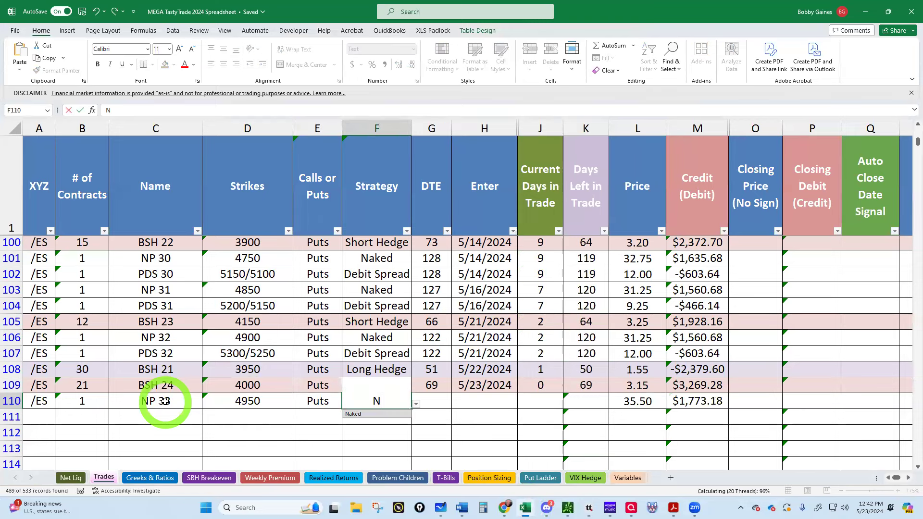
key("Tab")
type("120")
key("Tab")
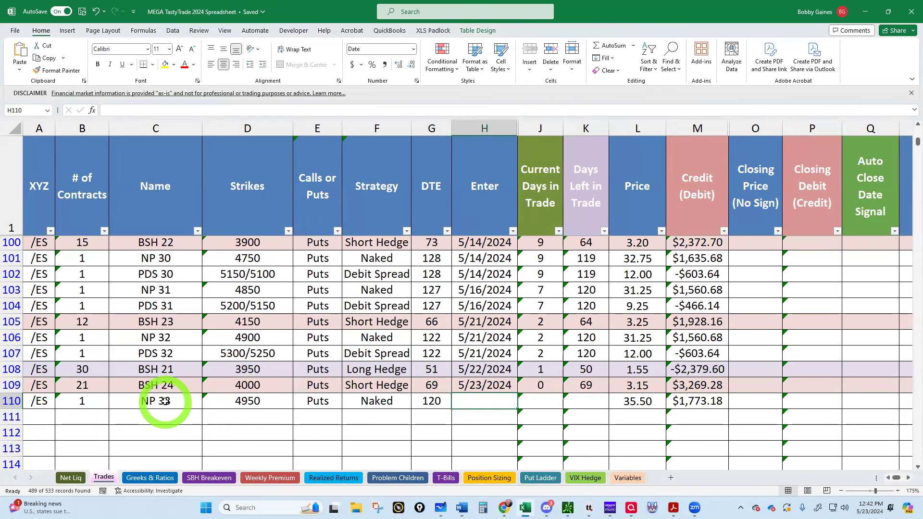
key("ctrl+semicolon")
key("Tab")
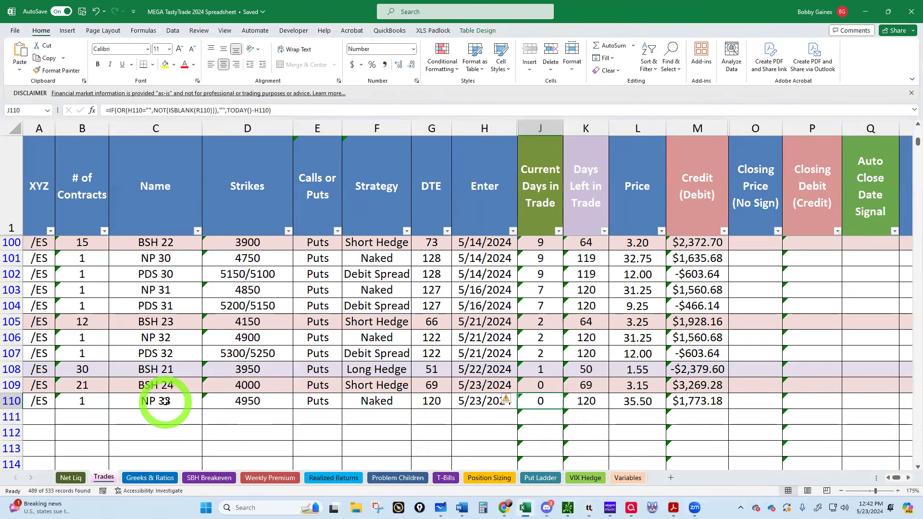
Start row 111 with symbol /ES, 1 contract and name PDS 33.
left_click(53, 420)
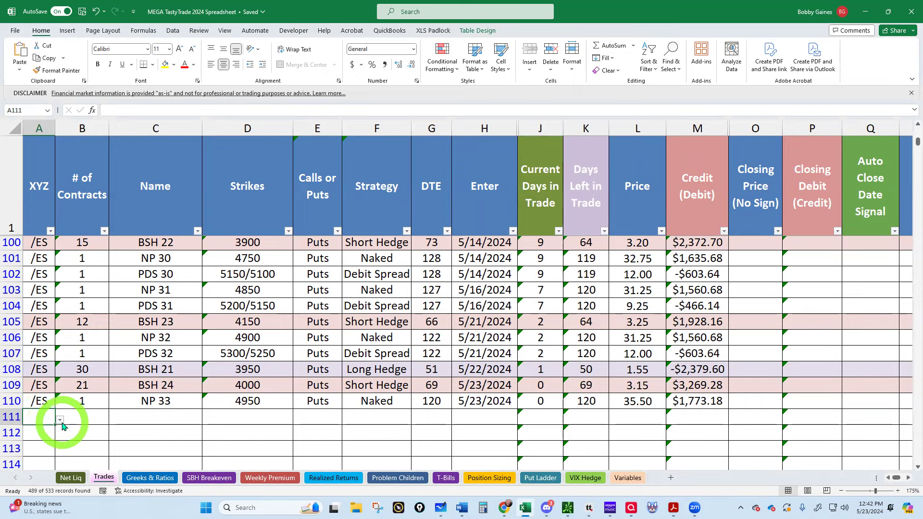
left_click(61, 421)
left_click(31, 438)
left_click(89, 419)
type("1")
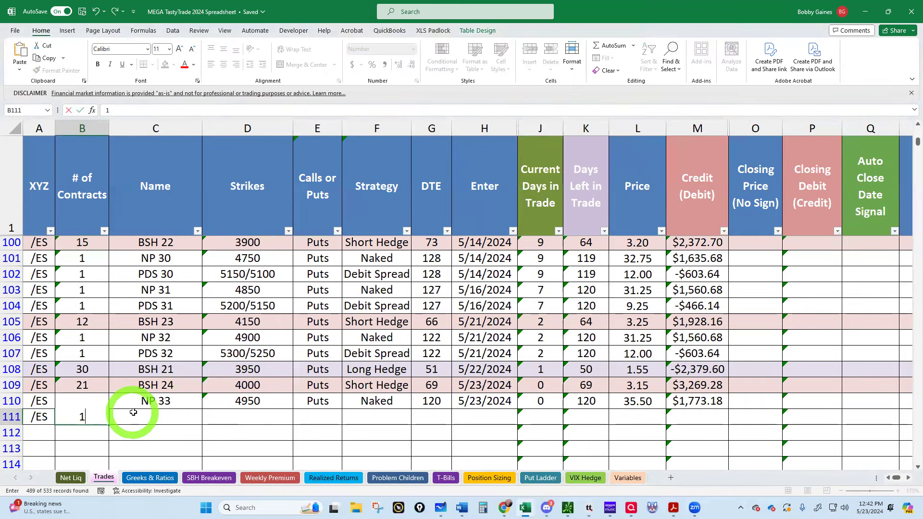
left_click(145, 417)
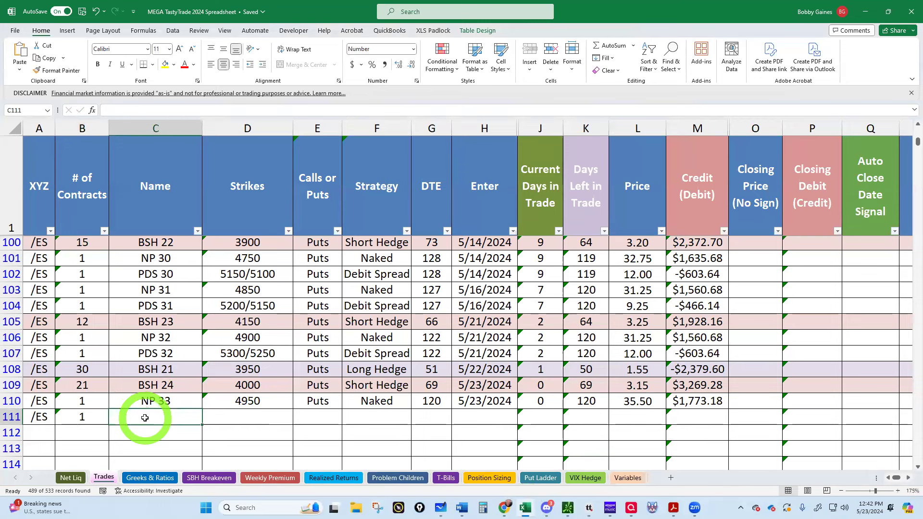
type("PDS 33")
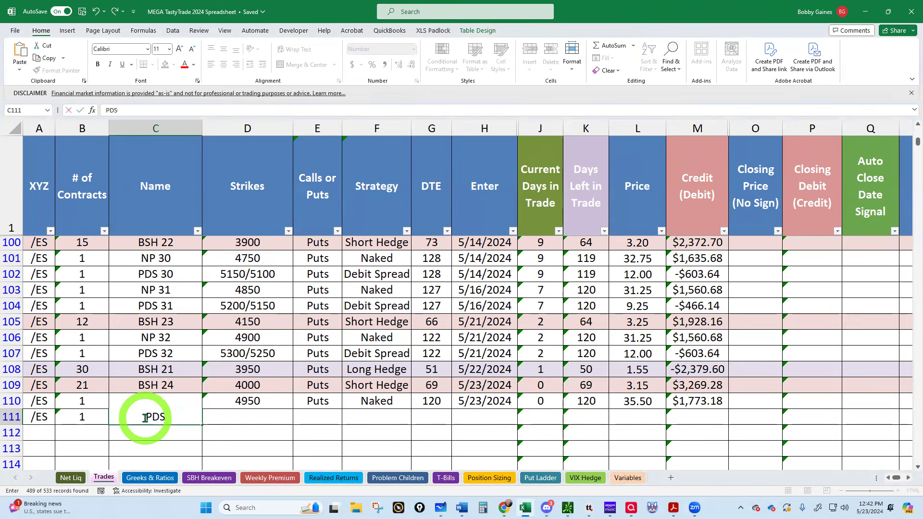
Enter Puts, Debit Spread, 120 DTE and entry date 5/23/2024 in row 111.
key("Tab")
key("Tab")
type("P")
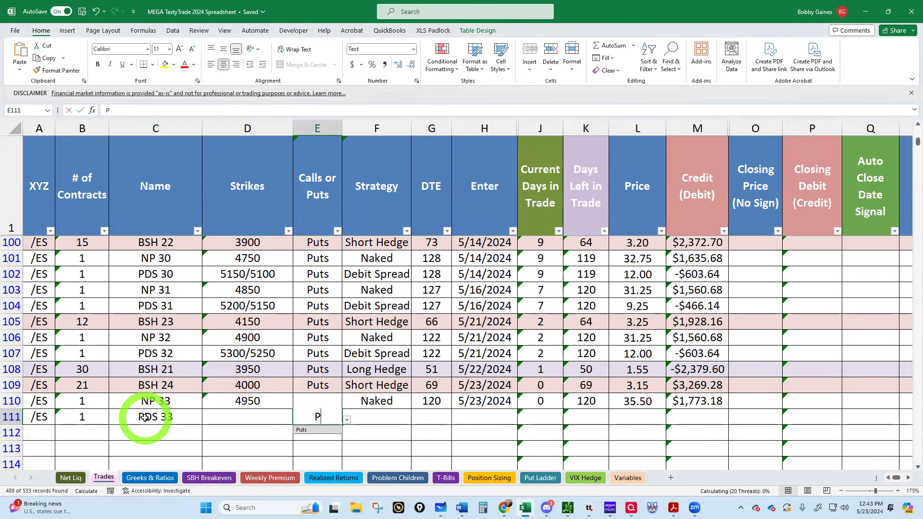
key("Tab")
type("D")
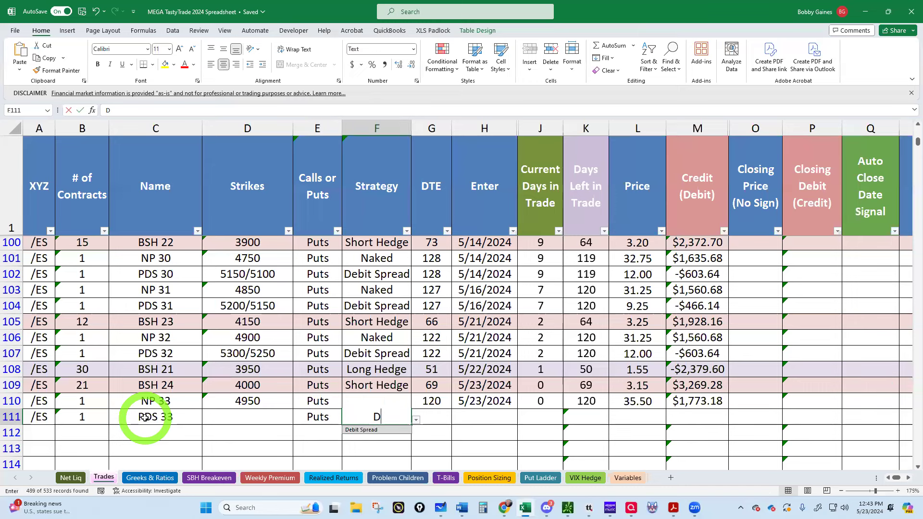
key("Tab")
type("120")
key("Tab")
type("5")
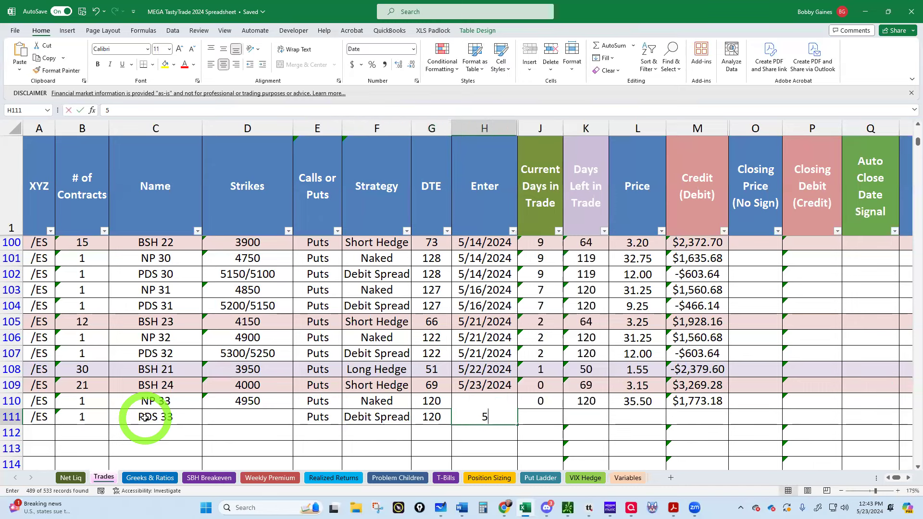
type("/23/2024")
key("Tab")
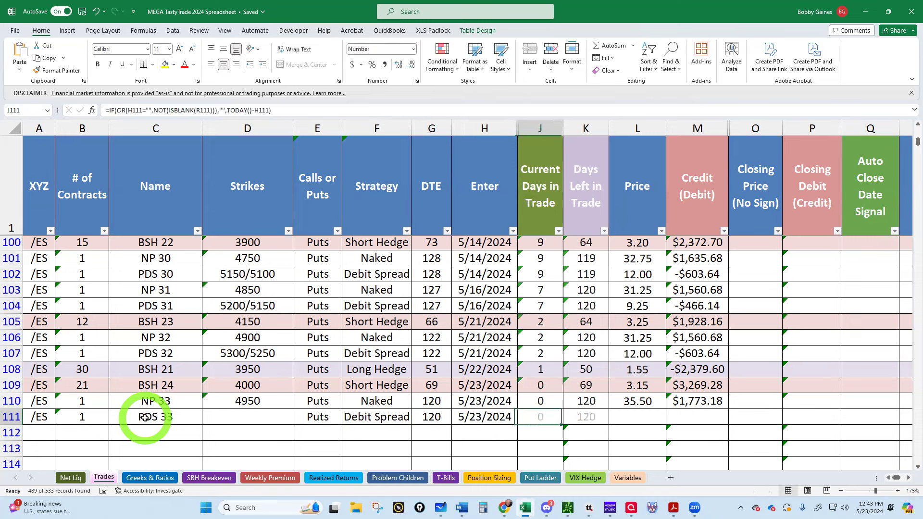
key("Tab")
key("Tab")
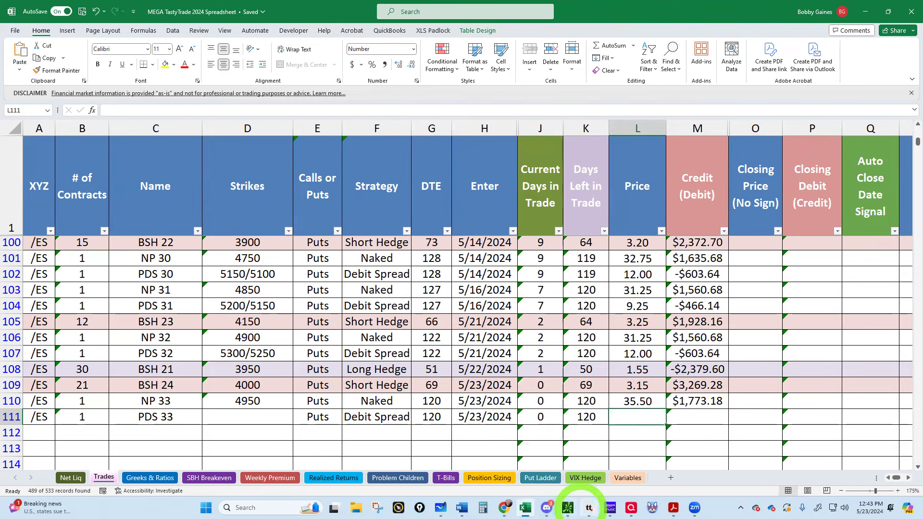
mouse_move(587, 508)
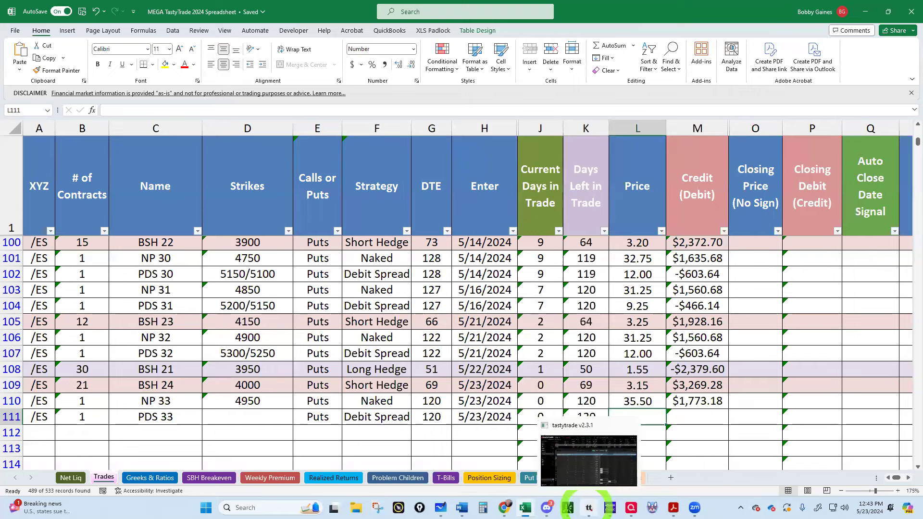
Buy the Sep 20 5400 put and sell the 5350 put as one debit spread order.
left_click(588, 508)
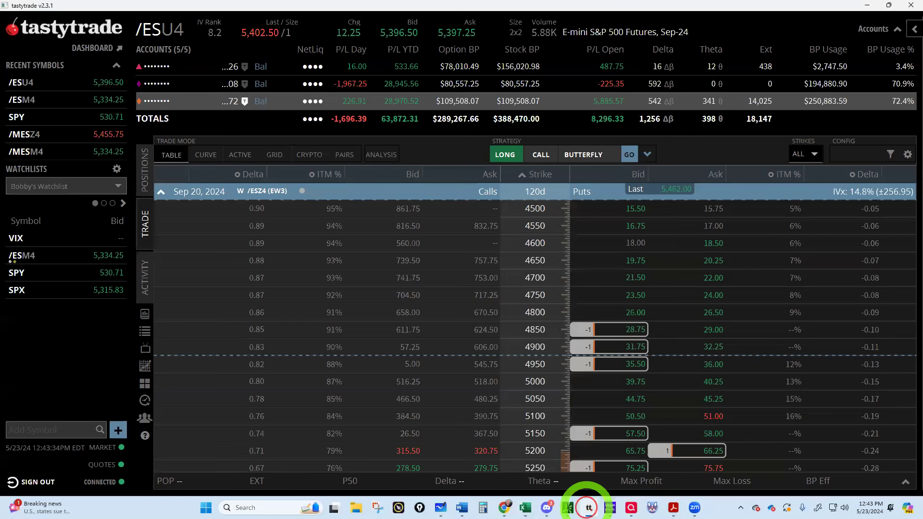
left_click(625, 401)
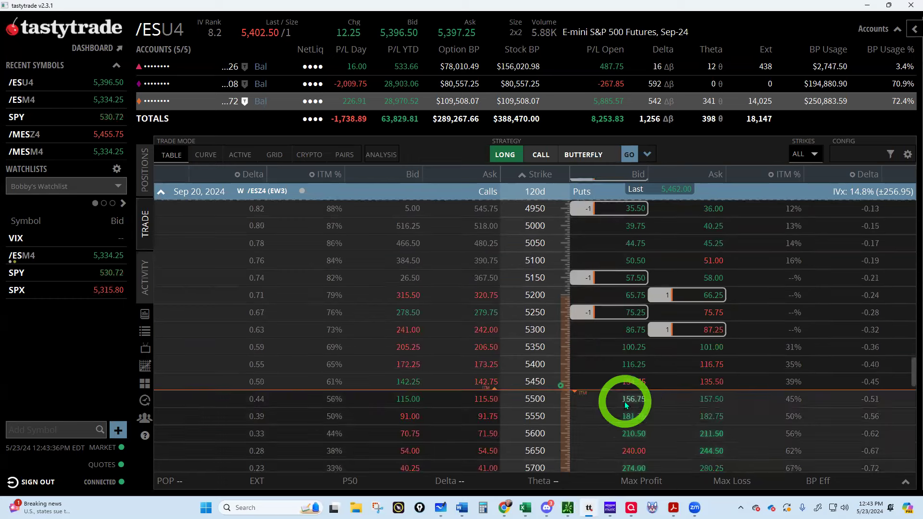
scroll(629, 379, "down", 2)
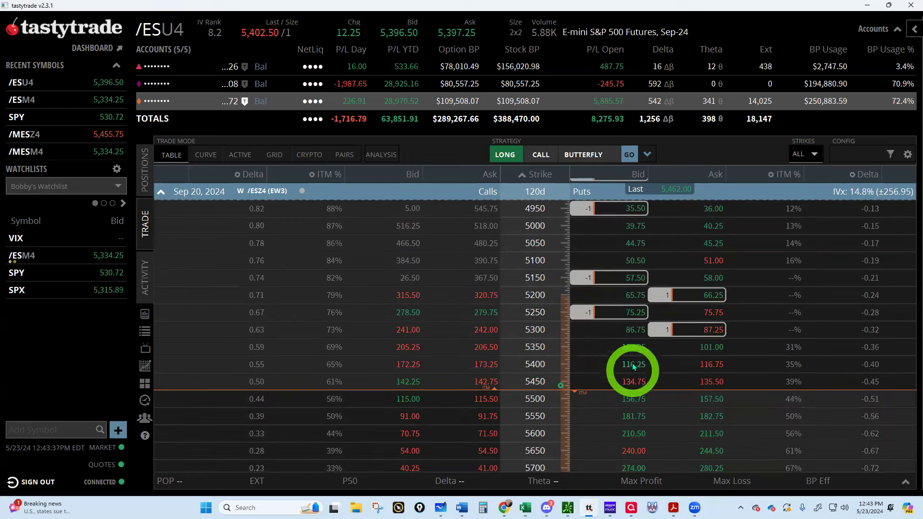
left_click(714, 365)
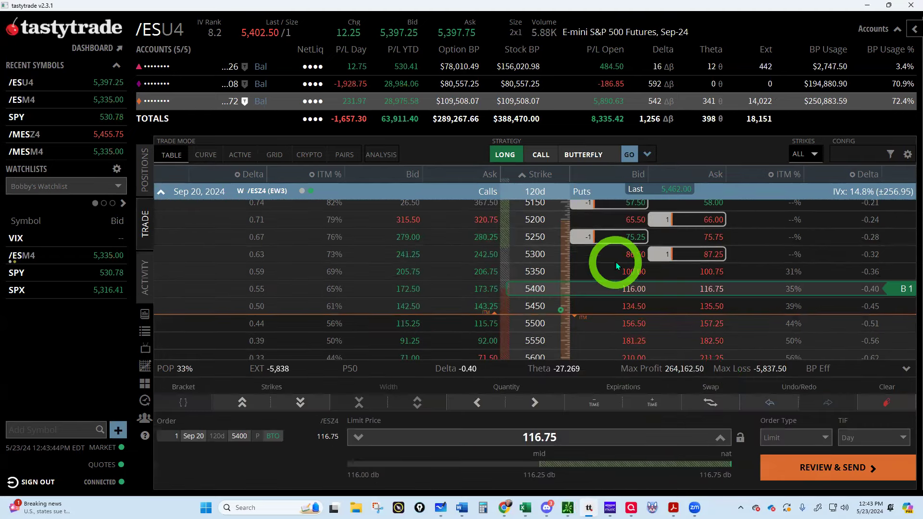
left_click(634, 271)
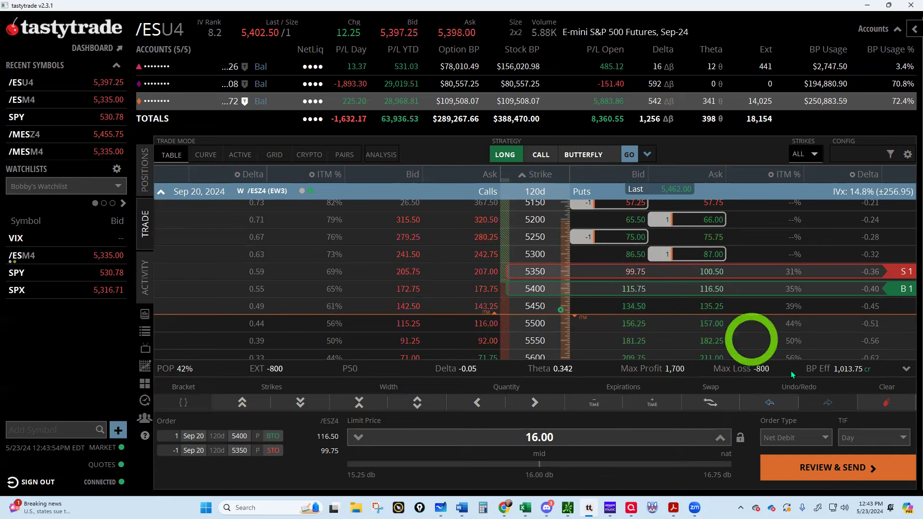
left_click(835, 468)
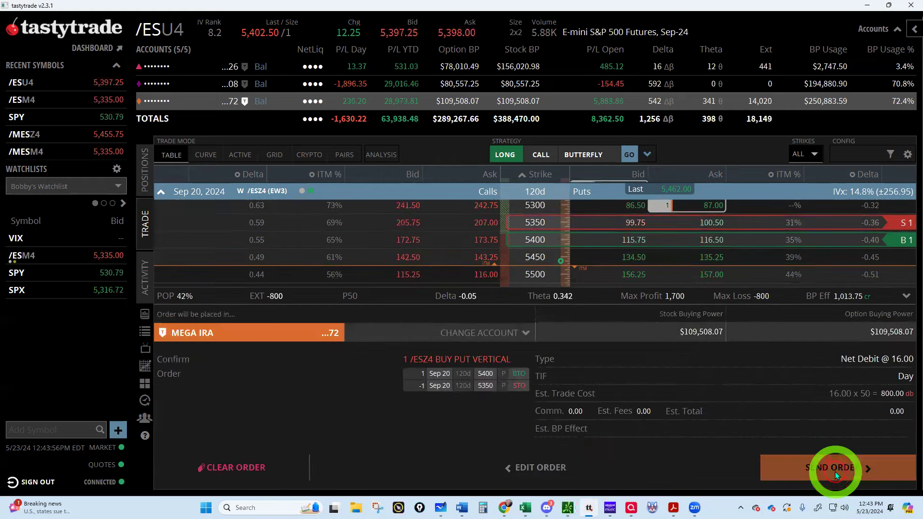
left_click(835, 468)
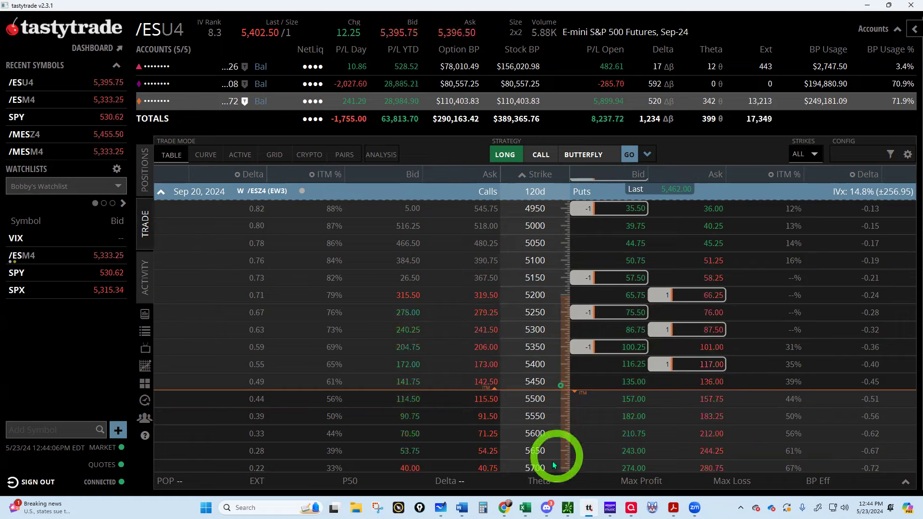
Enter 5400/5350 in D111, move to Price cell L111, and return to tastytrade.
left_click(525, 507)
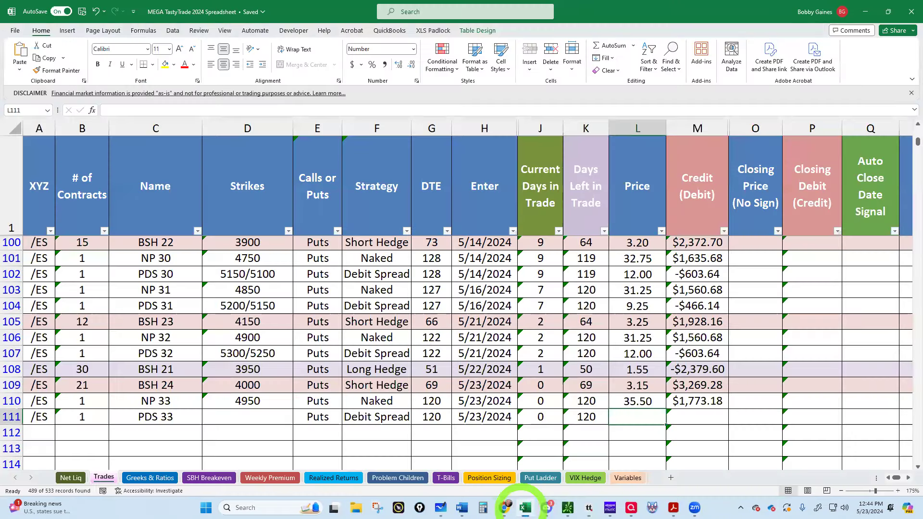
left_click(240, 416)
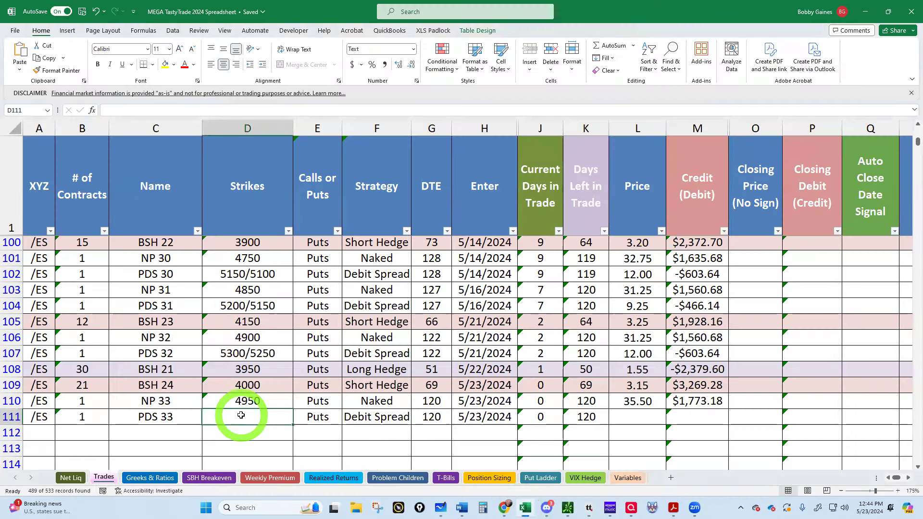
type("5400/53")
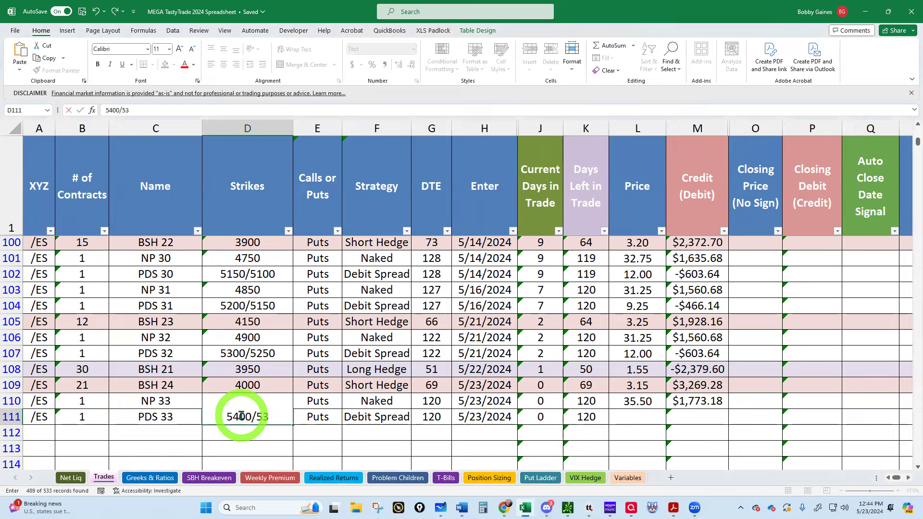
type("50")
key("Tab")
key("Tab")
key("Tab")
key("Tab")
key("Tab")
key("Tab")
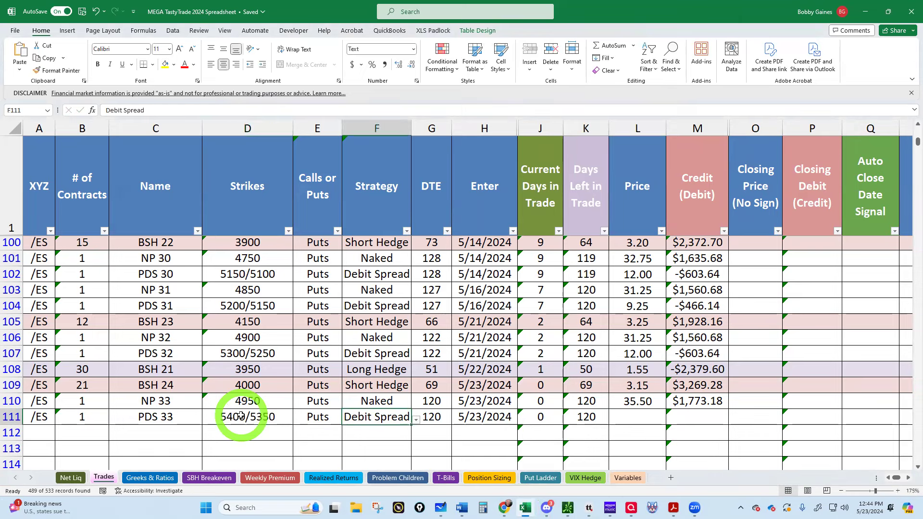
key("Tab")
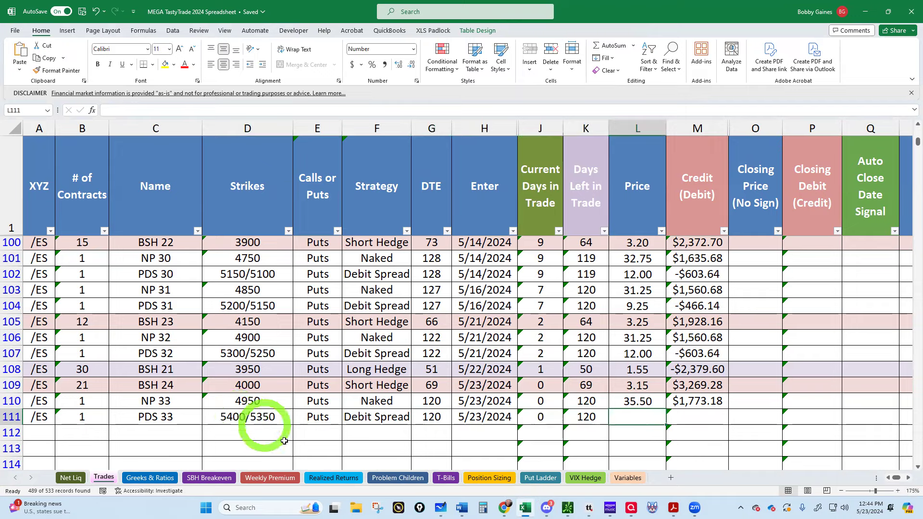
left_click(589, 508)
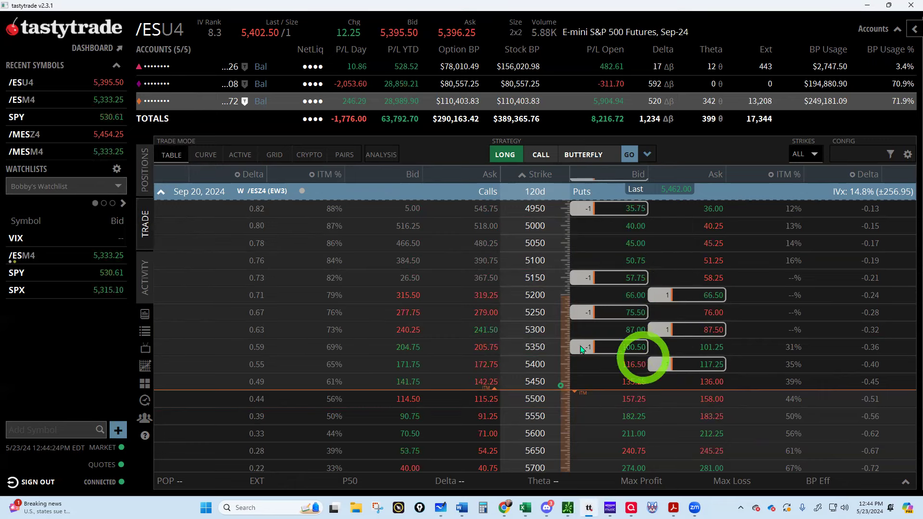
Check the filled orders list for the 16.00 spread fill, then switch to Excel.
left_click(143, 271)
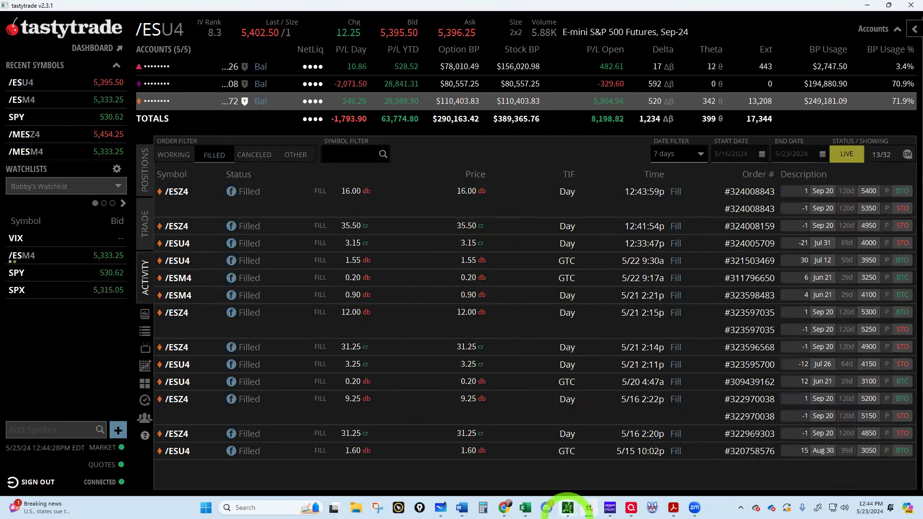
mouse_move(566, 508)
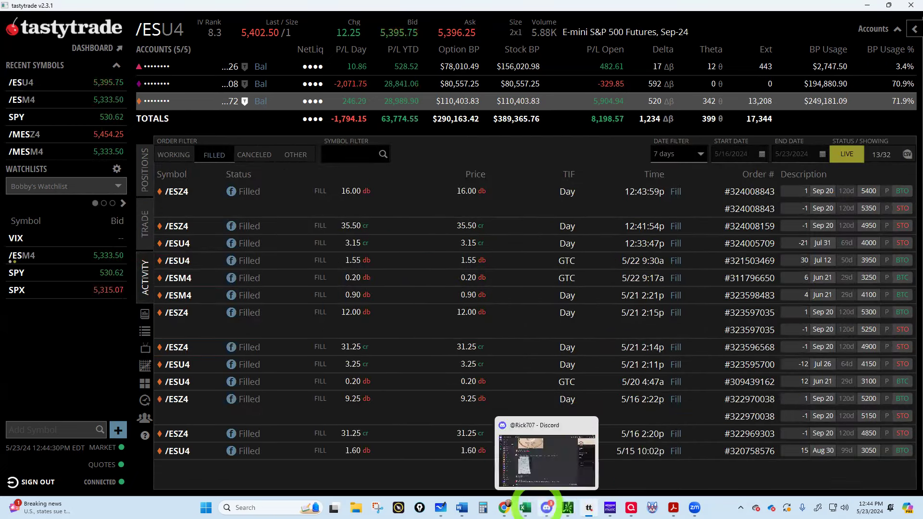
mouse_move(525, 508)
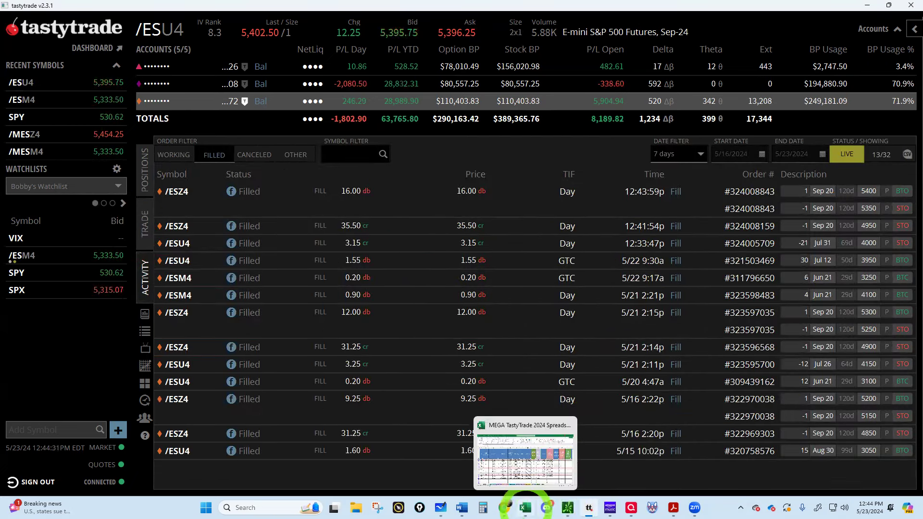
left_click(525, 471)
Enter 16 as the PDS 33 price in cell L111.
left_click(627, 417)
type("16")
key("Return")
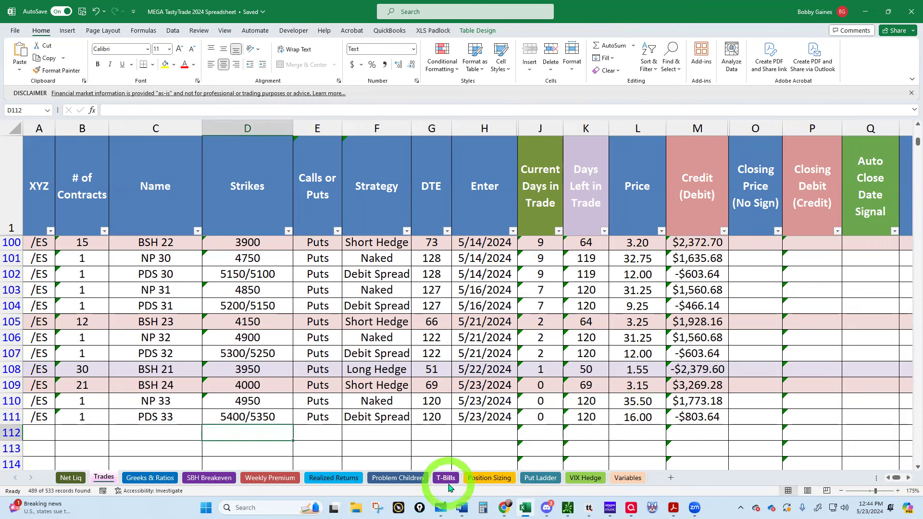
mouse_move(504, 508)
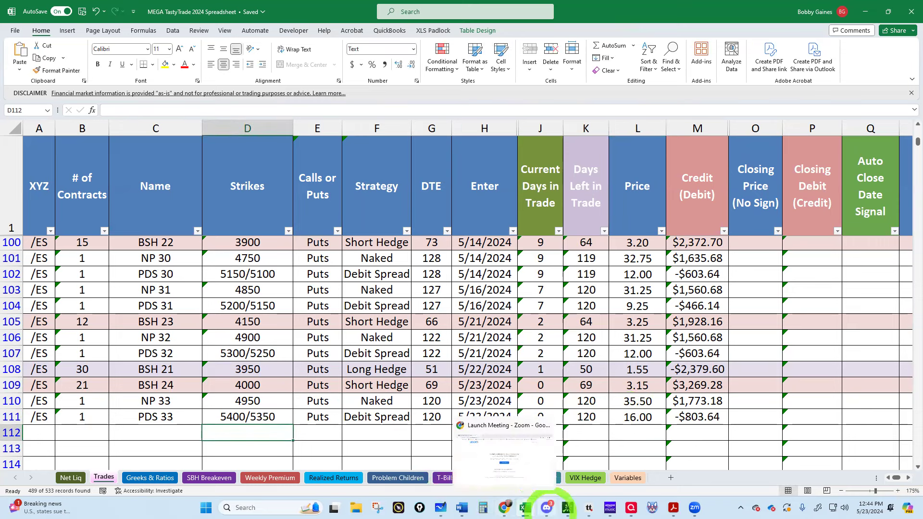
Show tastytrade's positions table and compare it with the spreadsheet.
left_click(588, 506)
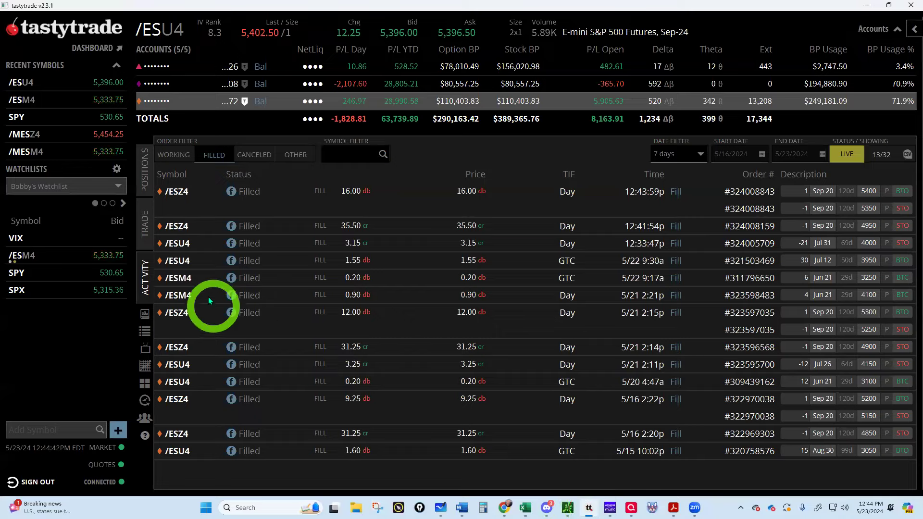
left_click(146, 171)
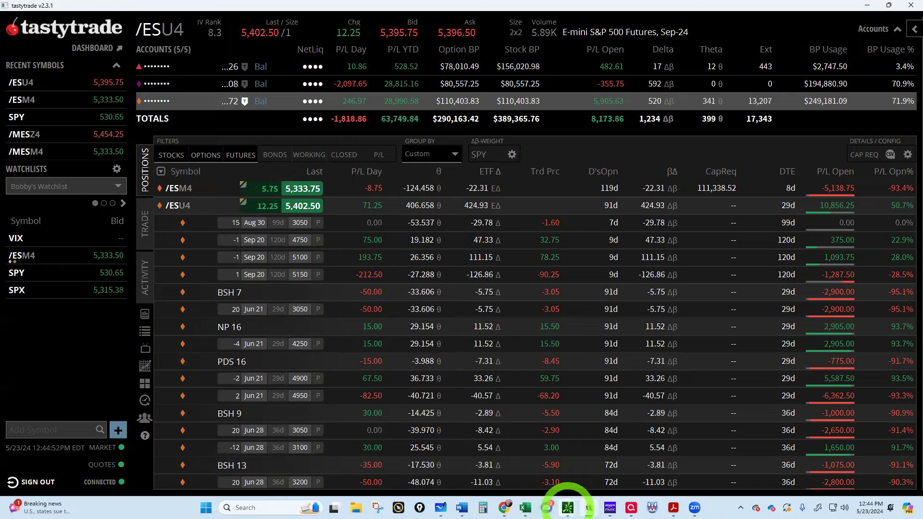
left_click(525, 508)
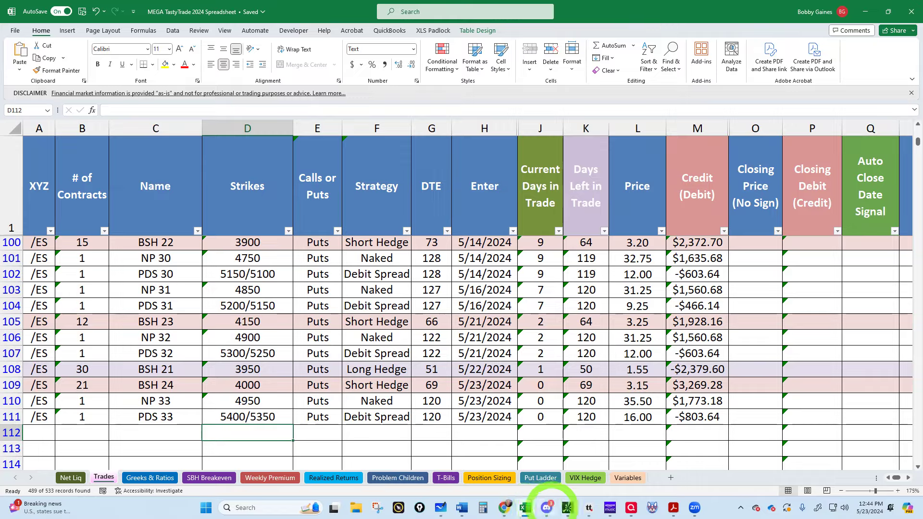
left_click(587, 507)
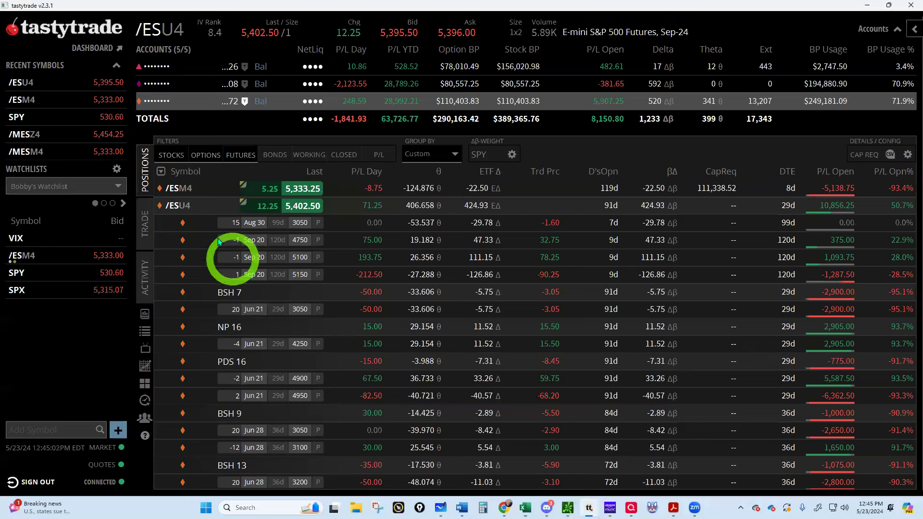
Expand the /ESZ4 group and select the Sep 20 5400 and 5350 put legs together.
left_click(181, 188)
left_click(181, 188)
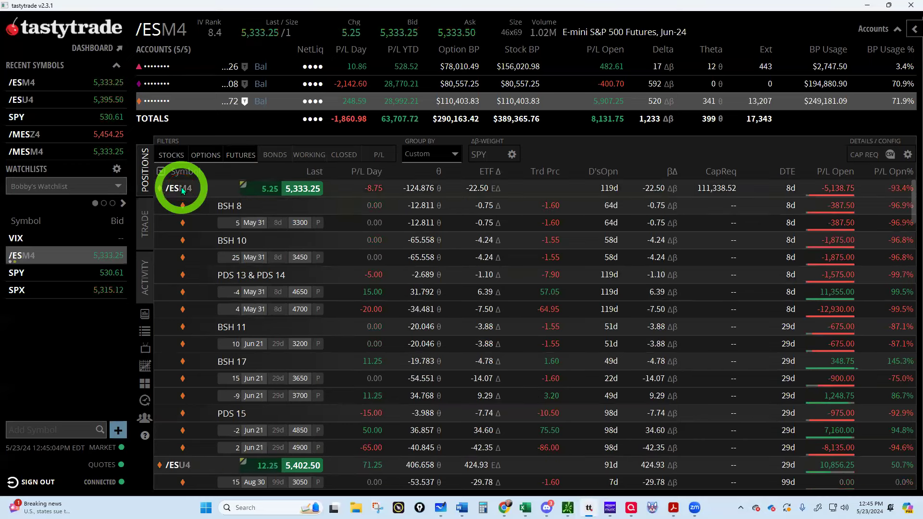
left_click(182, 206)
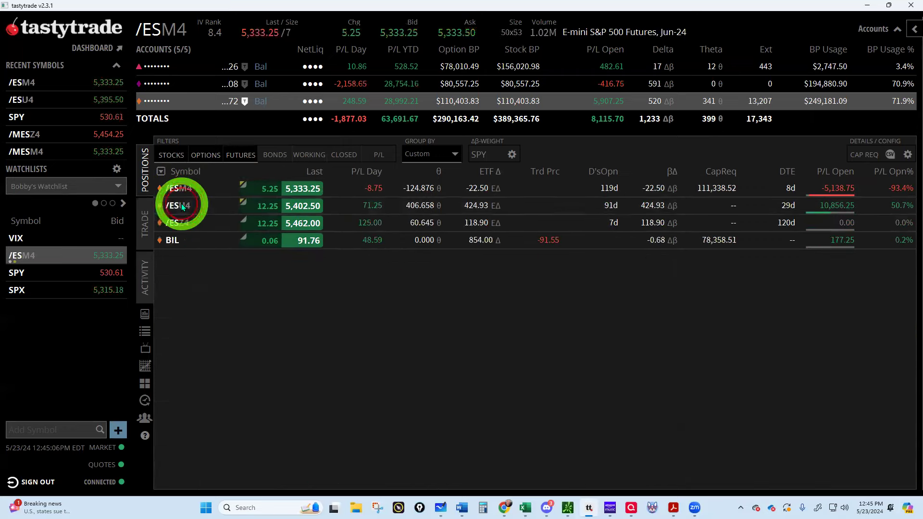
left_click(180, 222)
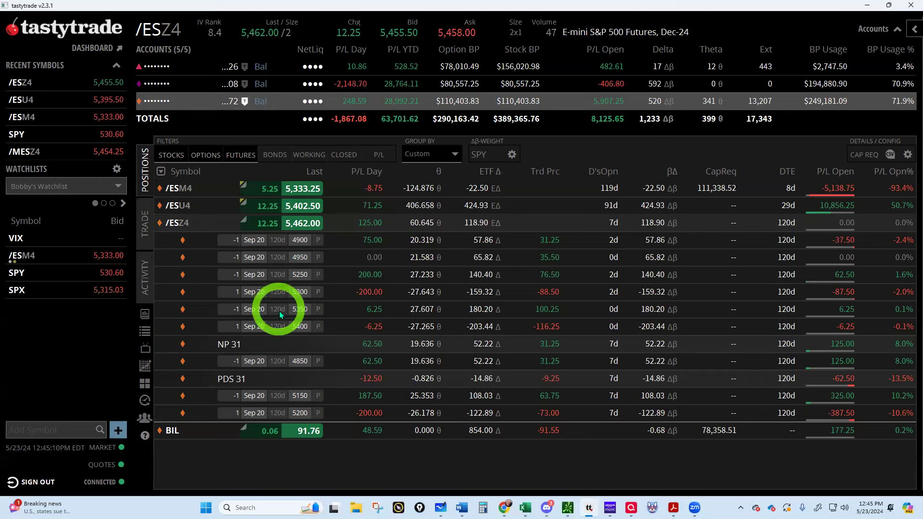
left_click(290, 324)
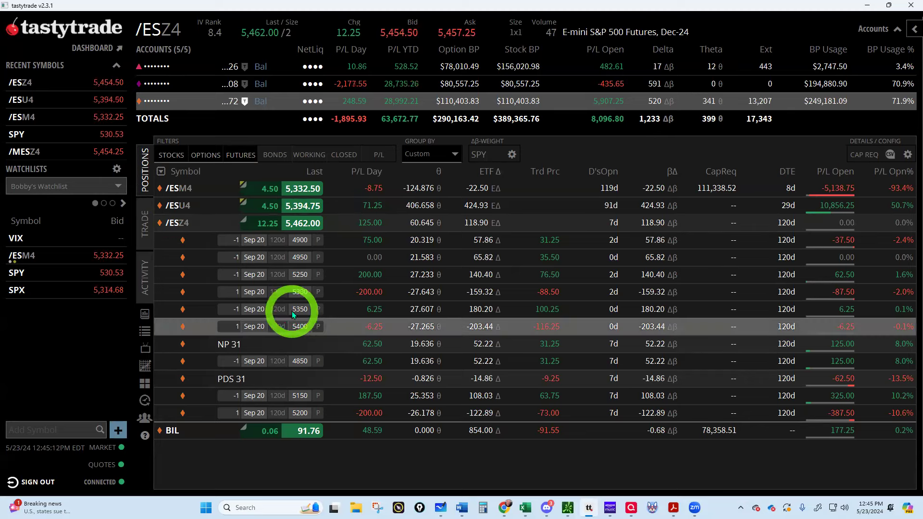
left_click(295, 310, "ctrl")
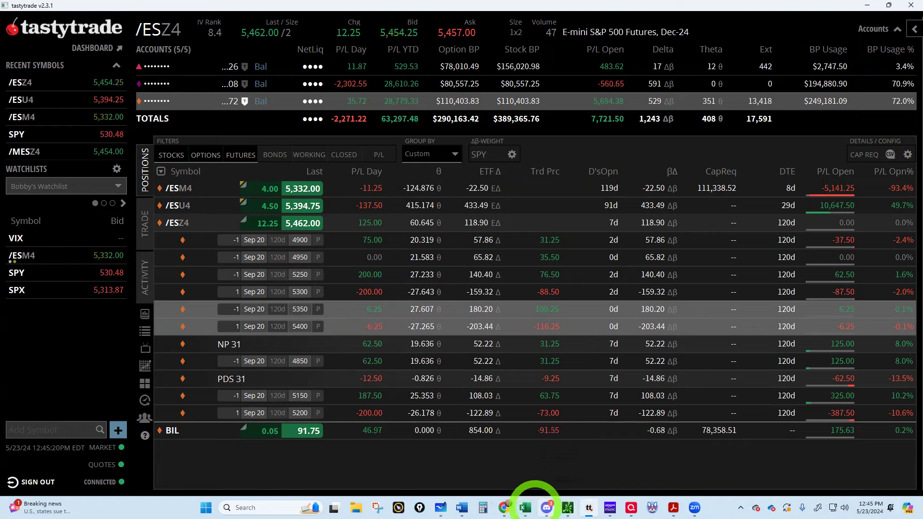
left_click(525, 508)
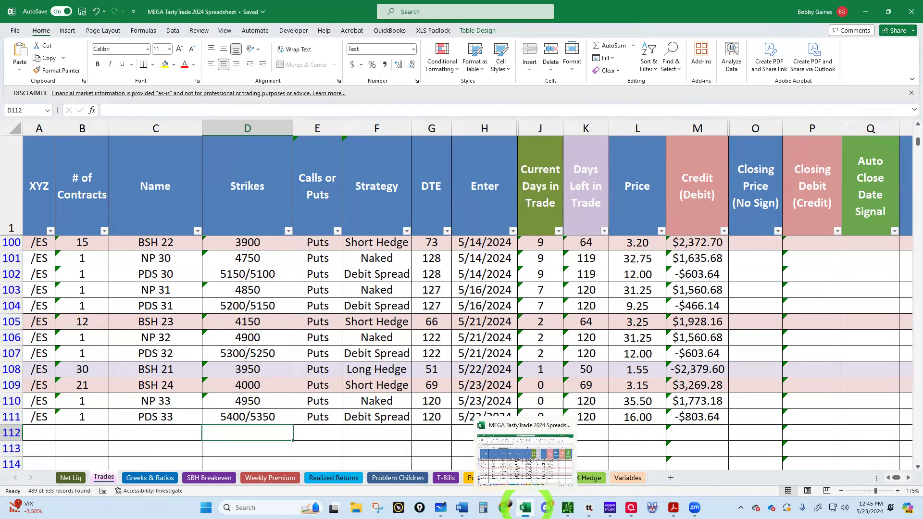
Group the 5350 and 5400 put legs under /ESZ4 as PDS 33.
left_click(588, 507)
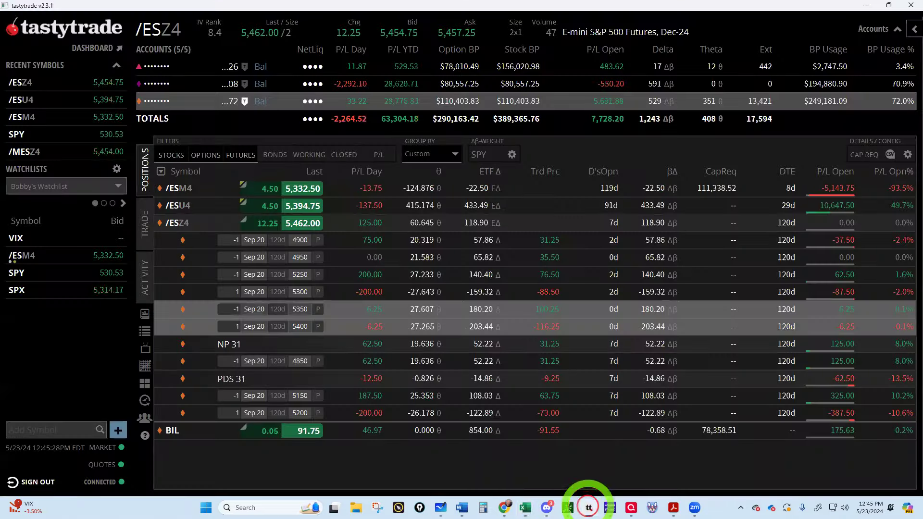
right_click(339, 310)
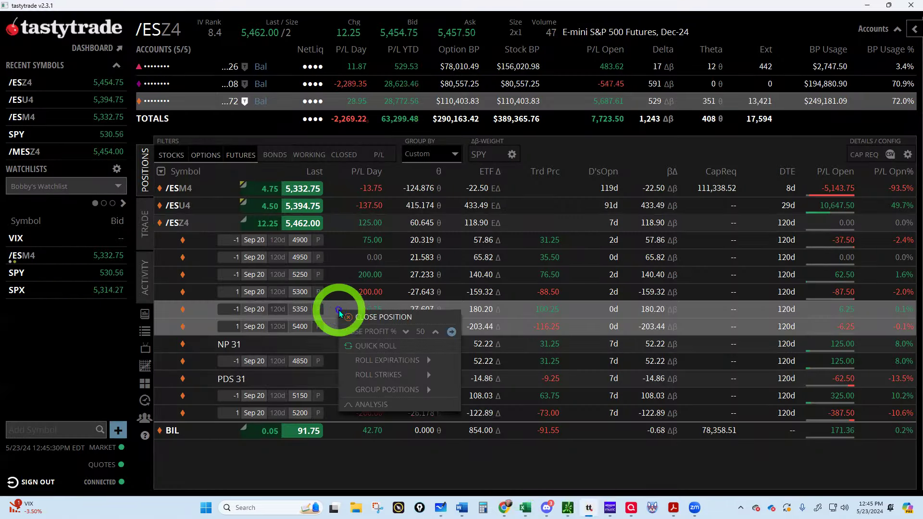
left_click(377, 389)
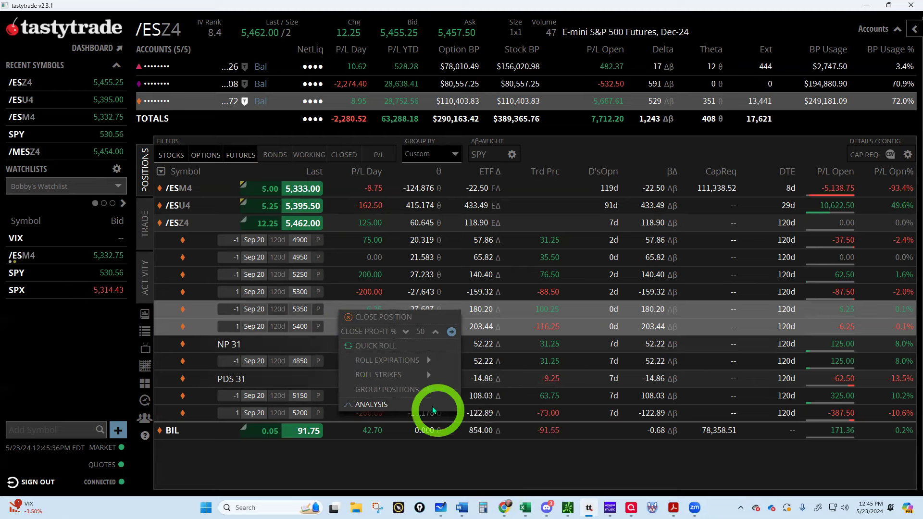
mouse_move(414, 390)
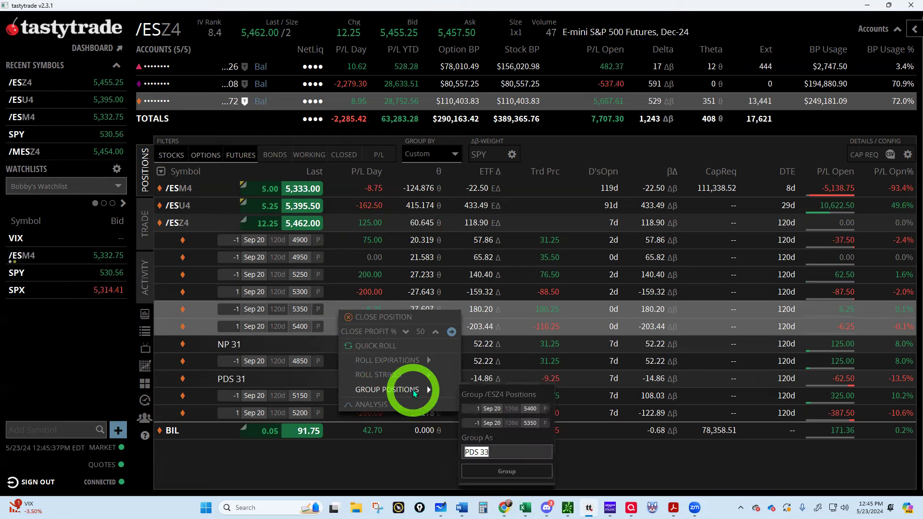
left_click(497, 472)
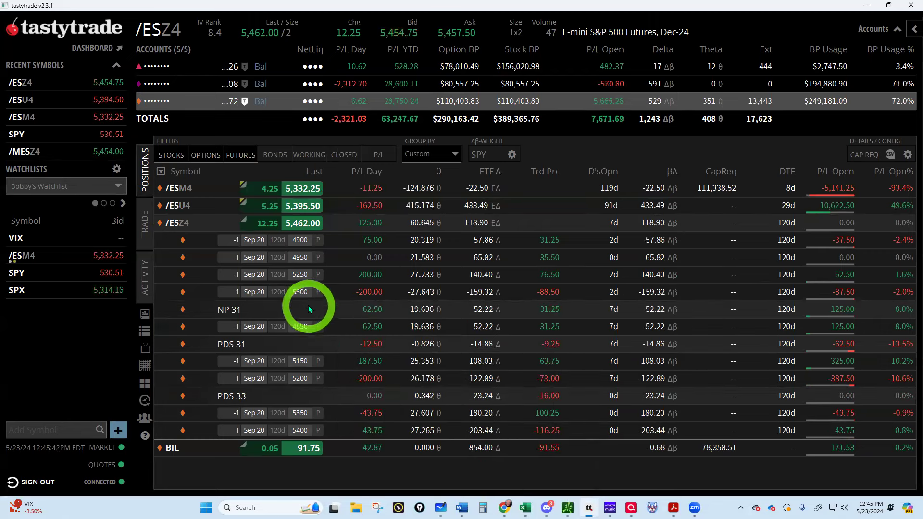
Group the 4950 put leg on its own as NP 33.
left_click(298, 239)
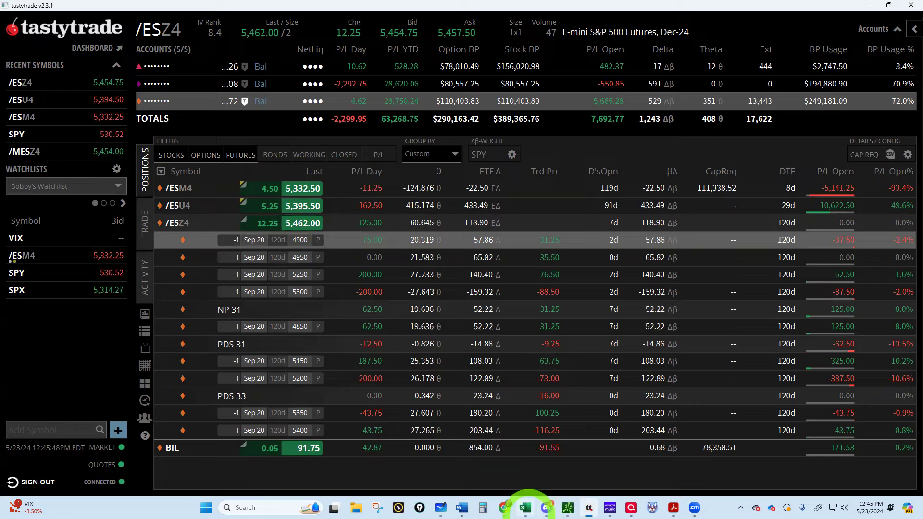
left_click(526, 507)
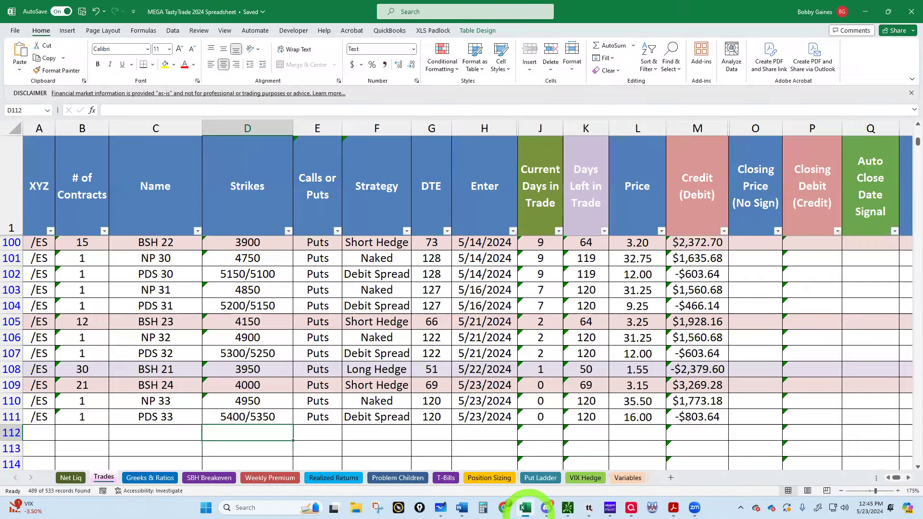
left_click(864, 12)
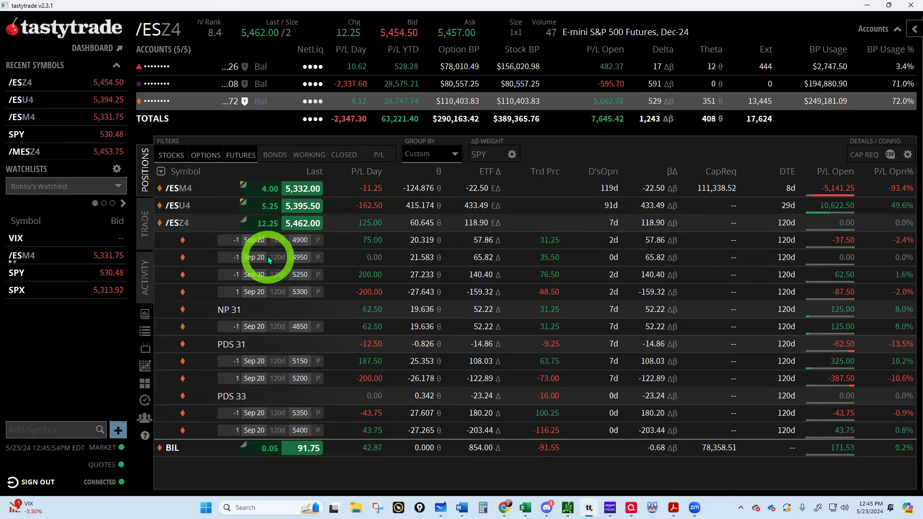
left_click(268, 258)
right_click(268, 258)
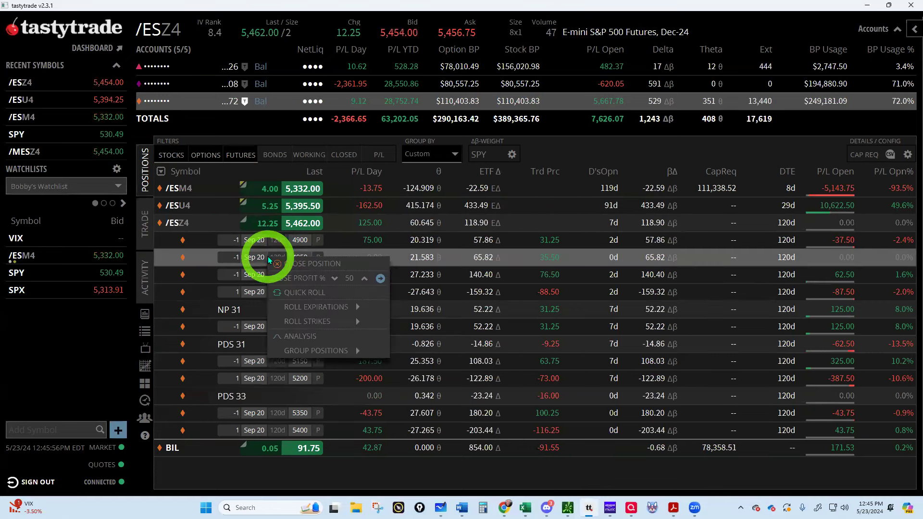
mouse_move(310, 353)
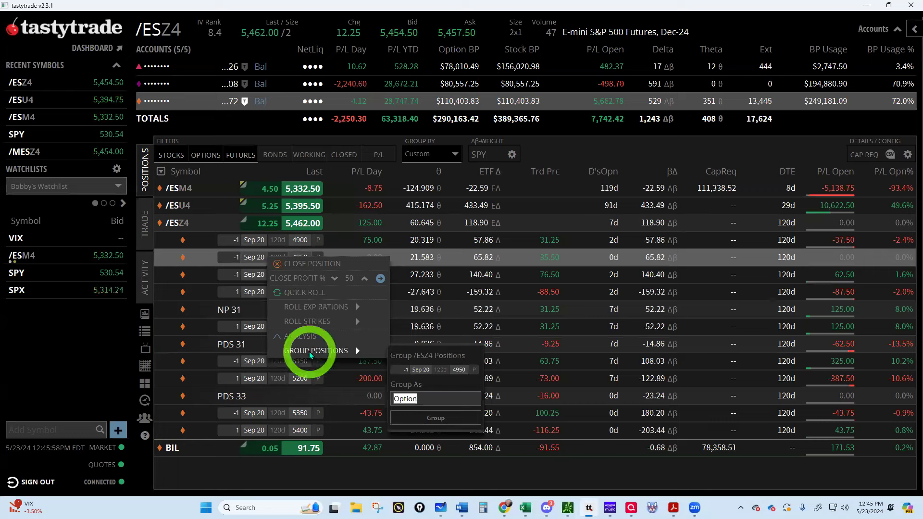
type("NP 33")
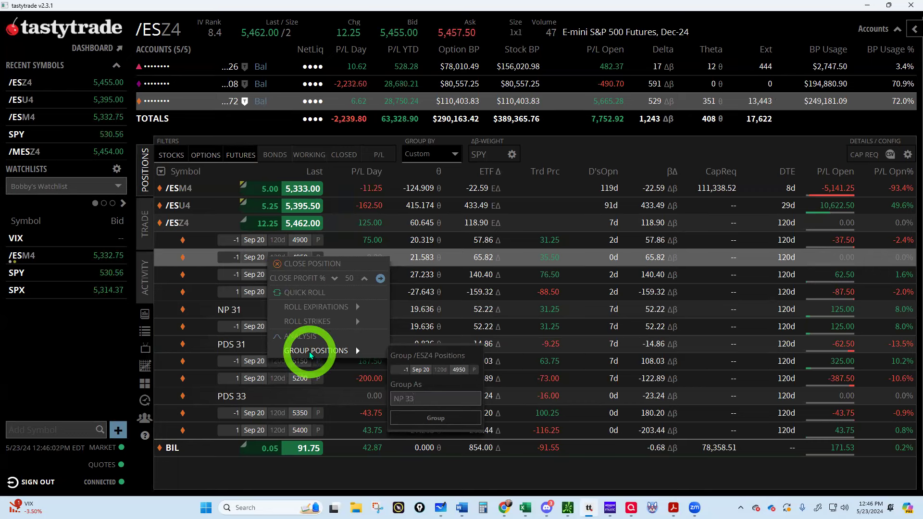
key("Return")
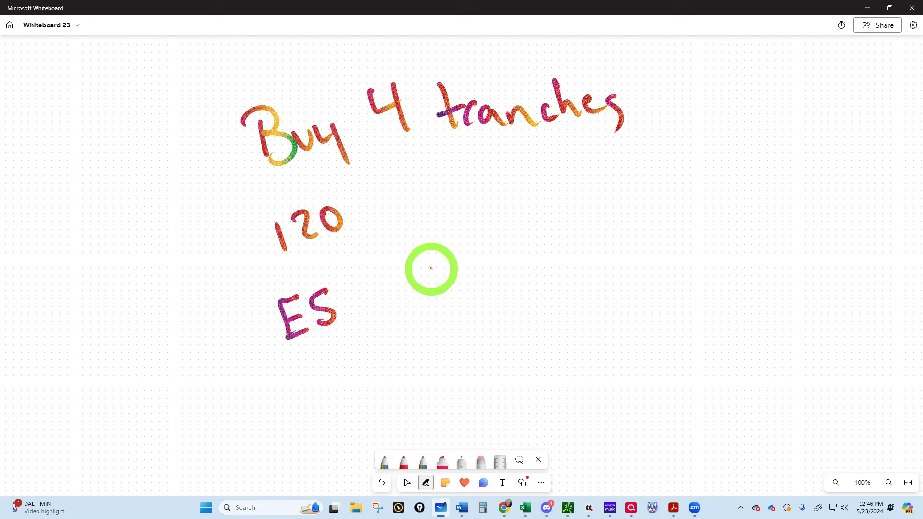
Handwrite "-12 @ 3:00" beside the existing notes.
left_click_drag(422, 273, 442, 262)
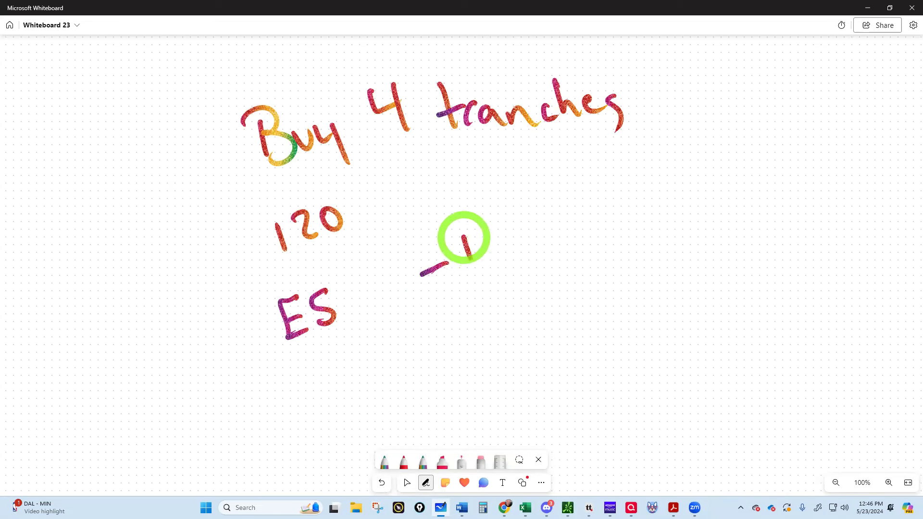
mouse_move(464, 237)
left_mouse_down()
mouse_move(507, 251)
mouse_move(534, 231)
mouse_move(556, 232)
mouse_move(584, 217)
mouse_move(593, 227)
mouse_move(578, 238)
left_mouse_up()
left_click(594, 206)
left_click_drag(614, 187, 626, 181)
Handwrite "+20 50 pts below" beneath the -12 line.
mouse_move(414, 338)
left_mouse_down()
mouse_move(437, 331)
mouse_move(427, 351)
left_mouse_up()
left_click_drag(473, 307, 499, 318)
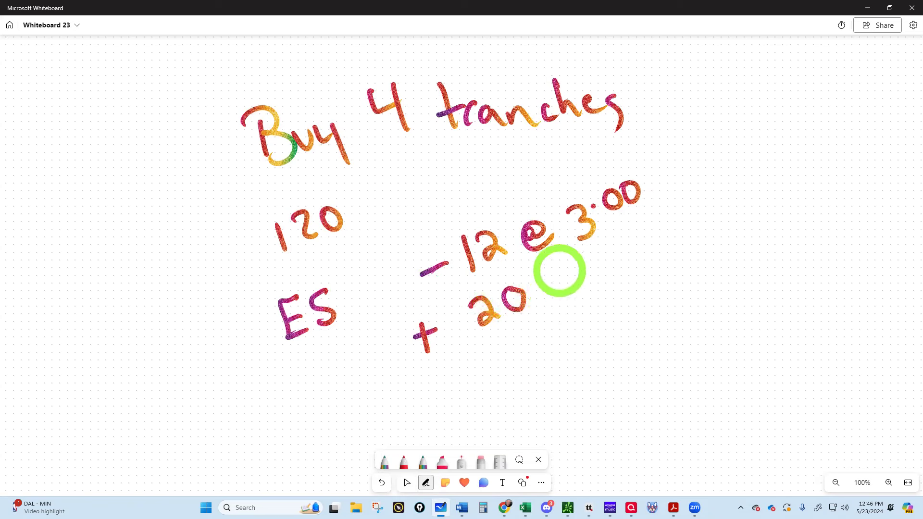
mouse_move(559, 270)
left_mouse_down()
mouse_move(612, 278)
mouse_move(619, 247)
mouse_move(639, 242)
mouse_move(652, 264)
left_mouse_up()
mouse_move(684, 233)
left_mouse_down()
mouse_move(673, 204)
mouse_move(717, 227)
left_mouse_up()
mouse_move(716, 185)
left_mouse_down()
mouse_move(738, 201)
mouse_move(789, 163)
left_mouse_up()
key("Escape")
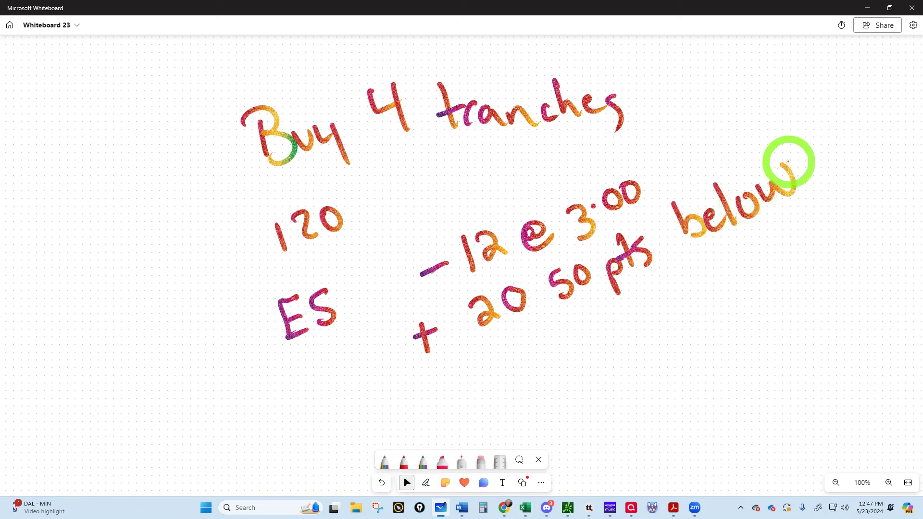
Write "$1,100" below the +20 line and underline it.
left_click_drag(444, 376, 434, 404)
mouse_move(422, 325)
left_mouse_down()
mouse_move(430, 365)
mouse_move(467, 396)
left_mouse_up()
left_click(475, 390)
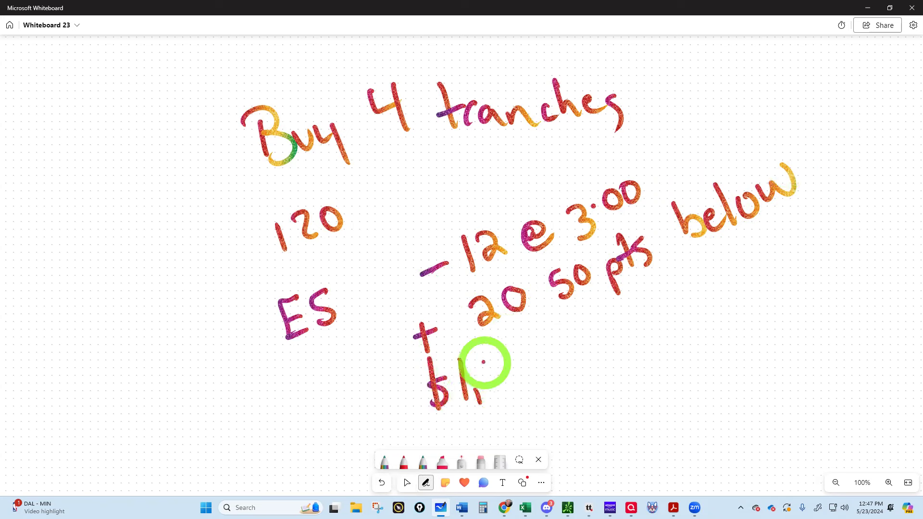
left_click_drag(484, 364, 482, 393)
left_click_drag(504, 352, 503, 354)
mouse_move(529, 347)
left_mouse_down()
mouse_move(519, 350)
mouse_move(528, 347)
left_mouse_up()
left_click_drag(549, 388, 463, 416)
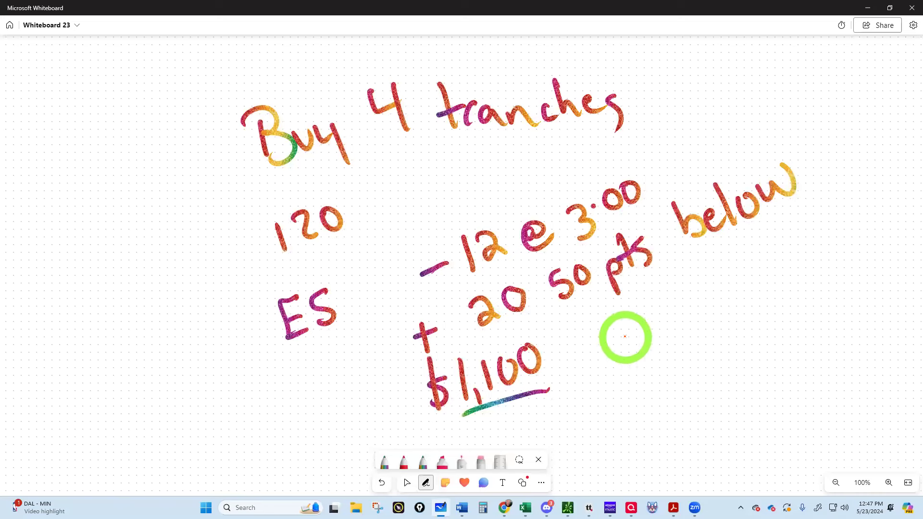
Handwrite "-.4%" with "Sell 3 more" underneath it.
left_click(649, 334)
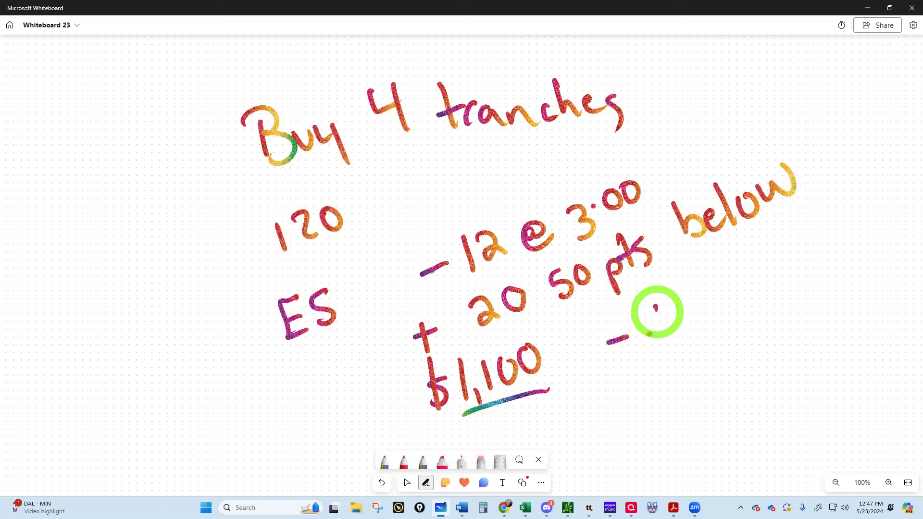
left_click_drag(657, 312, 678, 330)
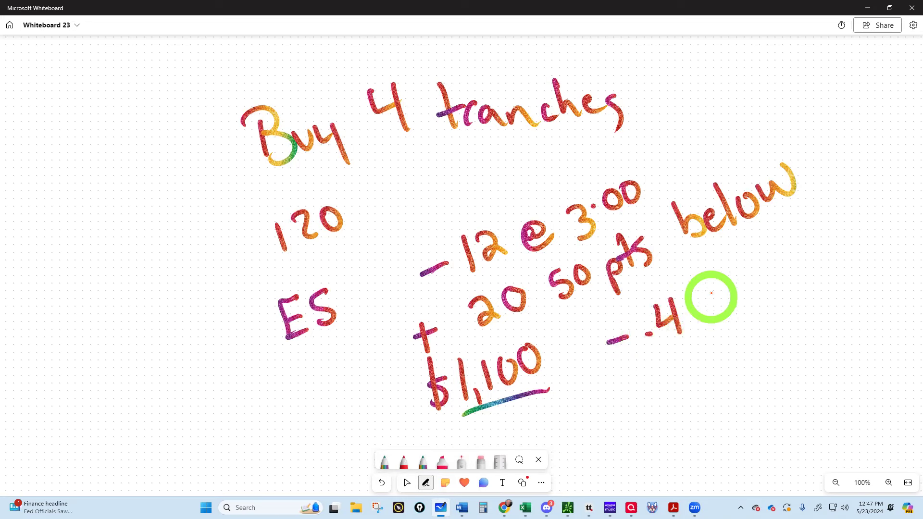
mouse_move(712, 284)
left_mouse_down()
mouse_move(701, 307)
mouse_move(695, 287)
mouse_move(710, 305)
left_mouse_up()
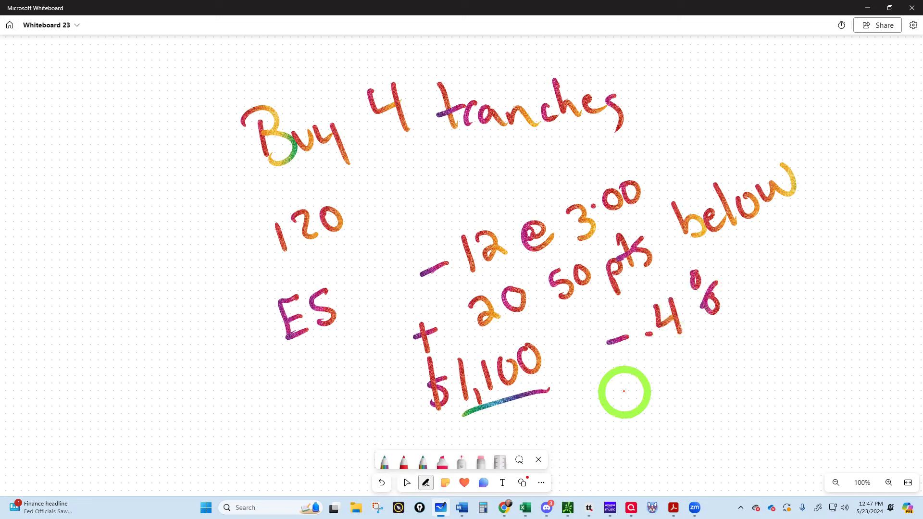
left_click_drag(628, 393, 644, 400)
mouse_move(654, 368)
left_mouse_down()
mouse_move(659, 398)
mouse_move(675, 397)
left_mouse_up()
mouse_move(712, 349)
left_mouse_down()
mouse_move(700, 354)
mouse_move(715, 383)
mouse_move(752, 361)
left_mouse_up()
left_click_drag(761, 343, 798, 339)
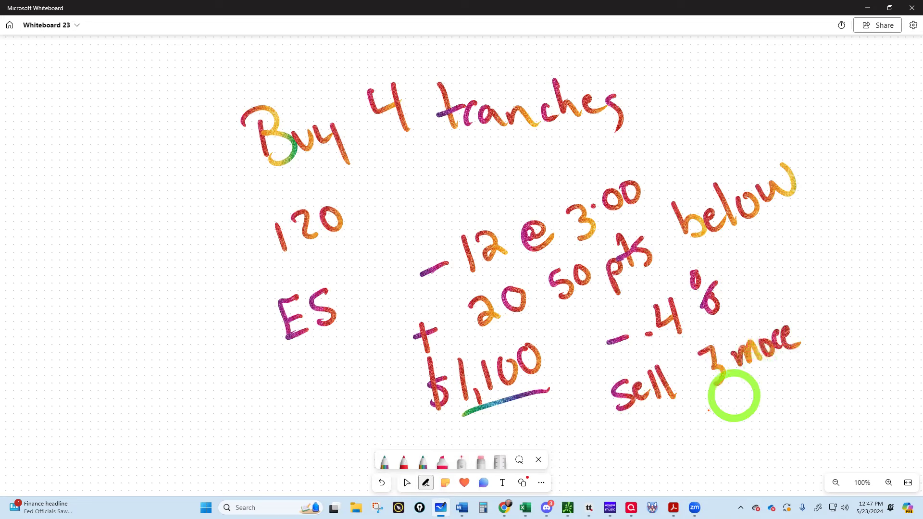
Add "60 DTE (more" and "5 @ 1.55" below the Sell line.
left_click_drag(670, 421, 705, 437)
mouse_move(726, 402)
left_mouse_down()
mouse_move(731, 423)
mouse_move(735, 410)
mouse_move(764, 410)
mouse_move(769, 383)
mouse_move(789, 407)
left_mouse_up()
left_click_drag(821, 371, 818, 387)
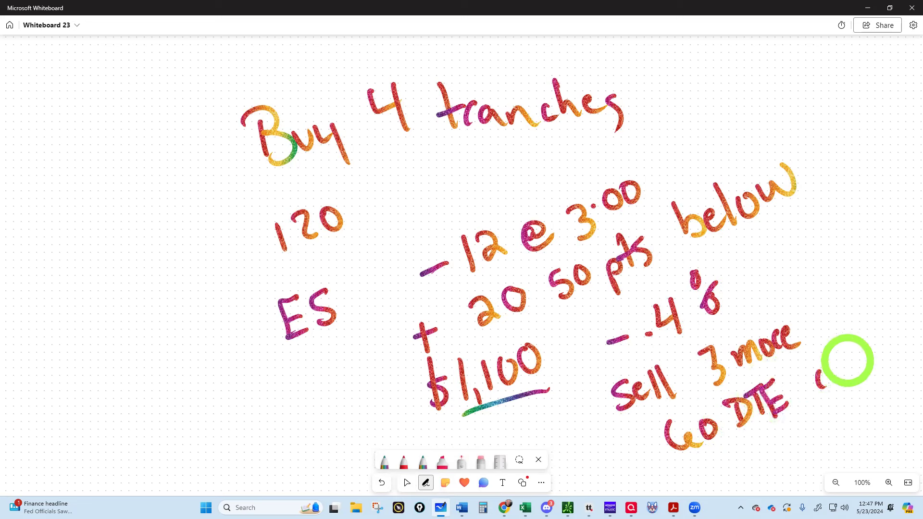
mouse_move(877, 347)
left_mouse_down()
mouse_move(875, 340)
mouse_move(890, 350)
mouse_move(906, 342)
left_mouse_up()
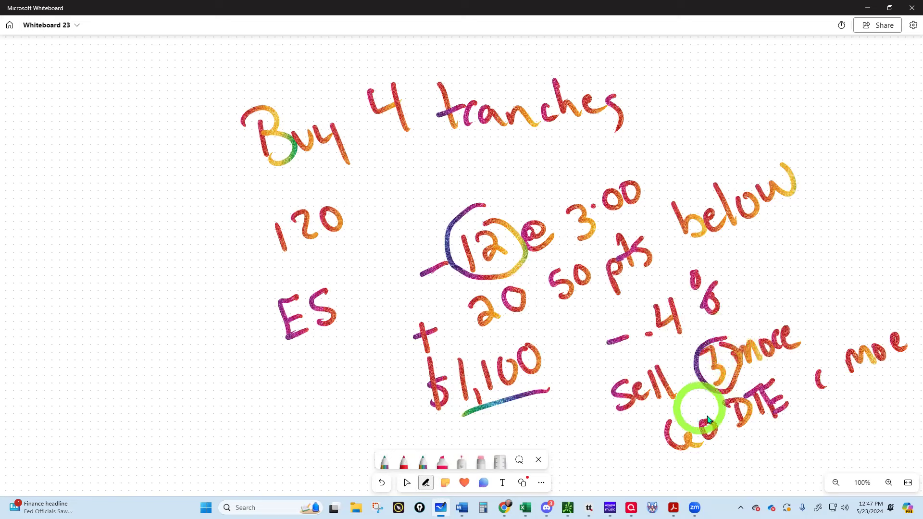
mouse_move(727, 454)
left_mouse_down()
mouse_move(741, 449)
mouse_move(745, 477)
left_mouse_up()
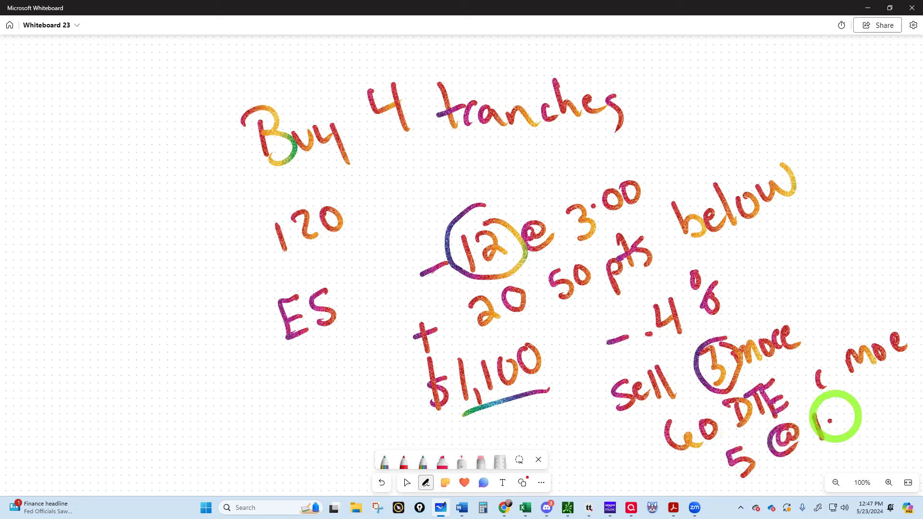
left_click_drag(839, 408, 842, 430)
key("Escape")
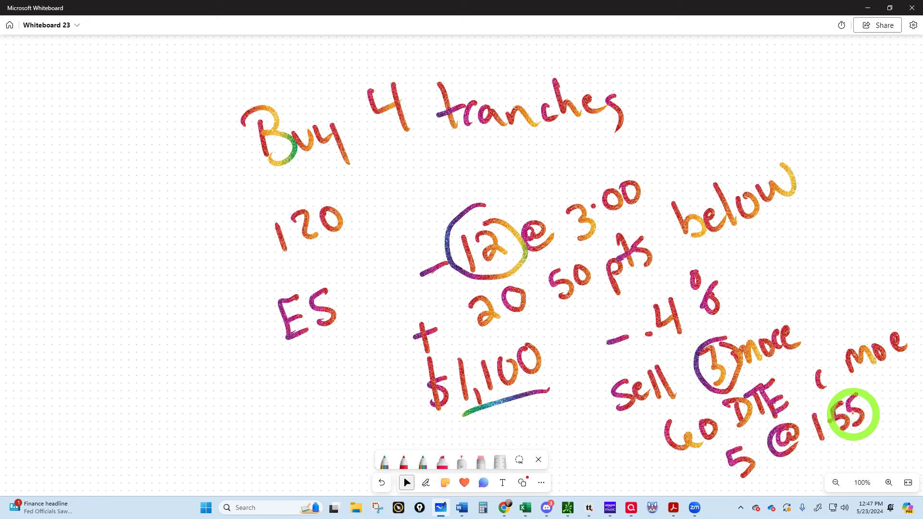